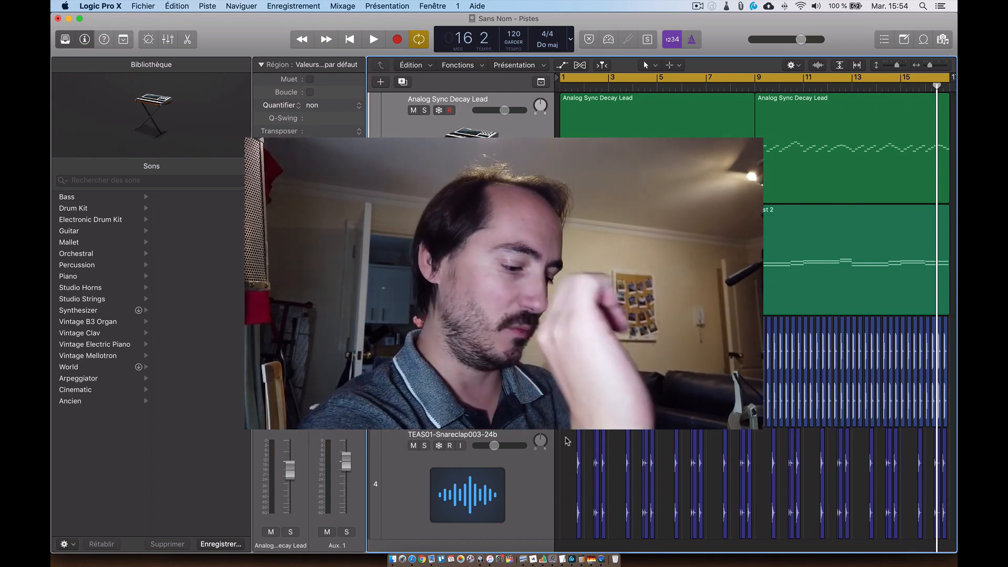
Step: Hide the library, then lower the Analog Sync Decay Lead track's volume to -7.2 dB during playback
key("y")
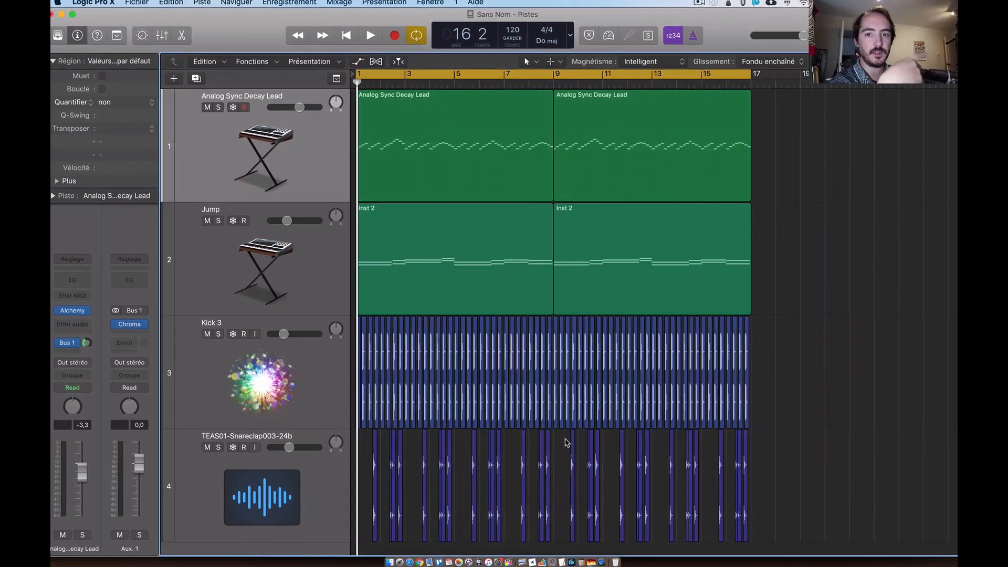
key("space")
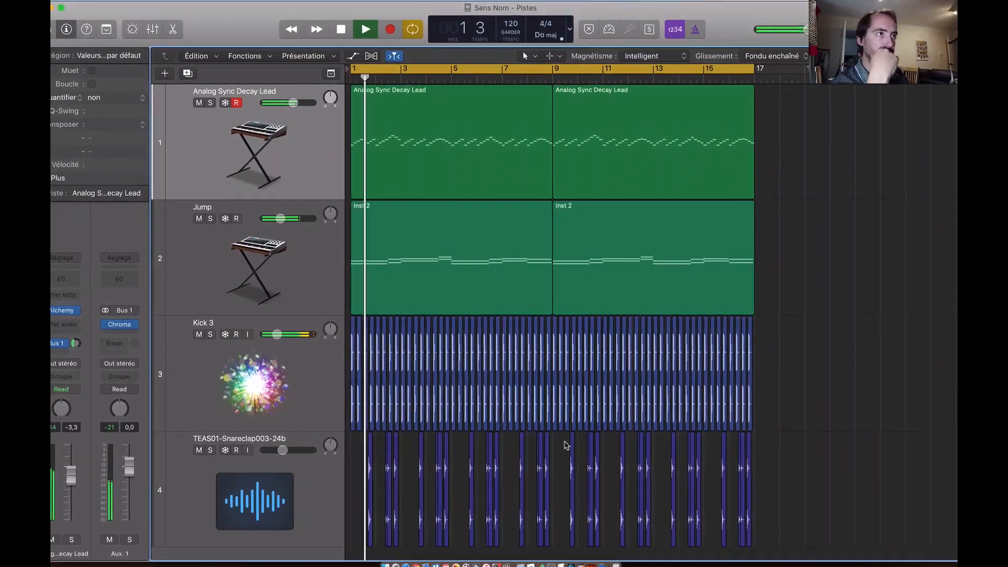
left_click_drag(296, 94, 289, 95)
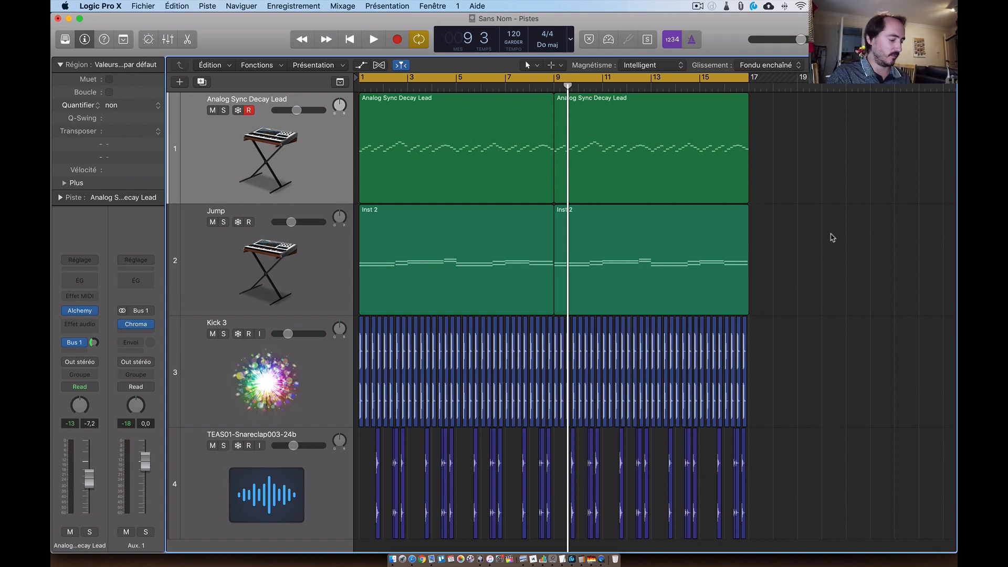
Step: Automate the Analog Sync Decay Lead volume to rise from -16.8 dB at bar 1 to -7.2 dB at the last region's end, and play it
key("a")
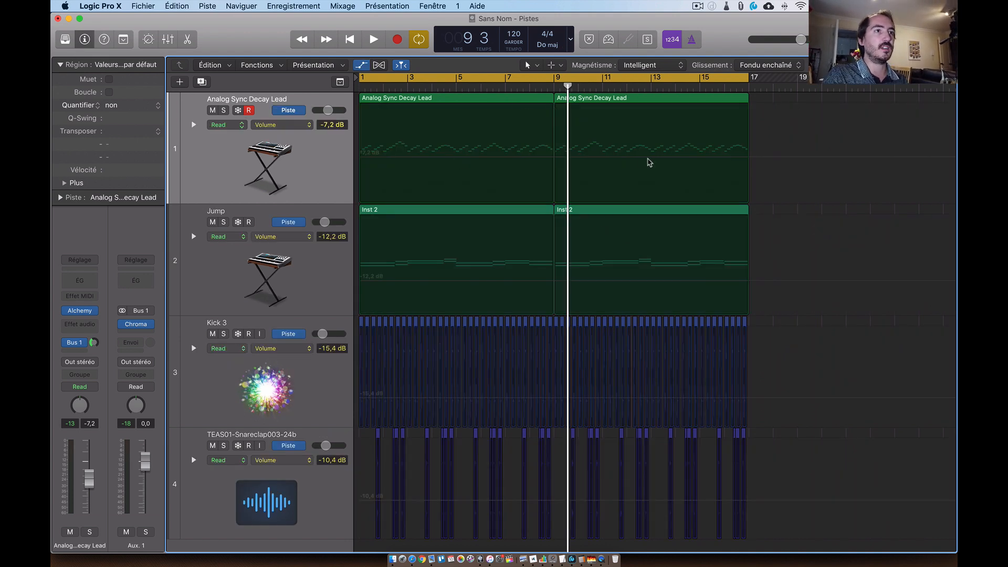
left_click(743, 159)
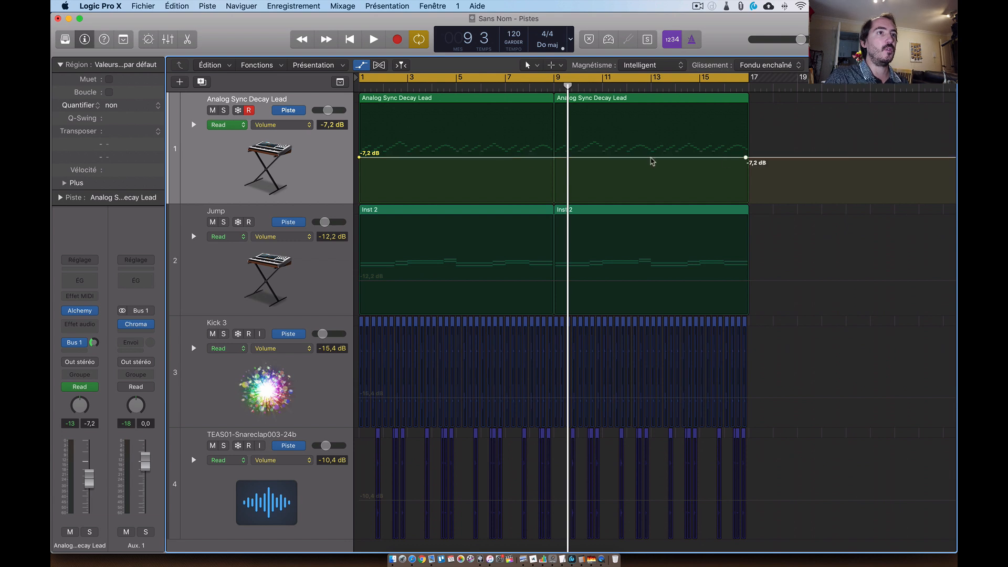
left_click_drag(361, 158, 360, 177)
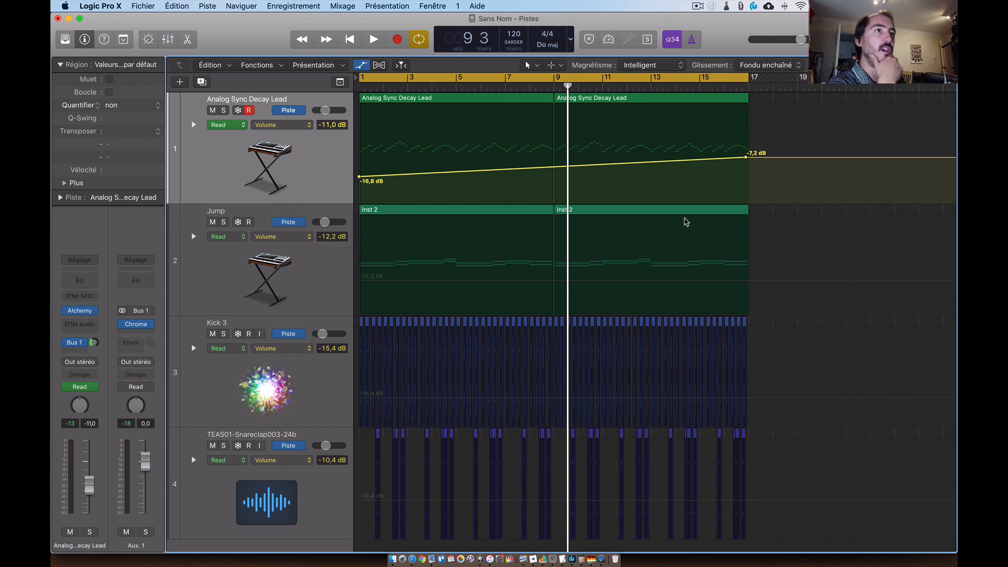
key("space")
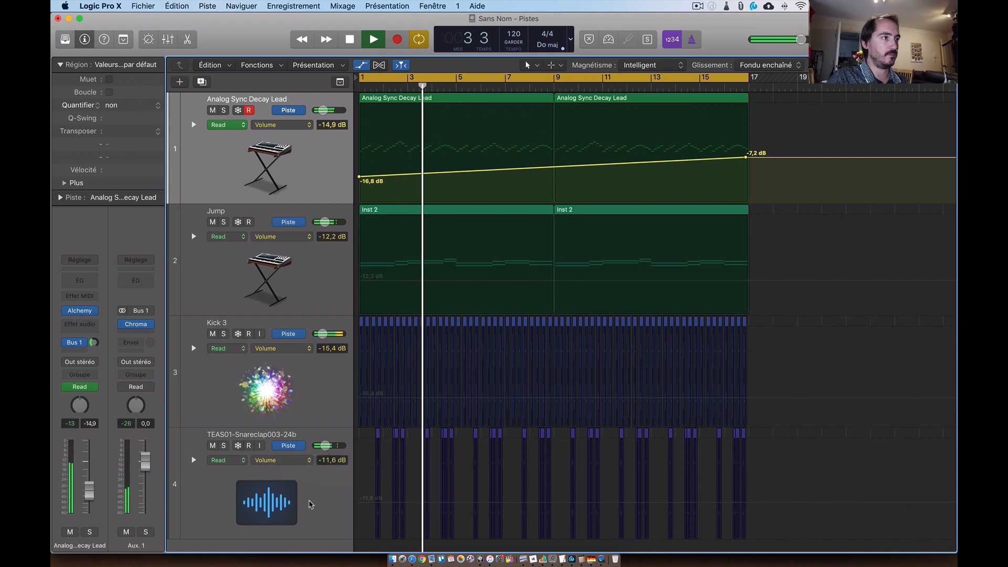
Step: Select the Snareclap track and rename its Bus 1 aux channel as rvb longue, leaving playback stopped
left_click(309, 506)
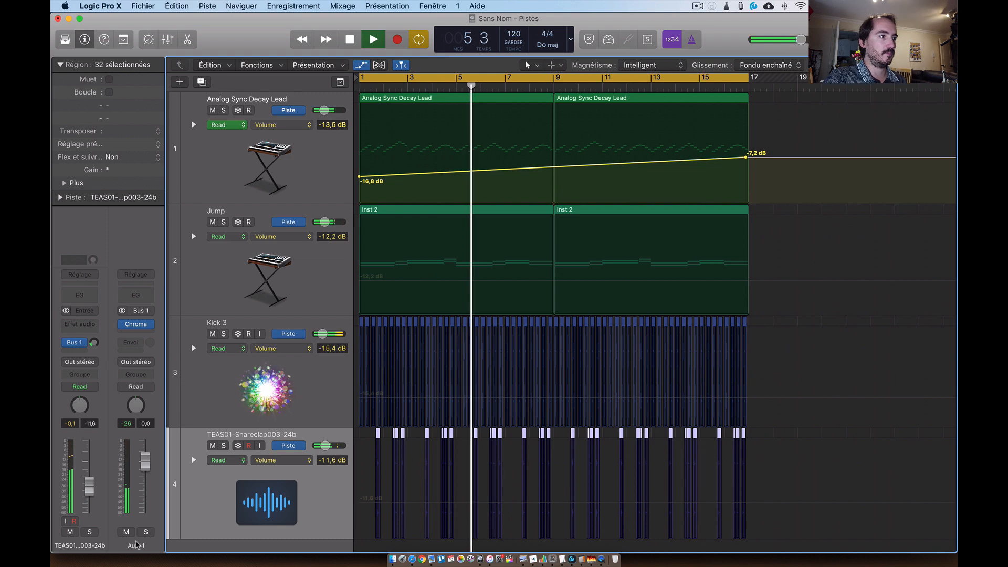
double_click(137, 547)
type("rvb longue")
key("Return")
key("space")
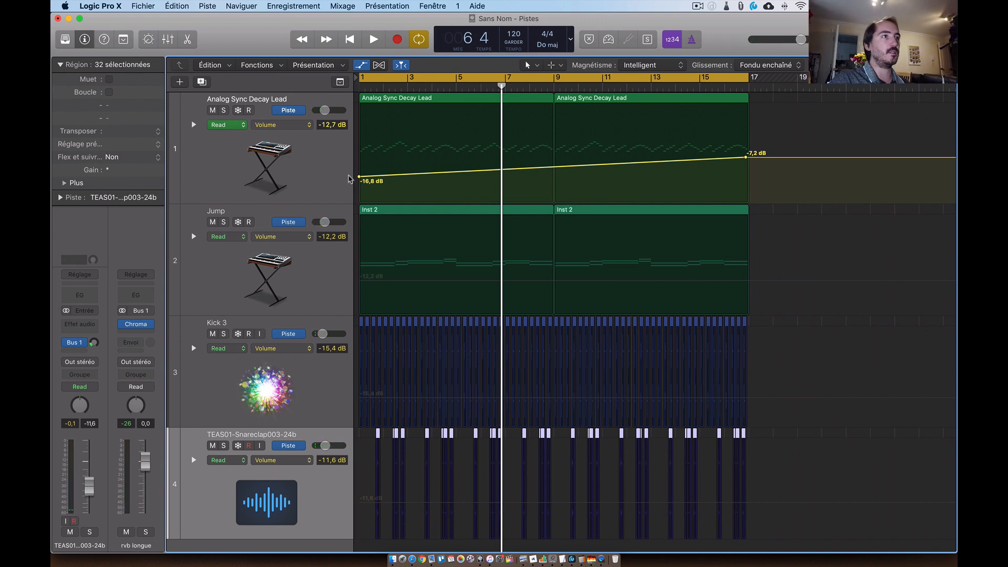
Step: Add a send to Bus 2 on the Analog Sync Decay Lead track
left_click(350, 179)
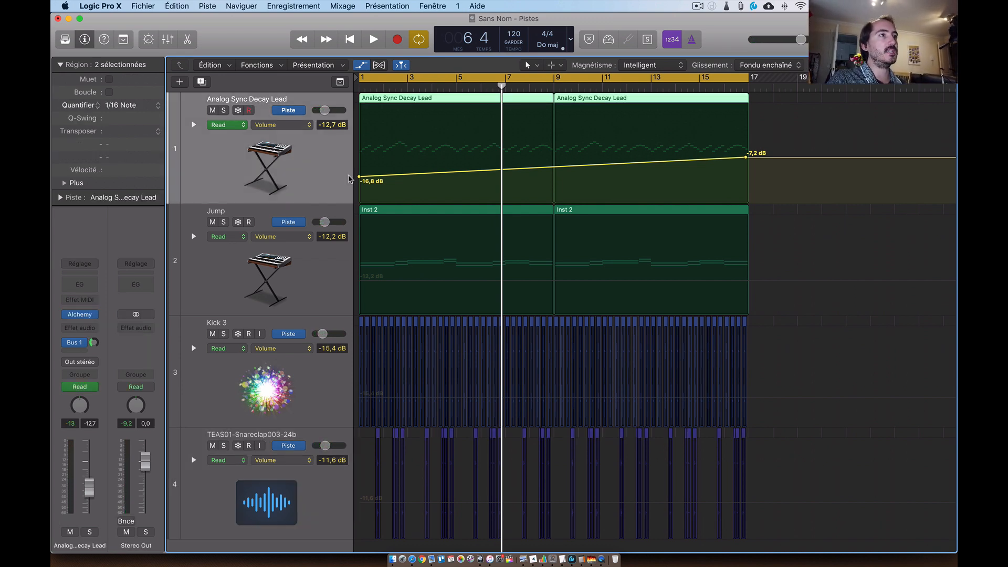
left_click(769, 105)
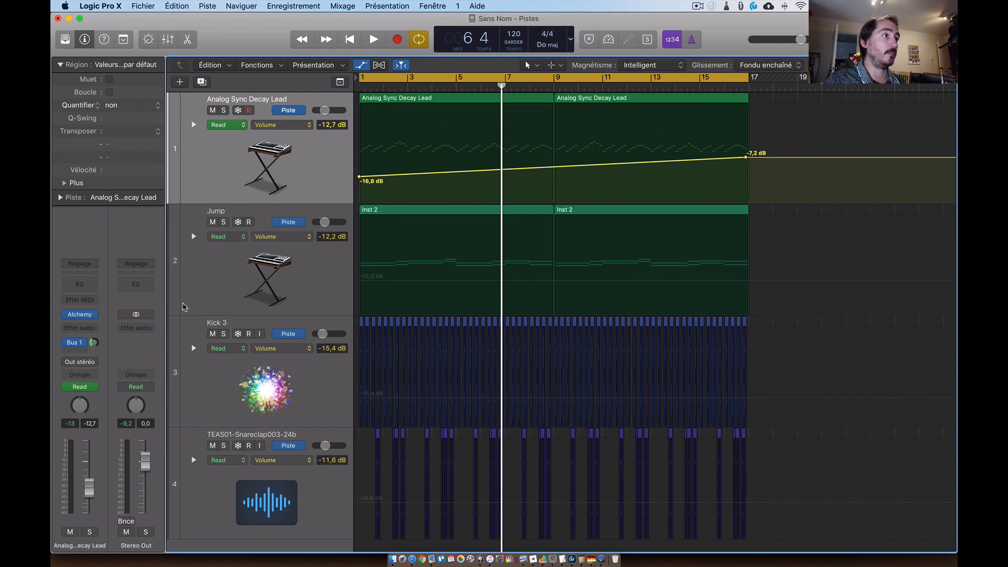
left_click(81, 351)
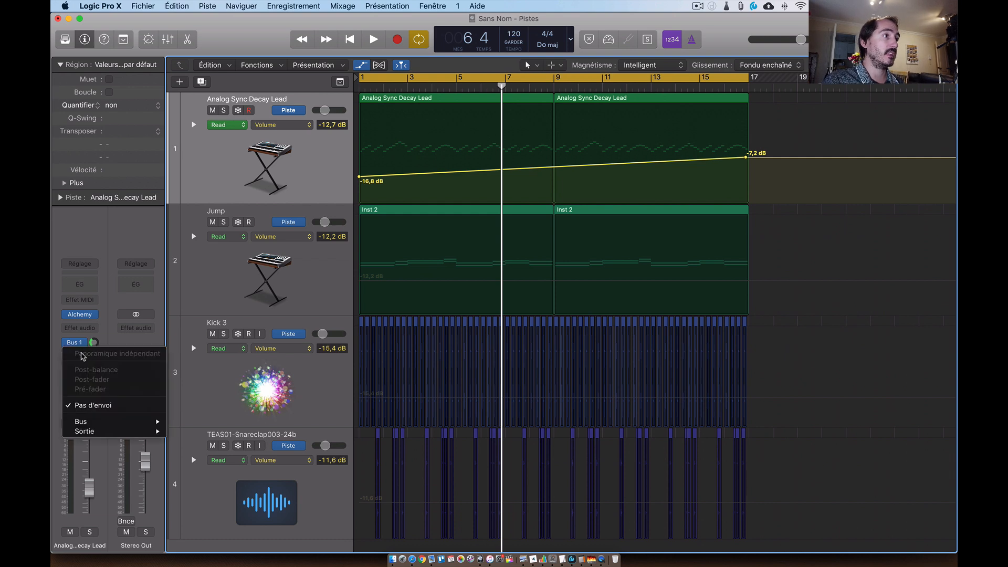
mouse_move(113, 424)
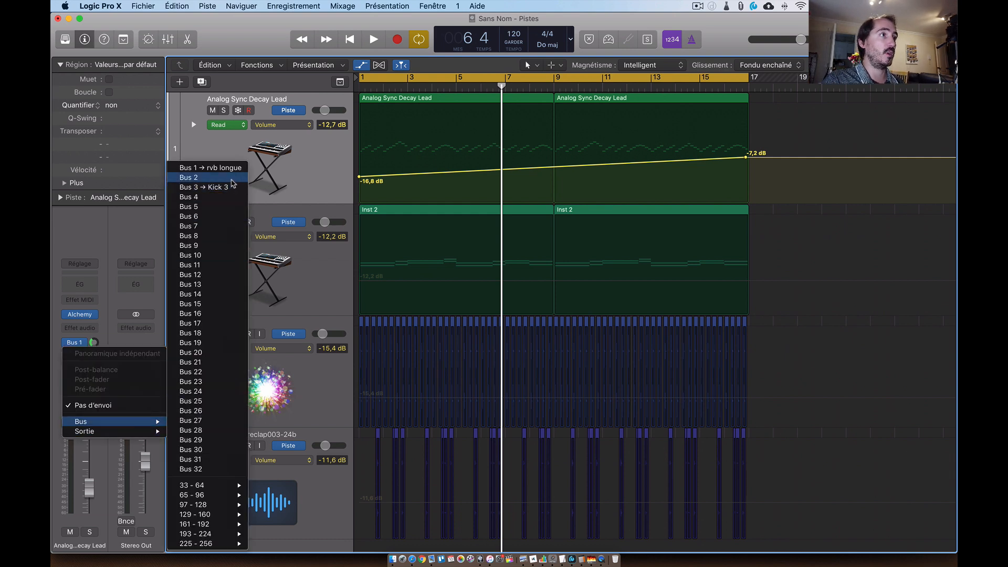
left_click(231, 179)
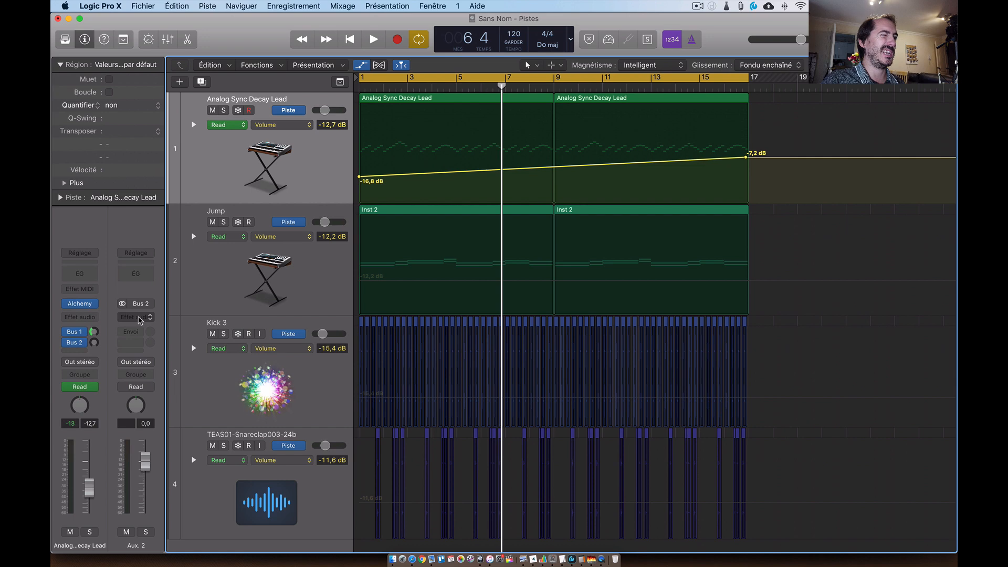
Step: Insert a Pitch Shifter on the Bus 2 aux channel and set its mix to 100%
left_click(139, 318)
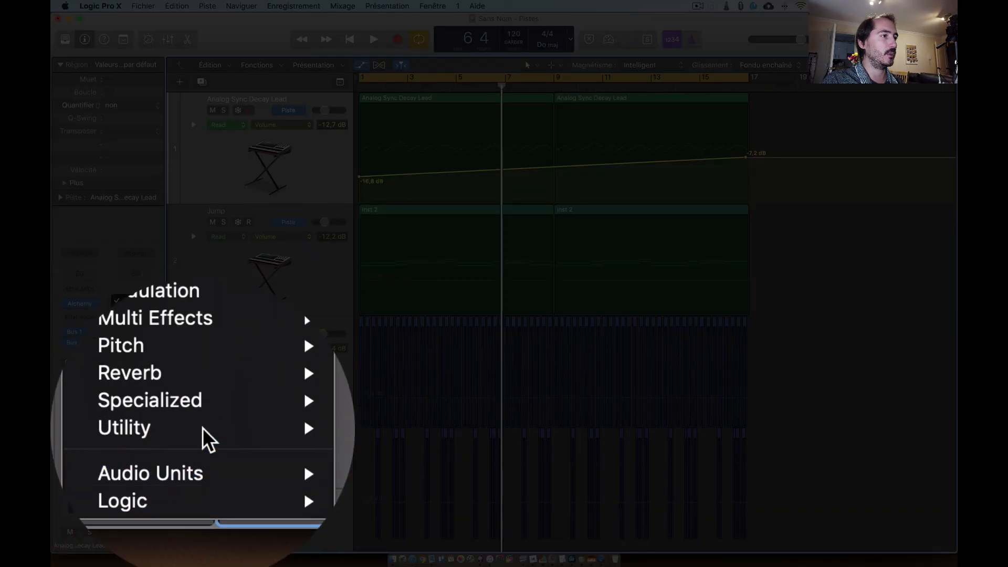
mouse_move(210, 420)
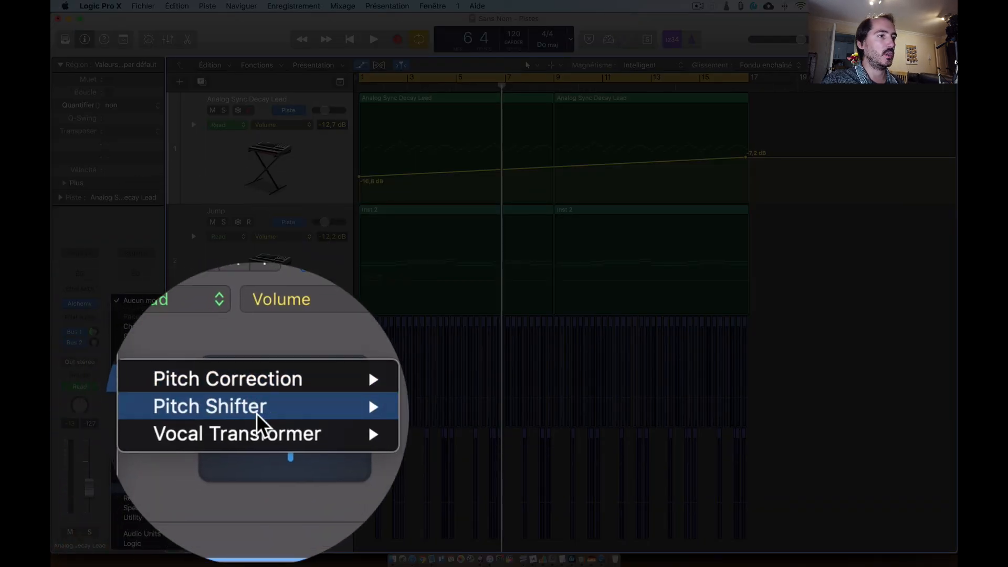
left_click(257, 414)
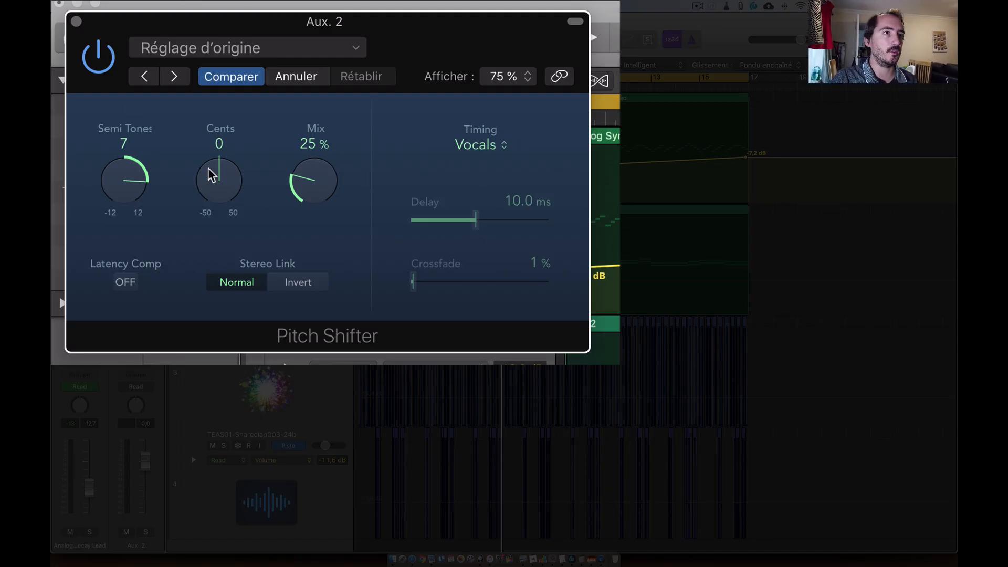
left_click_drag(306, 194, 310, 75)
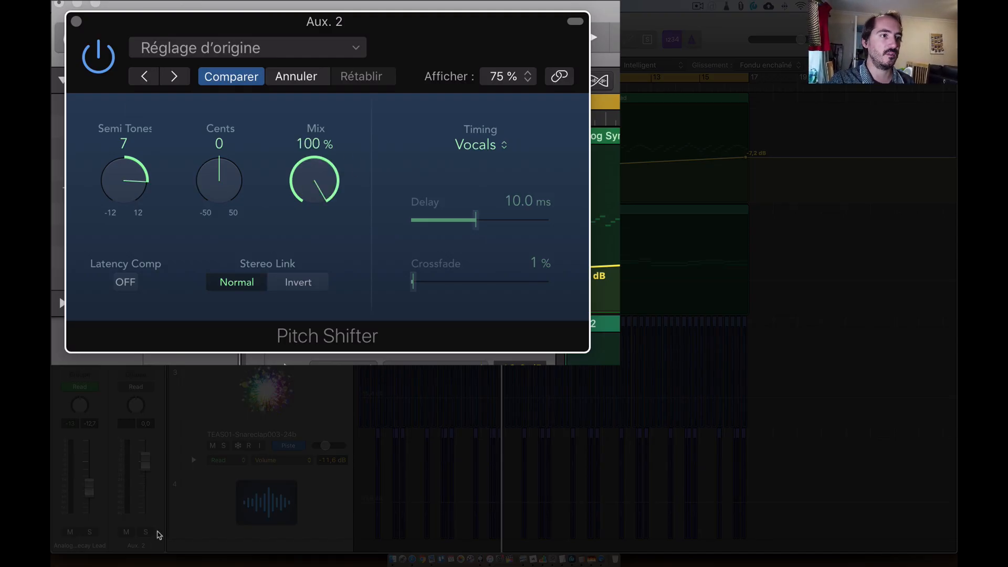
Step: Turn on the Pitch Shifter's latency compensation and set its timing to Manual after choosing Pitch Tracking
left_click(480, 144)
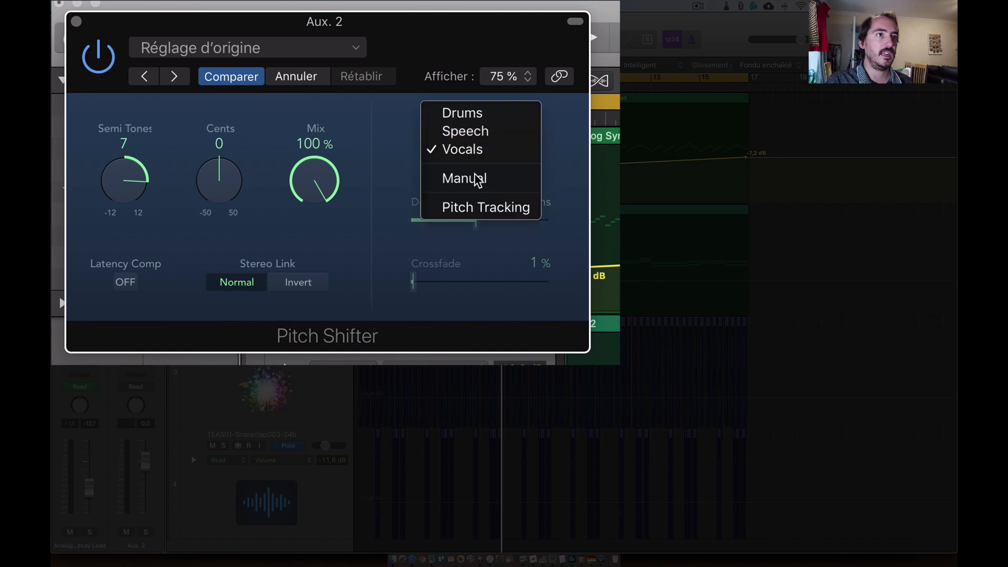
left_click(490, 210)
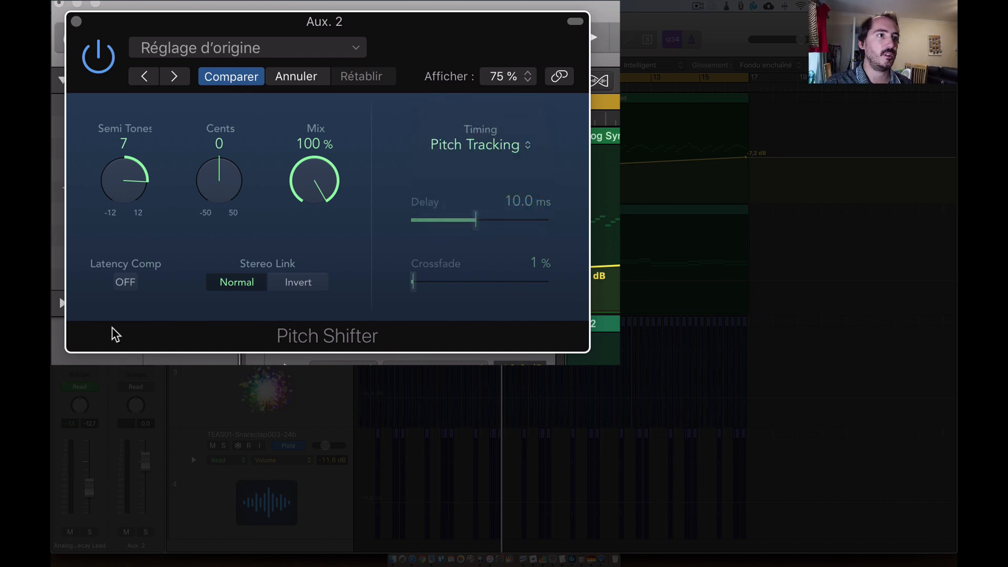
left_click(127, 282)
left_click(506, 144)
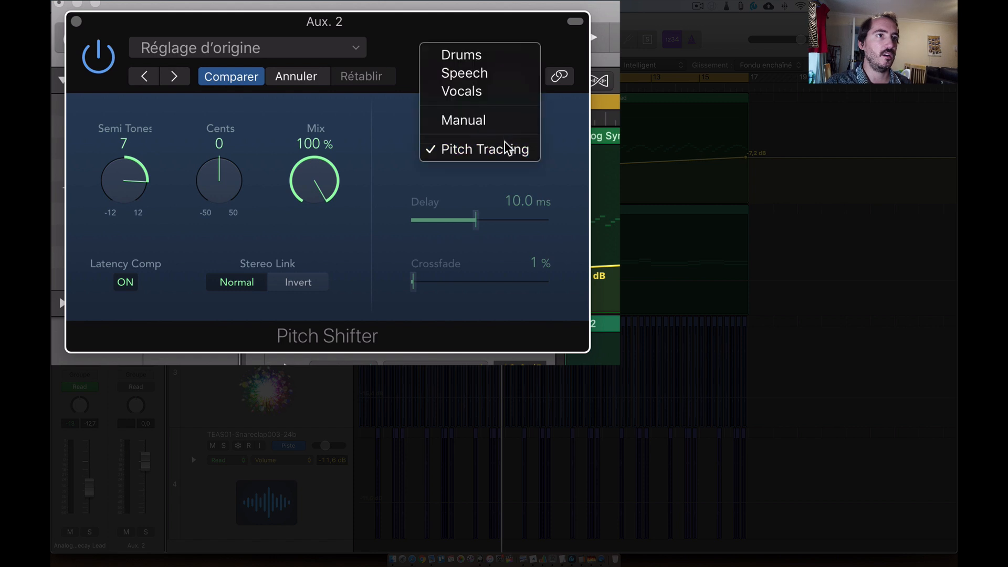
left_click(488, 122)
Step: Raise the lead's Bus 2 send level during playback and solo the Analog Sync Decay Lead track
key("space")
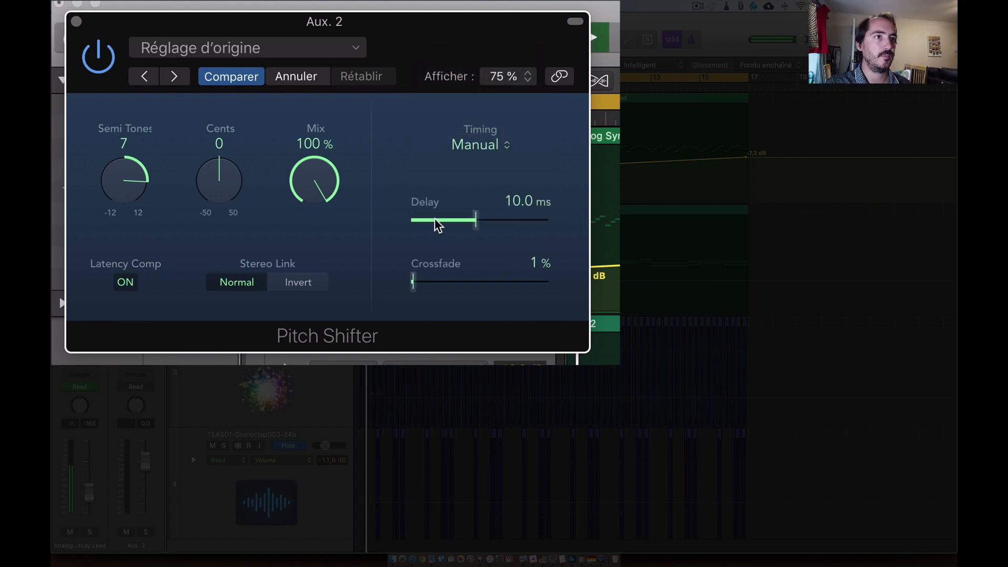
left_click(95, 353)
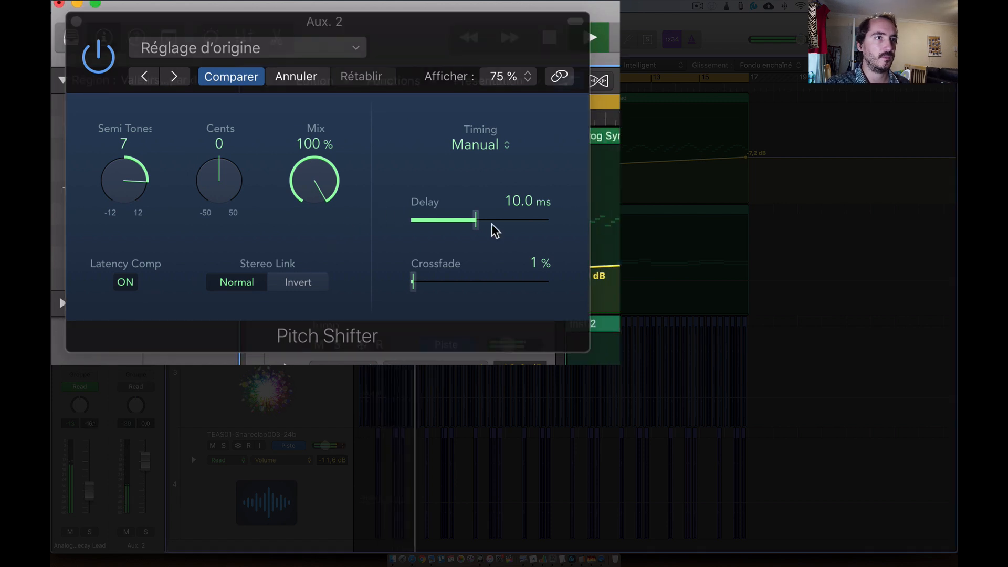
key("s")
Step: Set the Pitch Shifter's timing to Pitch Tracking and its transposition to 12 semitones
left_click(506, 150)
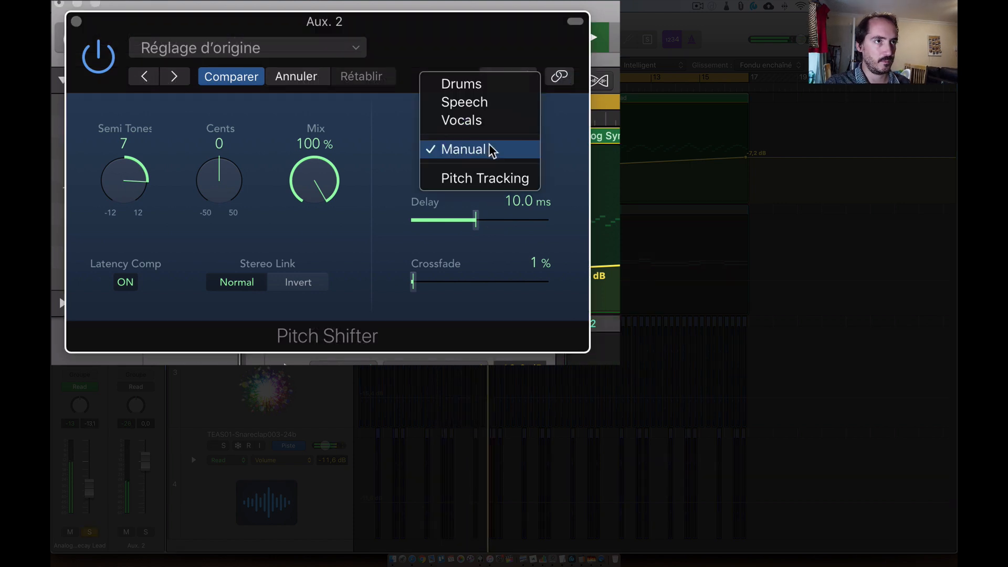
left_click(490, 179)
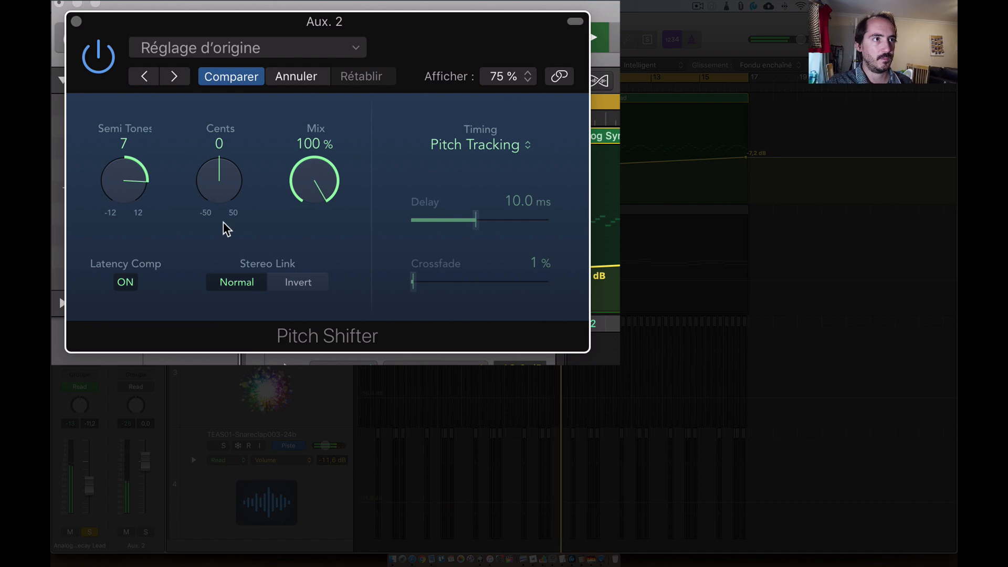
left_click_drag(133, 196, 135, 103)
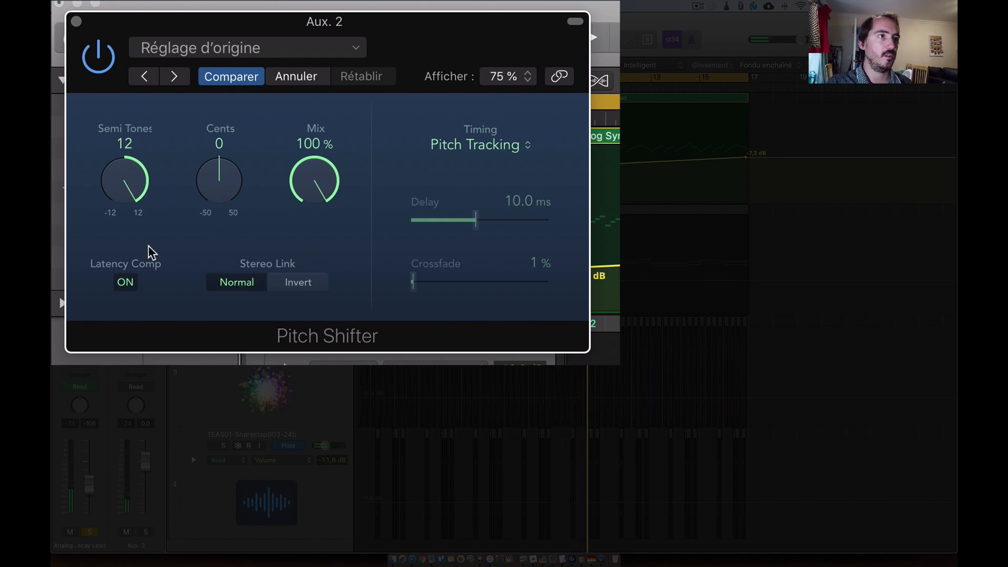
Step: Try the Pitch Shifter at -12 semitones, listening from bar 9, and return it to 12 semitones
left_click(125, 180, "alt")
left_click_drag(124, 180, 125, 242)
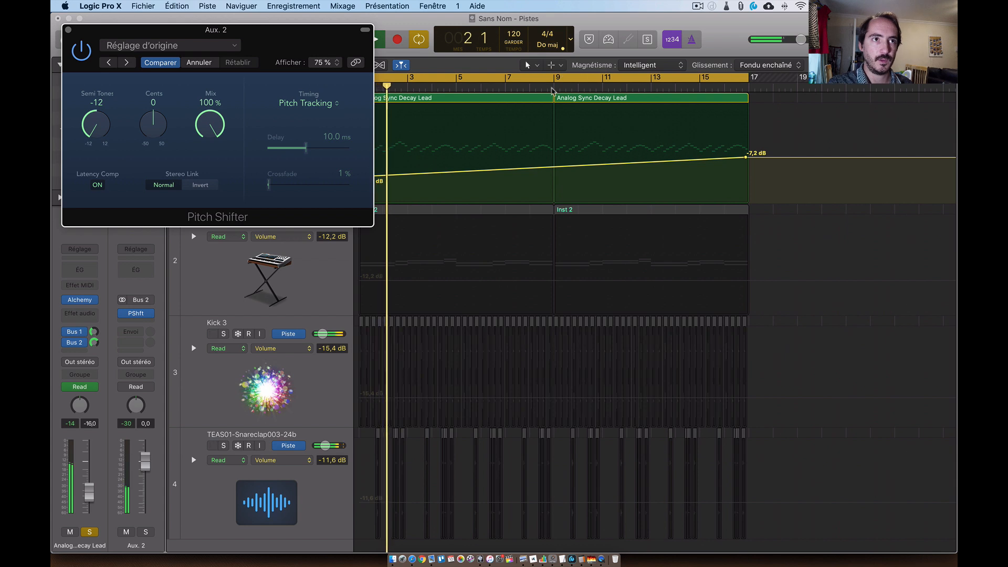
left_click(552, 88)
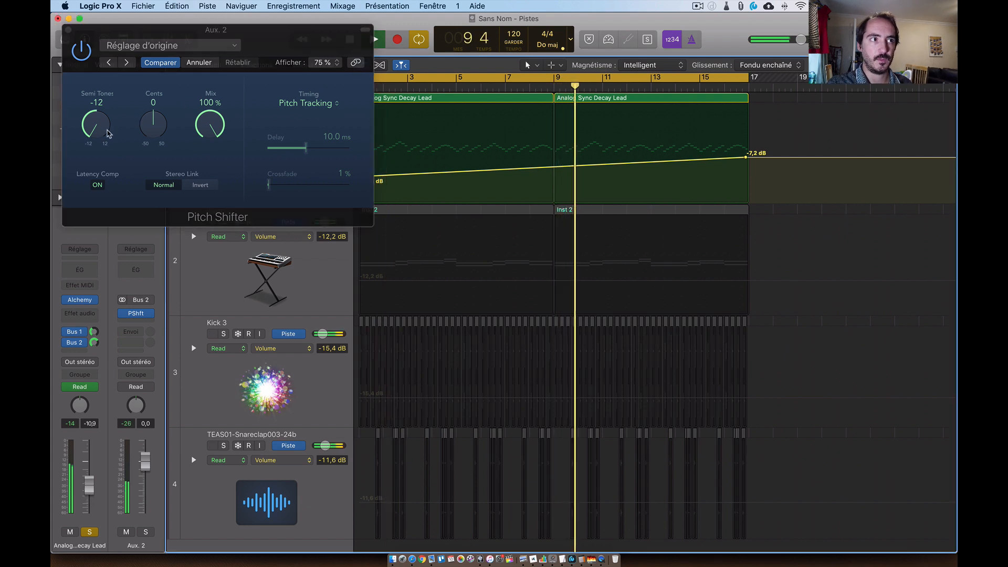
left_click_drag(96, 134, 120, 82)
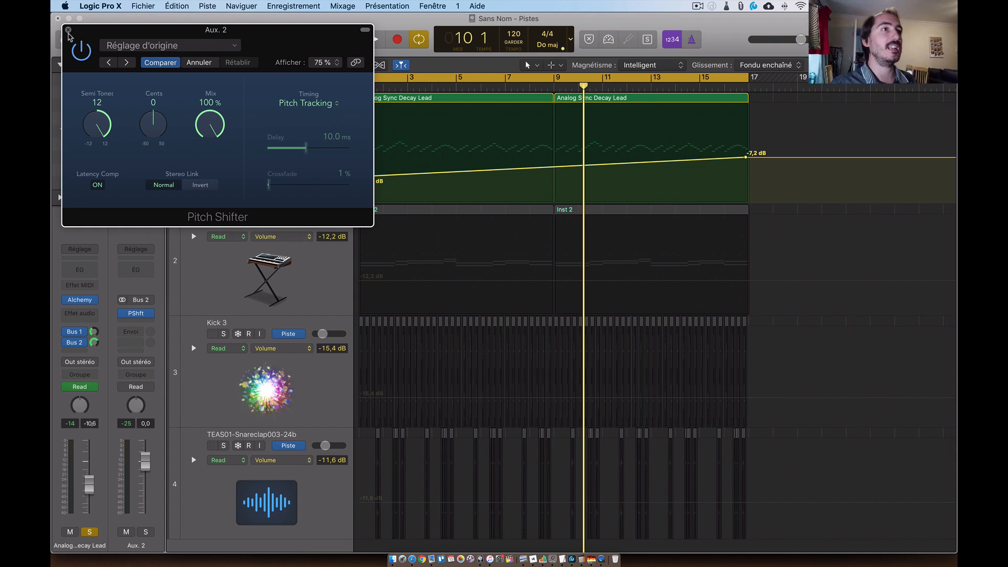
Step: Close the Pitch Shifter window and rename the Bus 2 aux channel as Shifter aigu
left_click(68, 31)
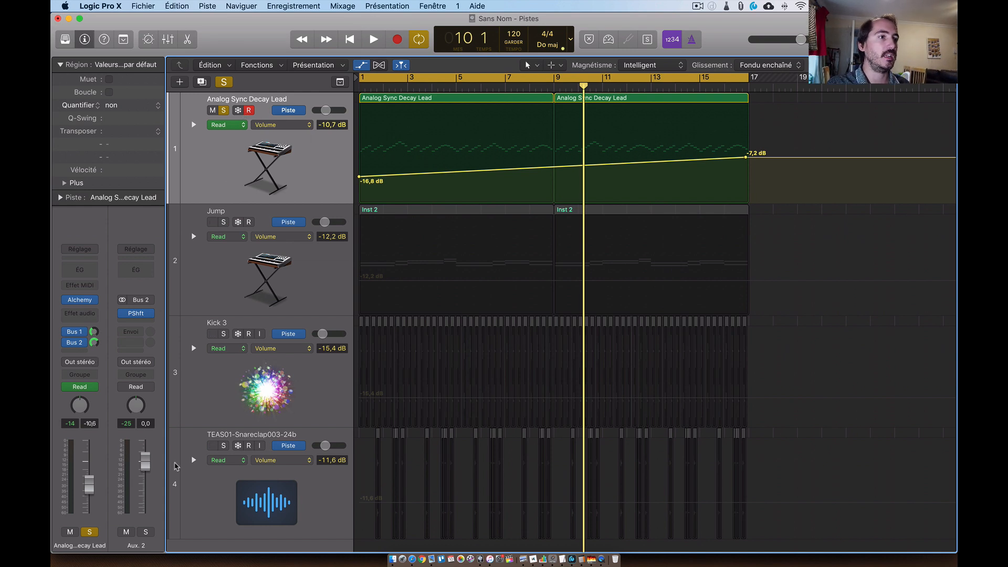
double_click(138, 546)
type("Shifter")
key("Return")
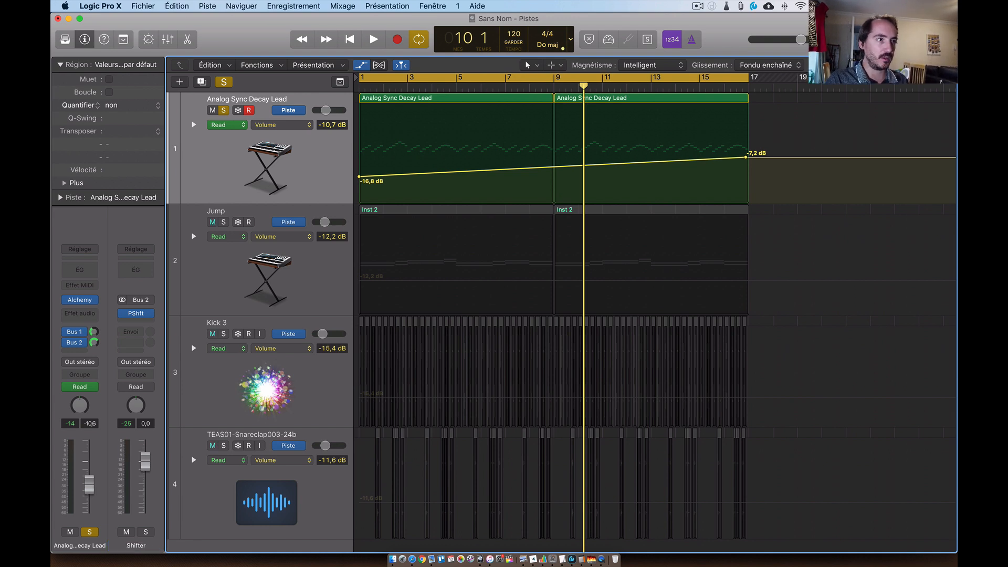
key("space")
type("aigu")
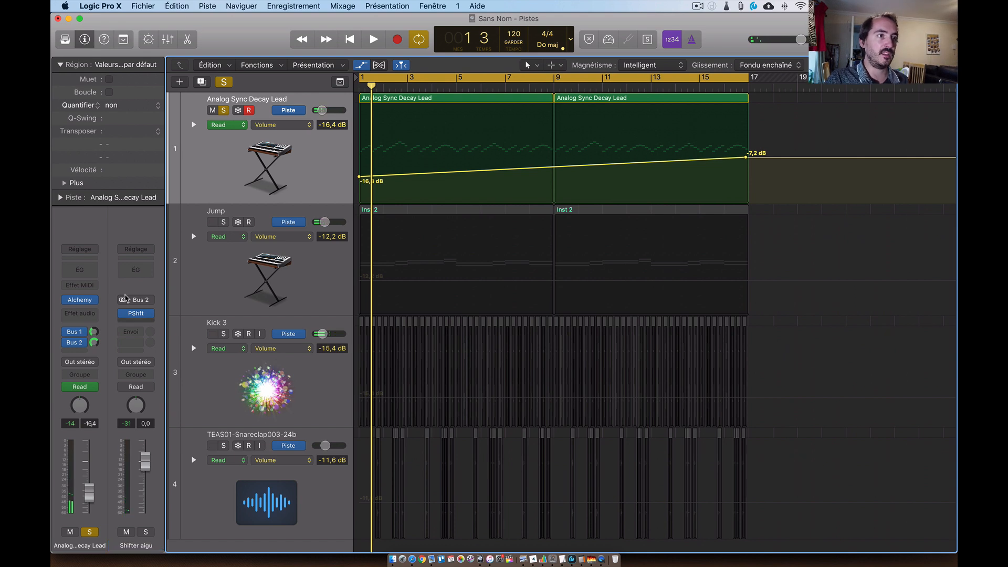
Step: Add a send to Bus 3 on the Analog Sync Decay Lead track and show the mixer
left_click(79, 352)
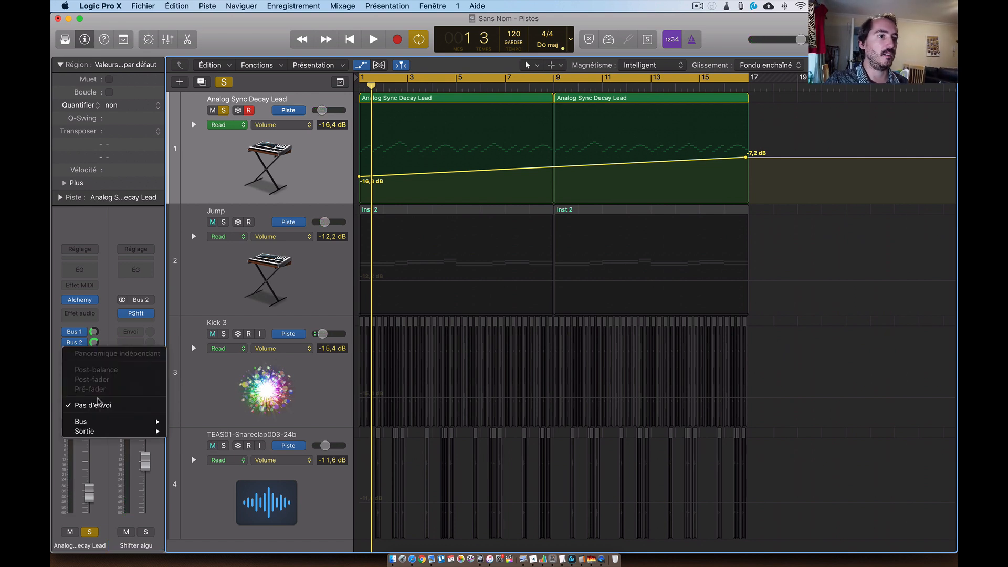
mouse_move(92, 425)
left_click(219, 189)
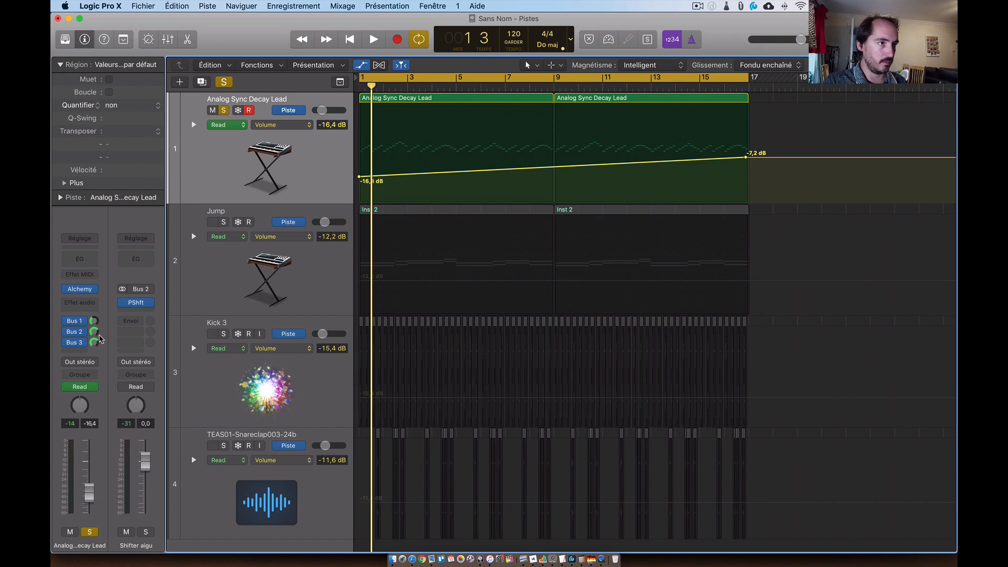
key("x")
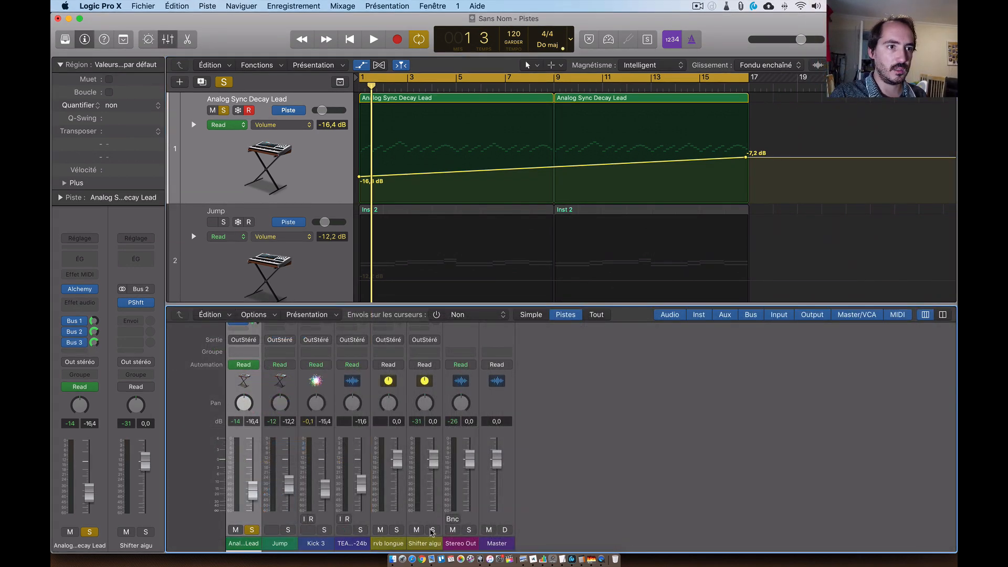
Step: Create a new auxiliary channel strip in the mixer and set its input to Bus 3
scroll(452, 457, "up", 5)
left_click(210, 315)
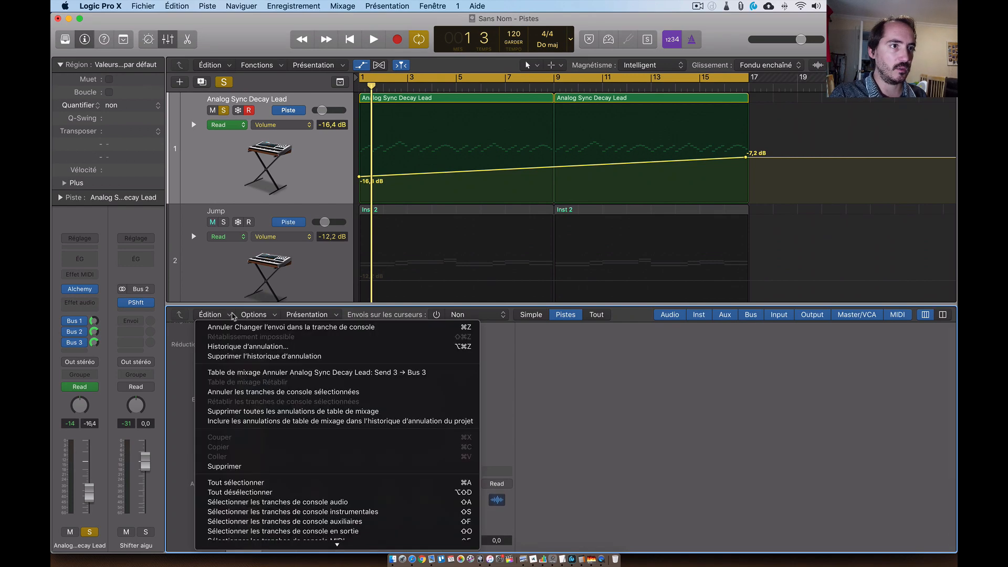
left_click(265, 318)
left_click(272, 315)
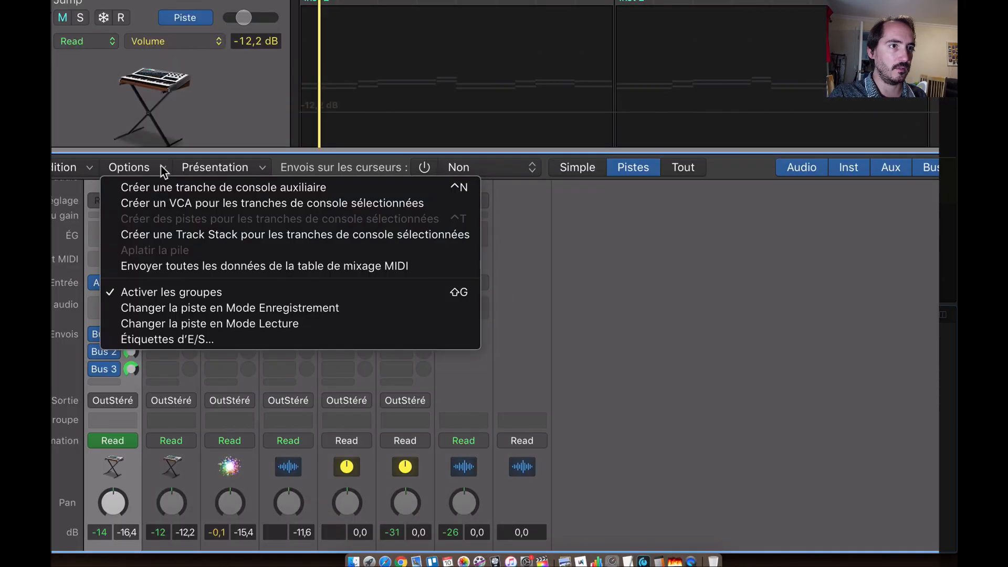
left_click(276, 328)
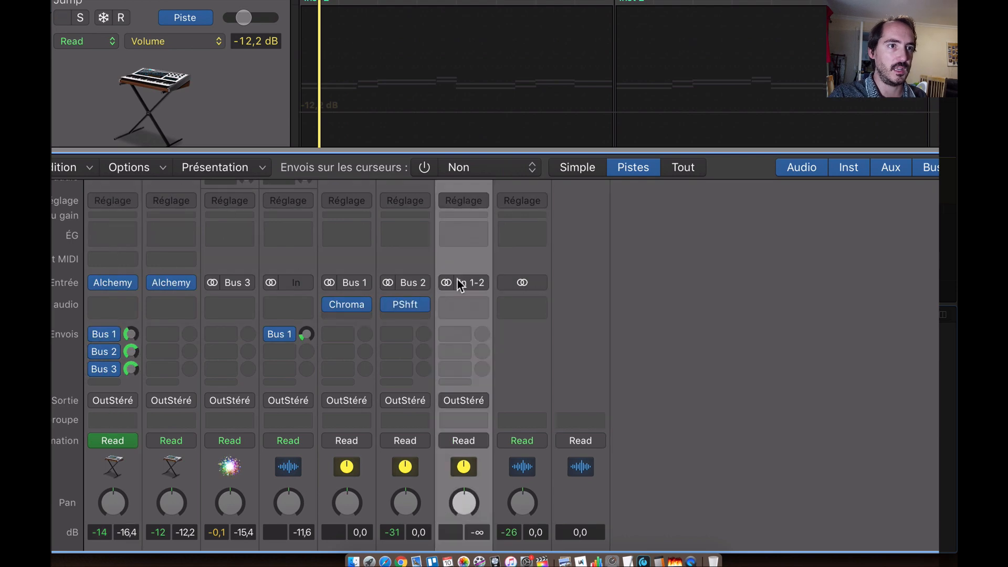
left_click(450, 282)
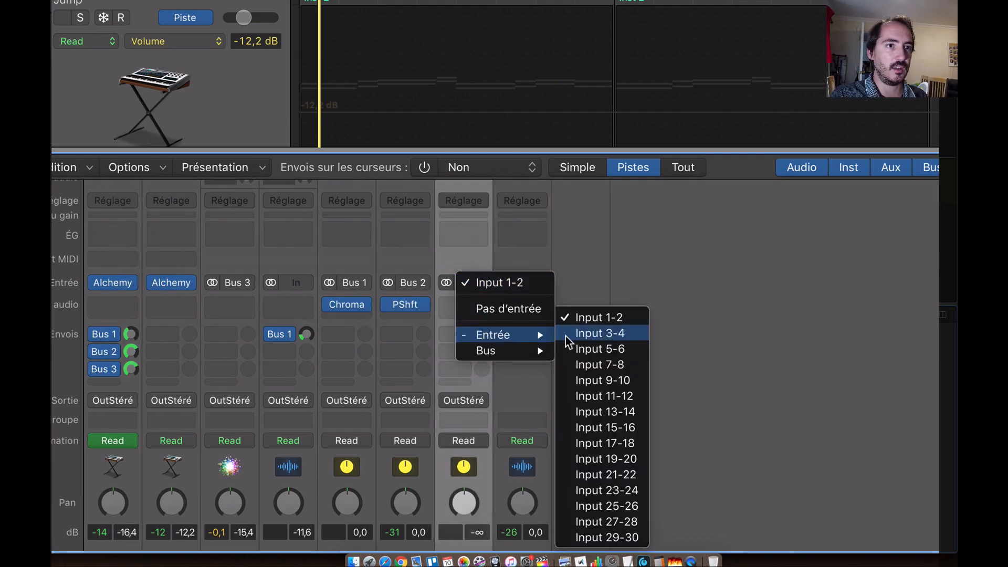
mouse_move(507, 351)
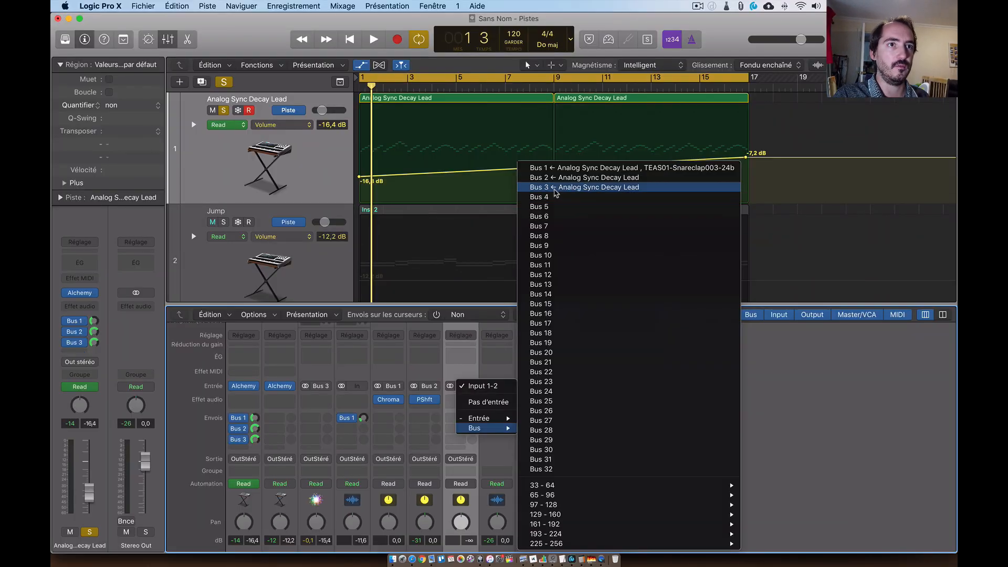
key("Escape")
Step: Copy the Pitch Shifter from the Shifter aigu channel to the Bus 3 aux and set the copy to -12 semitones
left_click(136, 307)
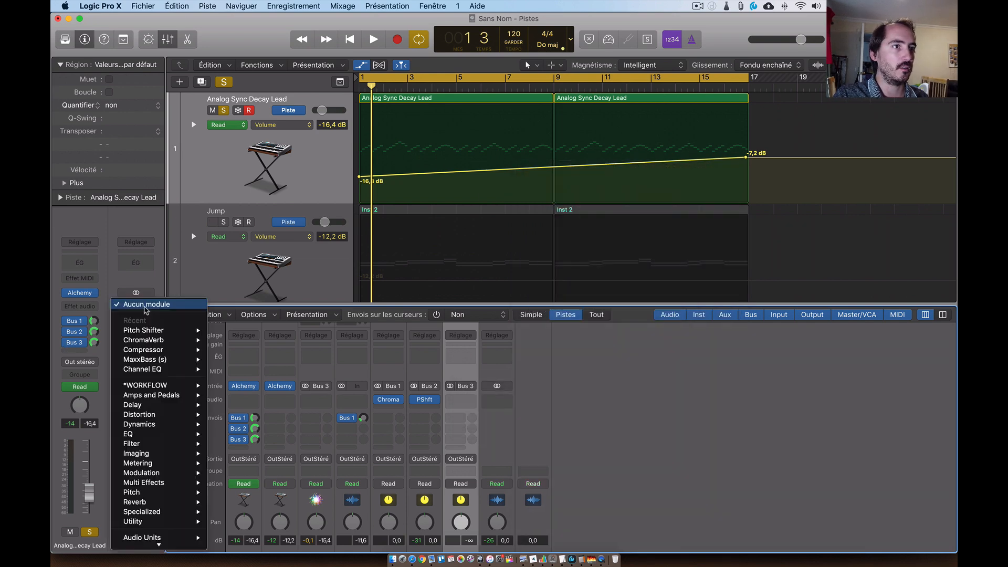
key("Escape")
scroll(420, 446, "up", 1)
left_click_drag(425, 414, 462, 408)
left_click(464, 408)
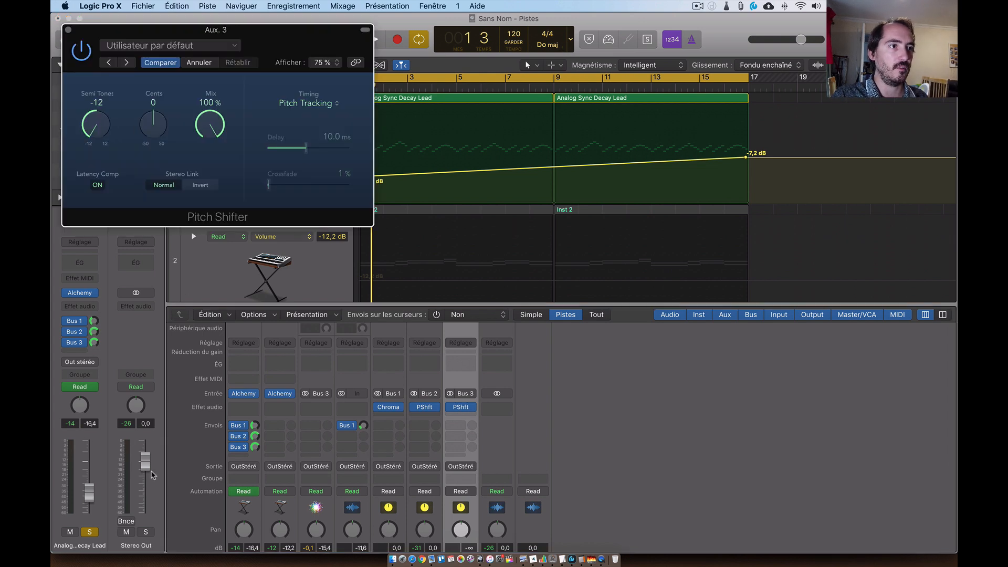
left_click(68, 30)
Step: Reset the Bus 3 aux fader to 0 dB and rename the channel as Shifter Grave
scroll(462, 446, "down", 3)
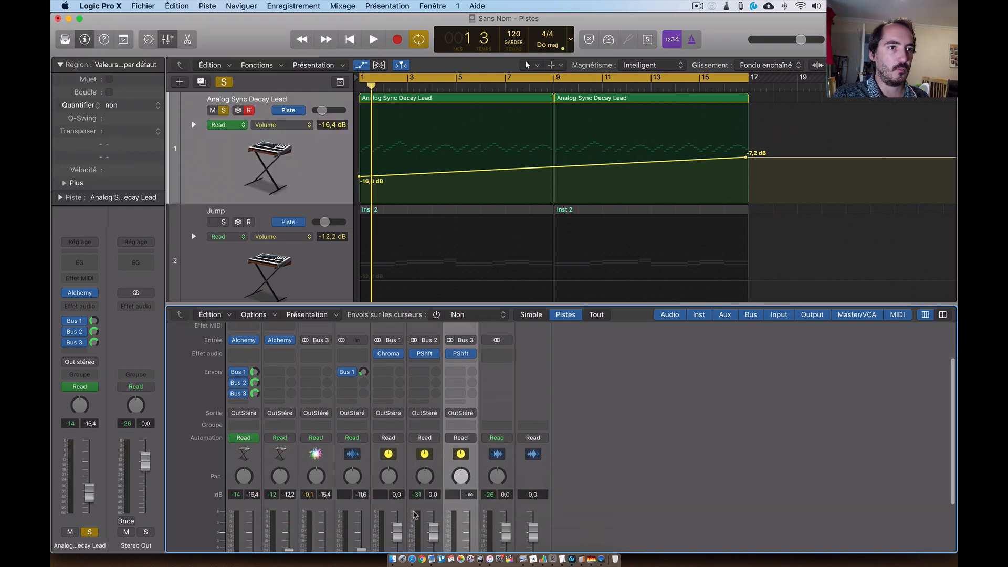
scroll(464, 448, "down", 2)
left_click(471, 509, "alt")
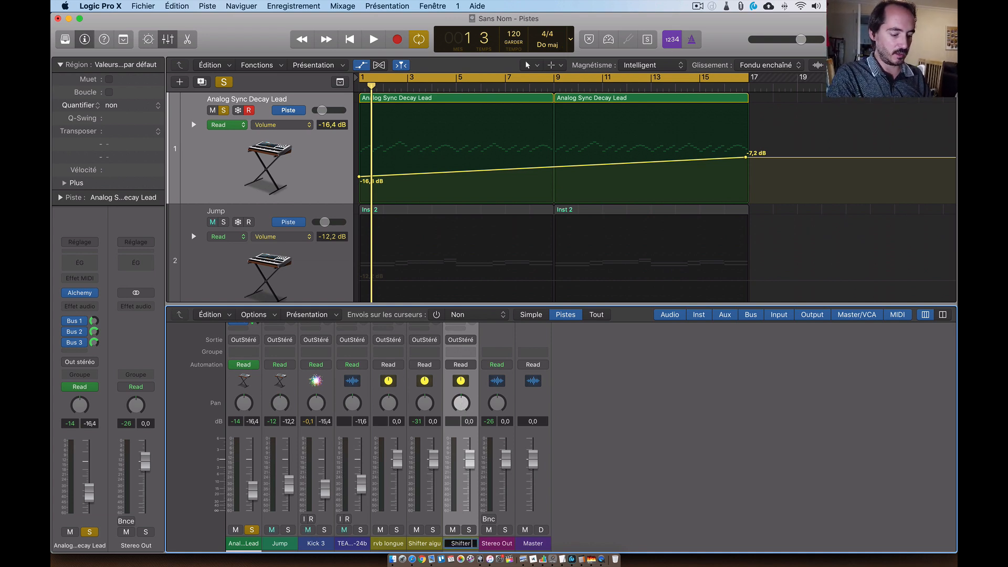
Step: Play the song from the start and lower the Shifter Grave fader to -7.2 dB
key("space")
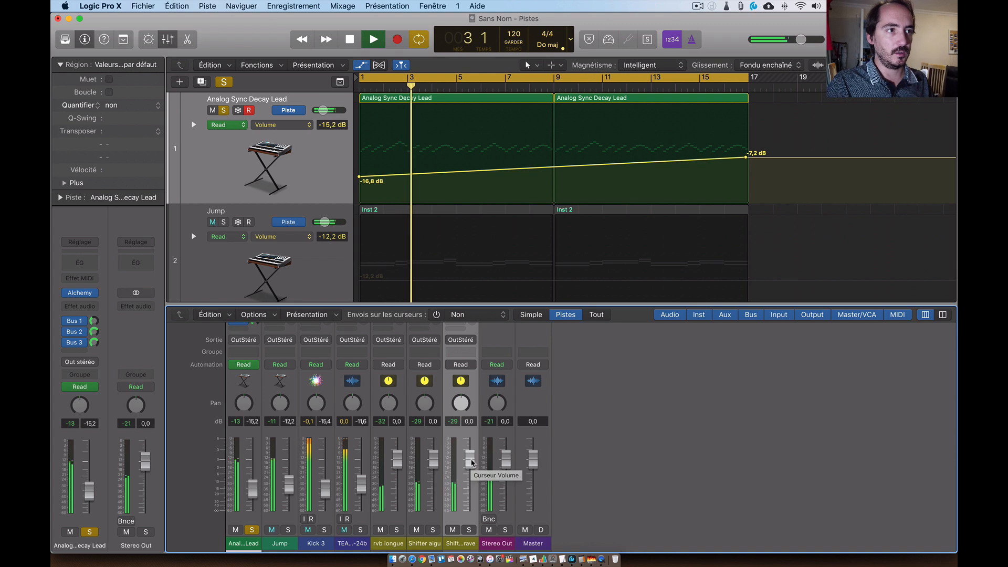
key("space")
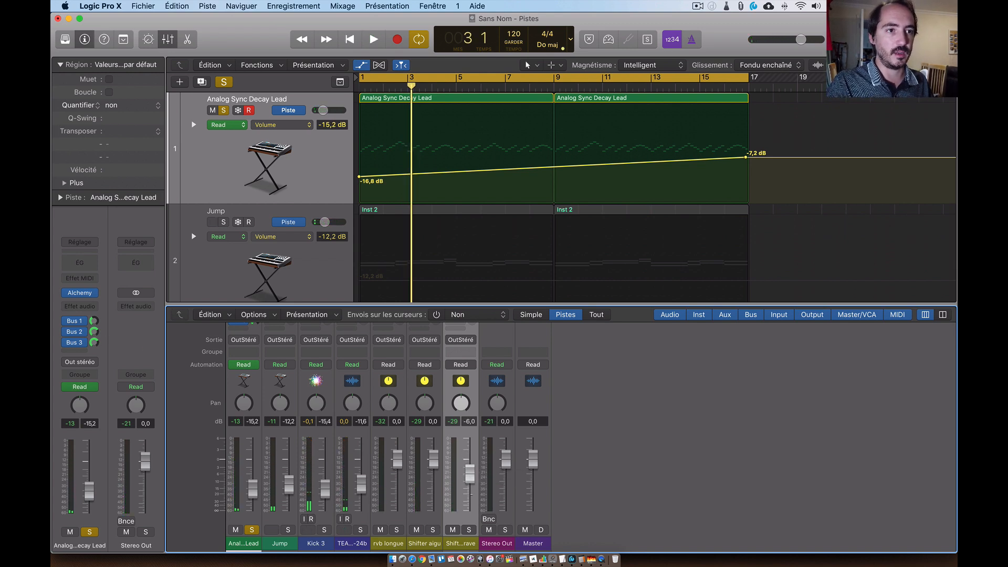
key("Return")
key("space")
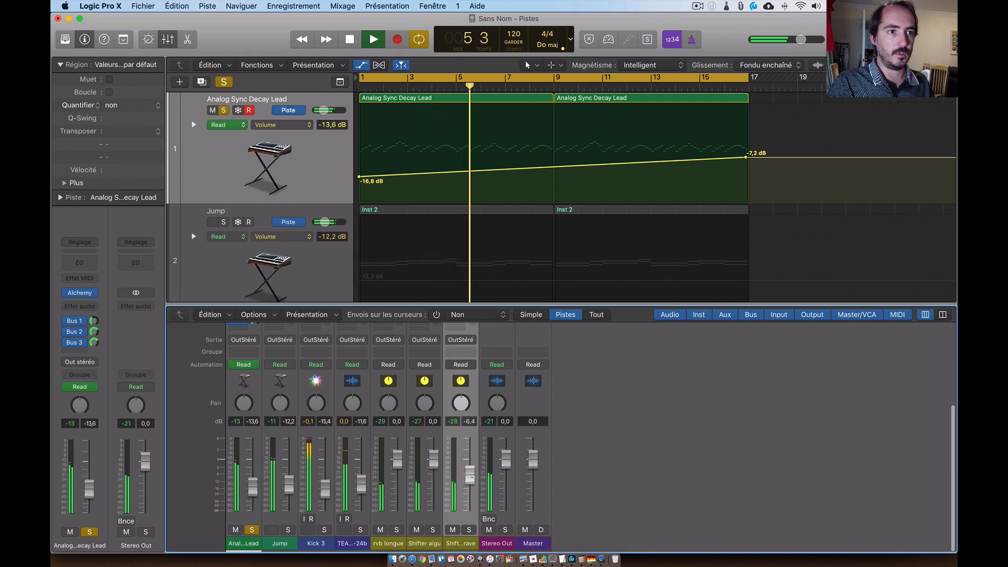
key("space")
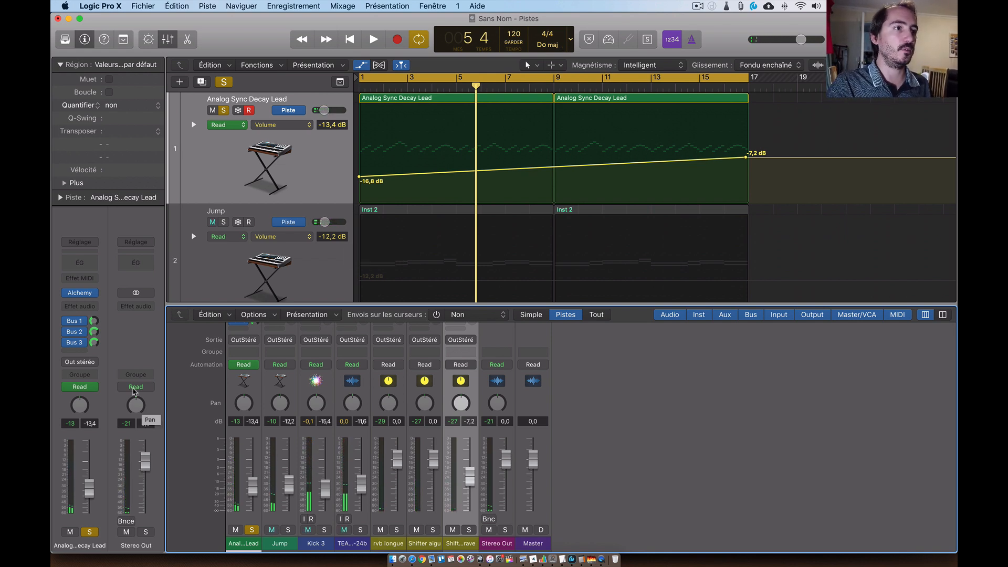
Step: Select the Shifter aigu and Shifter Grave channels together and add a send to Bus 4 at 0 dB on both
scroll(422, 399, "up", 3)
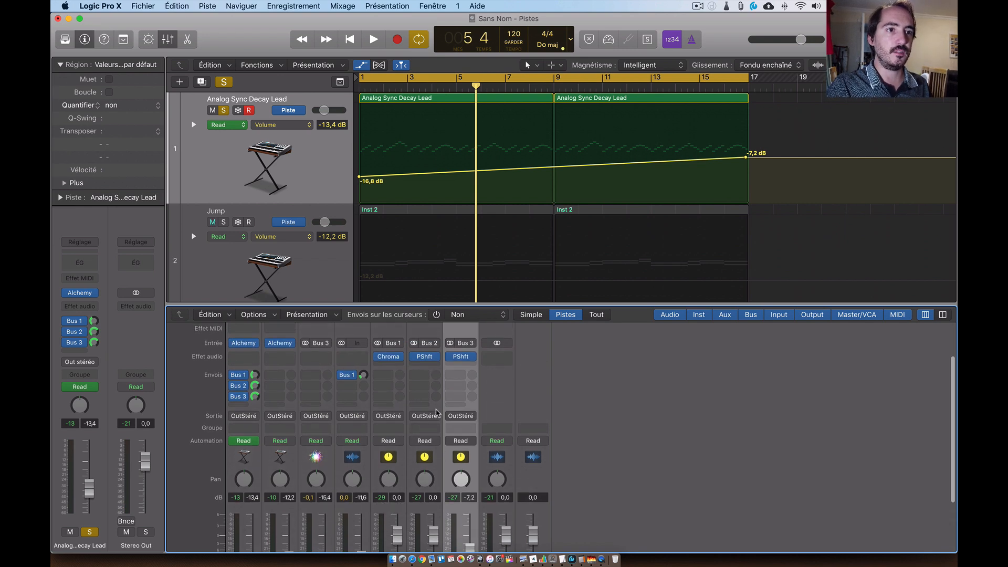
left_click(436, 412)
left_click(426, 376)
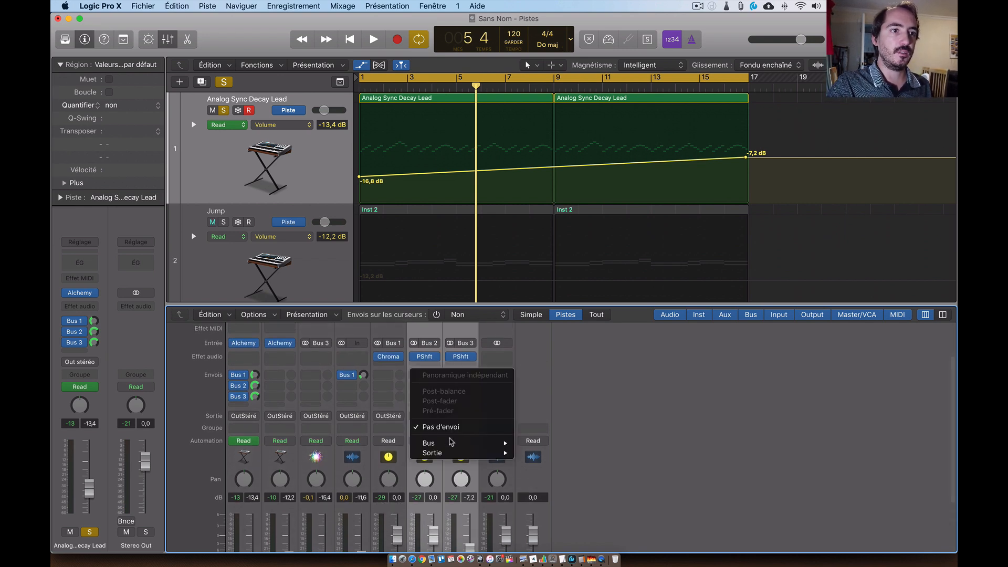
mouse_move(455, 443)
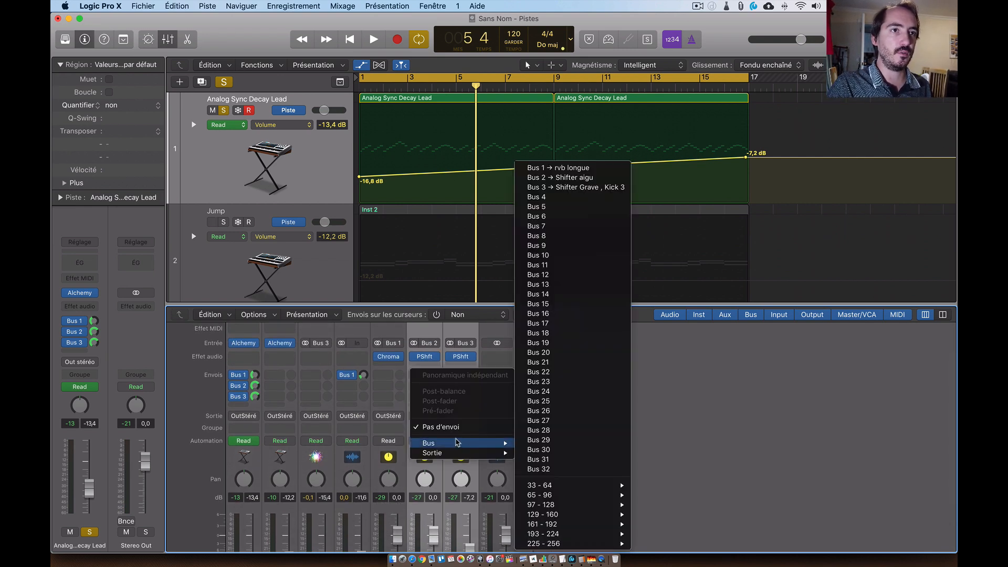
left_click(553, 197)
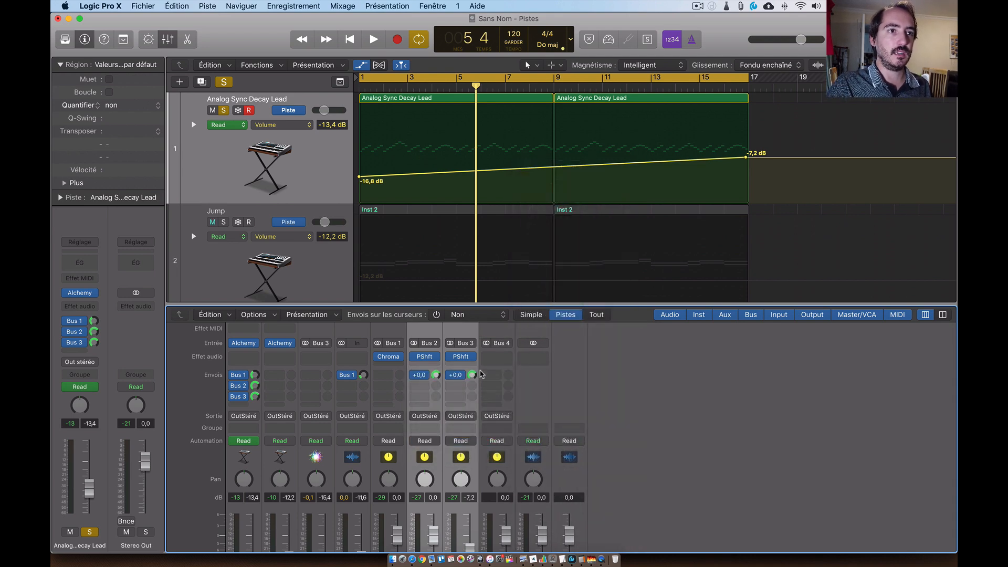
Step: Insert a stereo ChromaVerb on the Bus 4 aux and load its Old Digital Hall preset
left_click(499, 358)
mouse_move(512, 391)
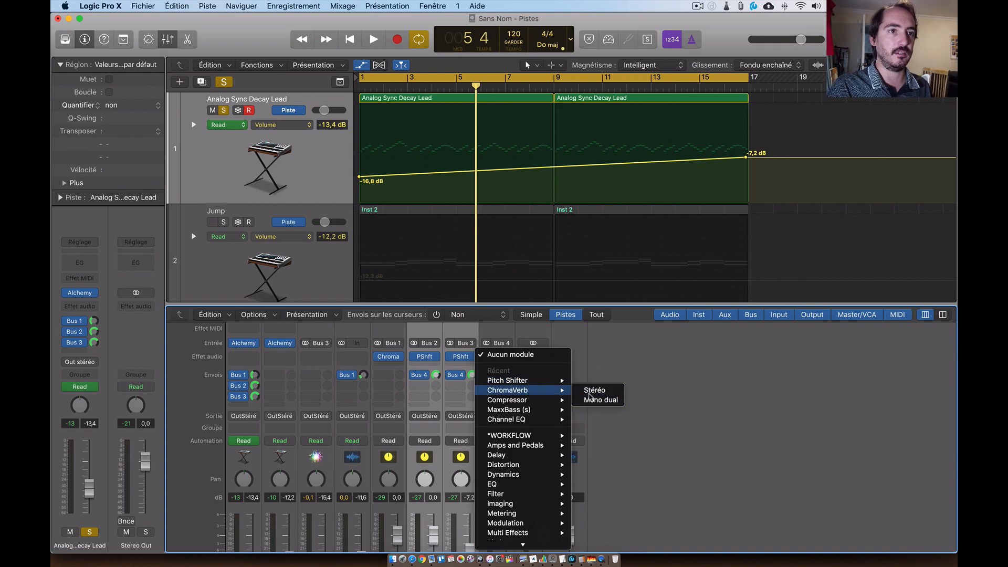
left_click(596, 390)
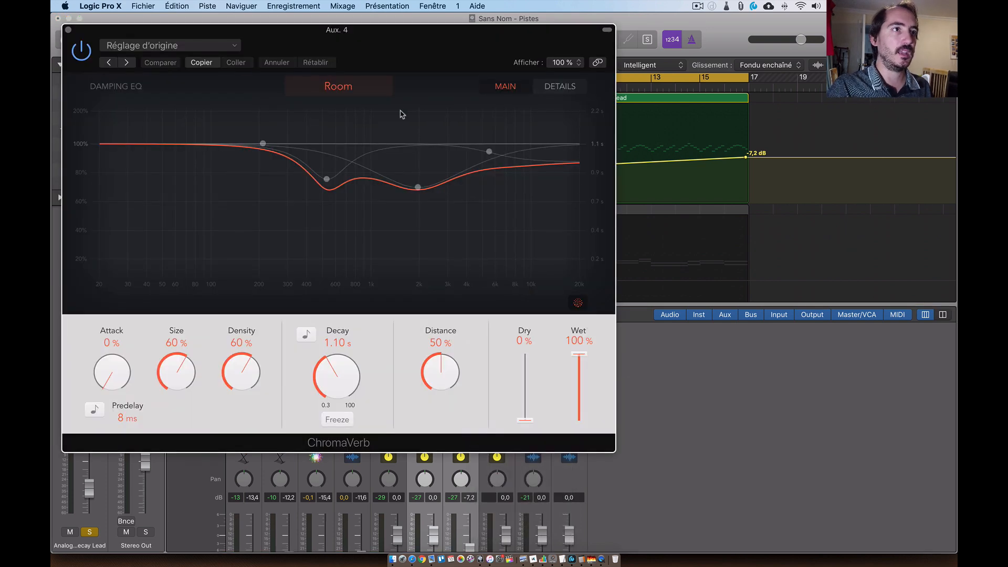
left_click(204, 46)
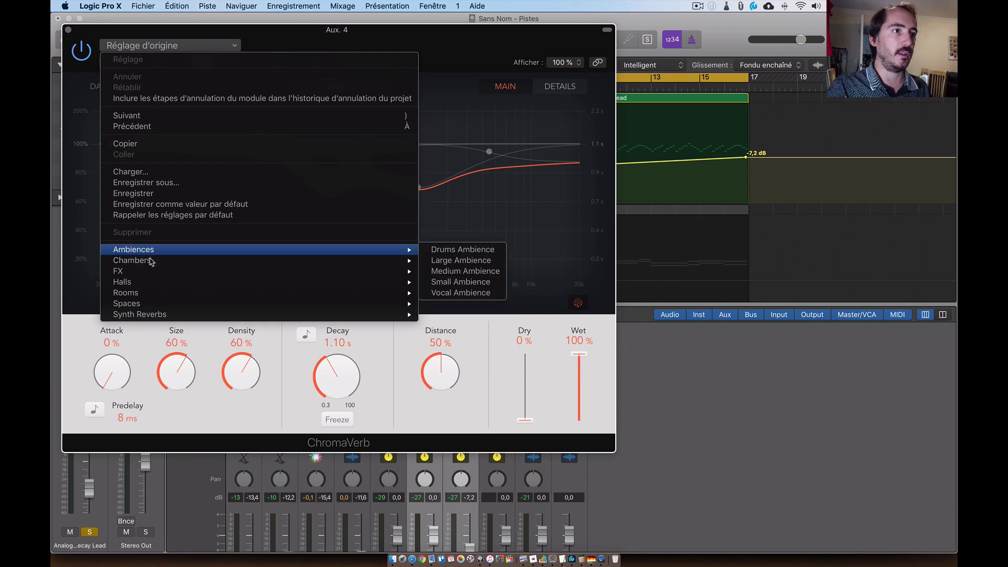
mouse_move(147, 284)
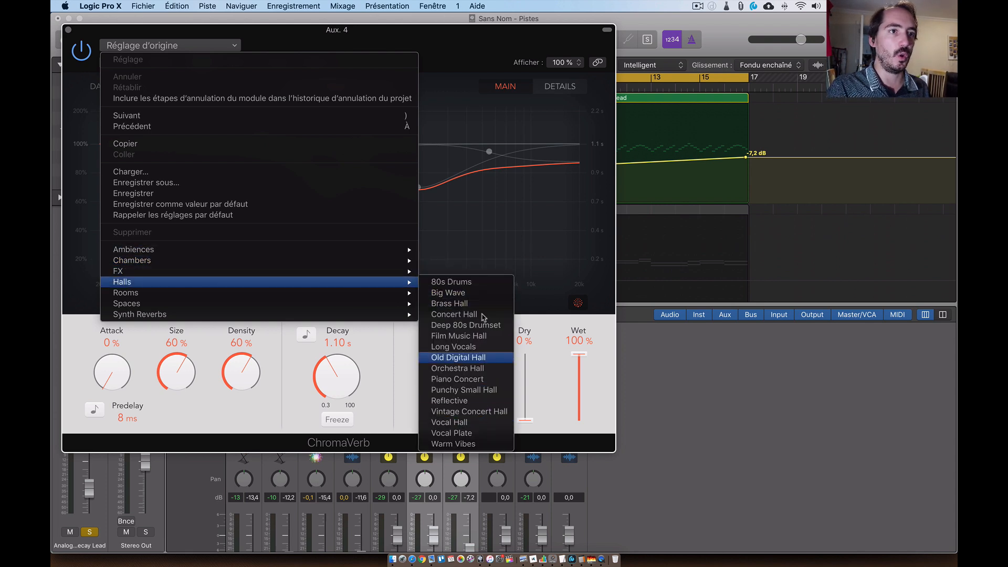
left_click(472, 358)
left_click_drag(432, 44, 601, 41)
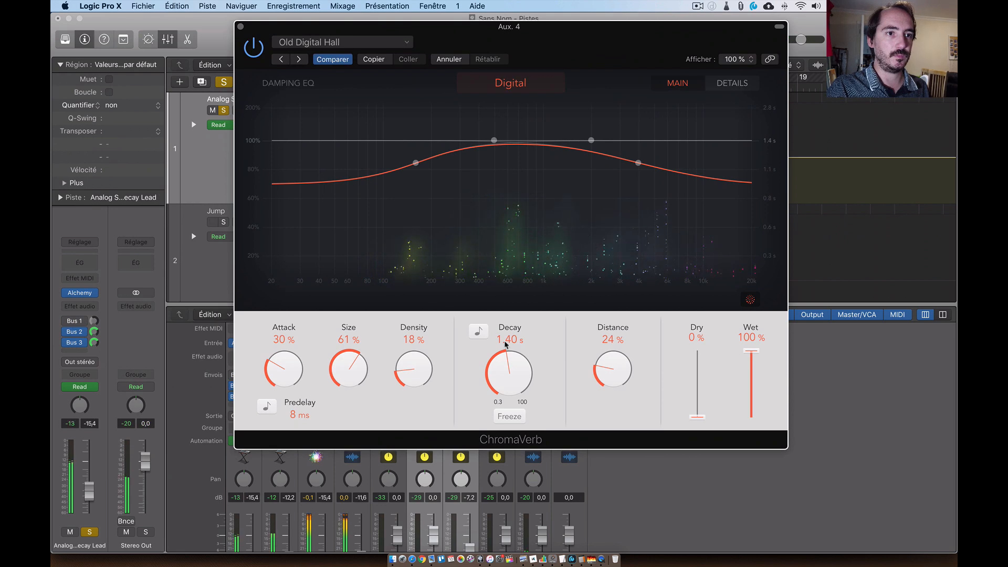
Step: Set ChromaVerb to 44 % attack, 64 % size, 51 % density, 12 ms predelay and about 4.9 s decay, and close it
left_click_drag(522, 374, 522, 349)
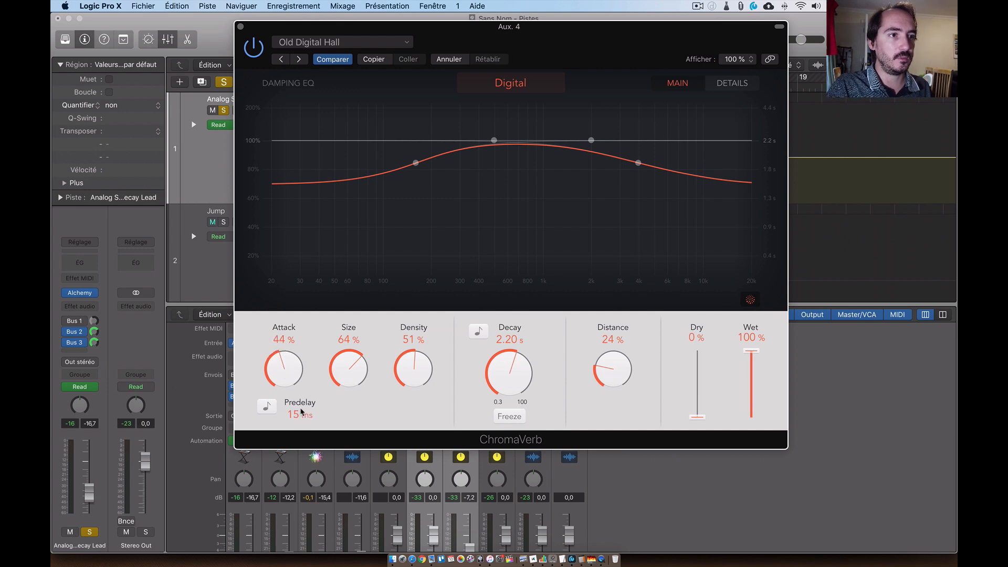
key("space")
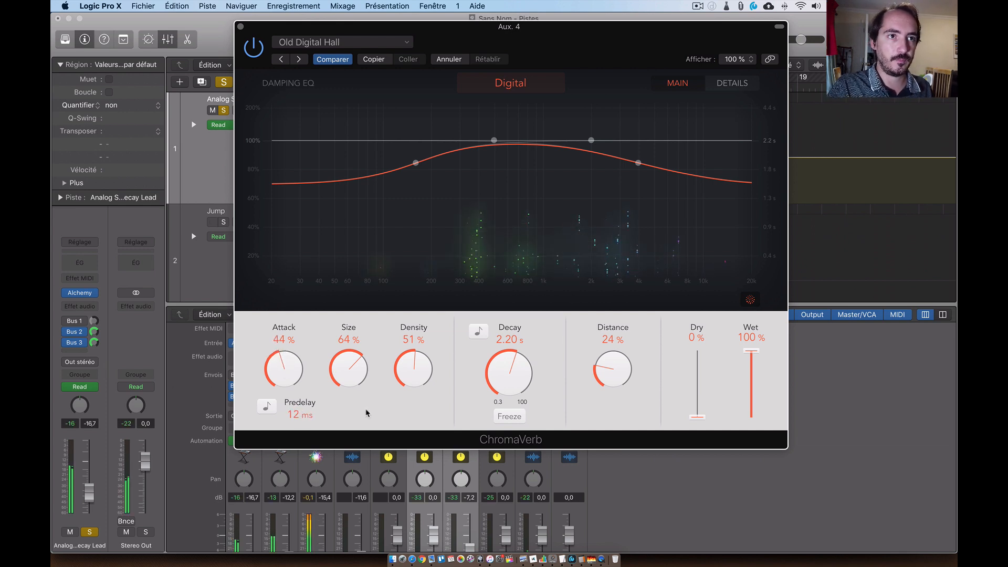
left_click_drag(488, 366, 504, 372)
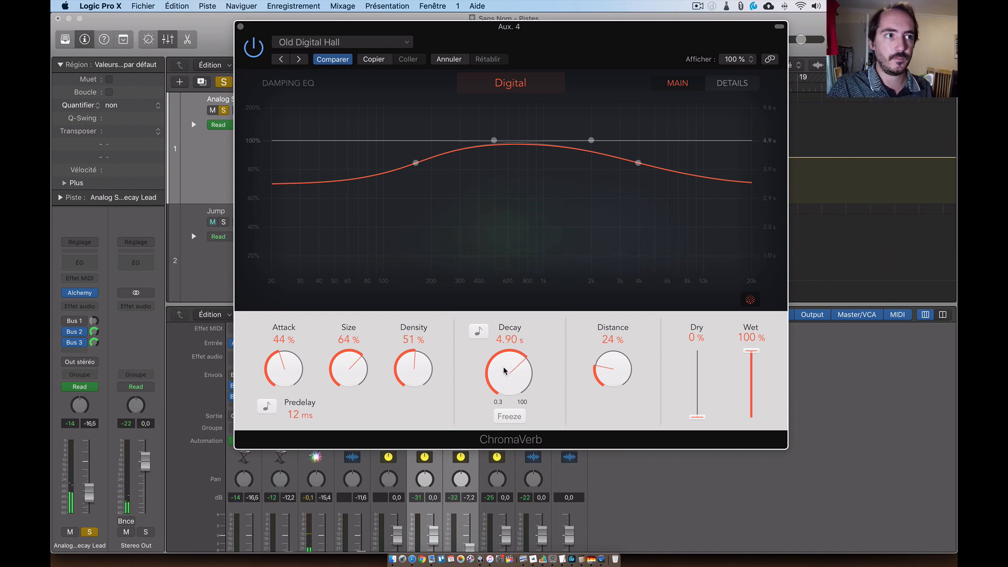
left_click(241, 27)
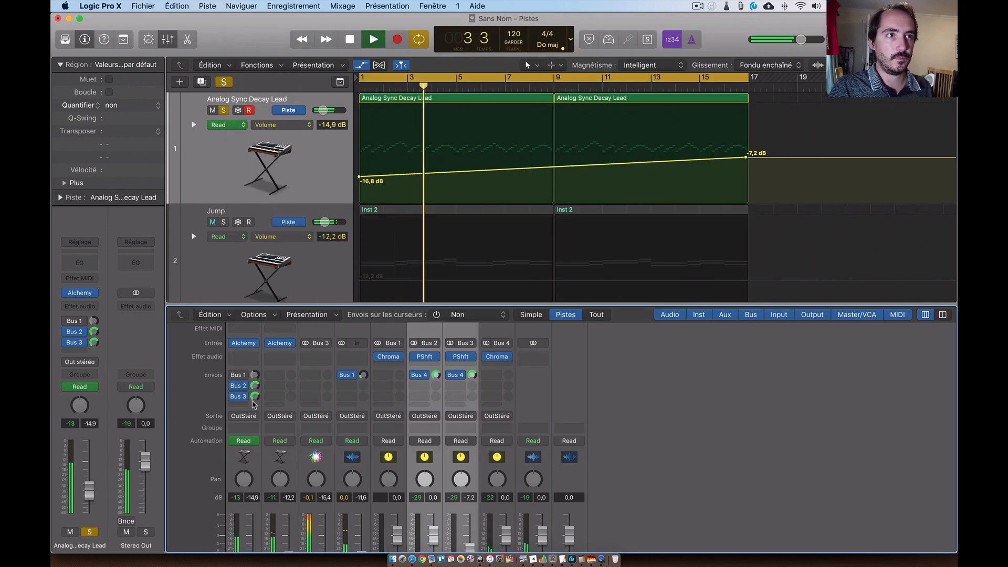
Step: Listen to the song up to bar 8 while checking the levels of the shifter and reverb aux channels
scroll(277, 259, "down", 2)
scroll(368, 399, "down", 5)
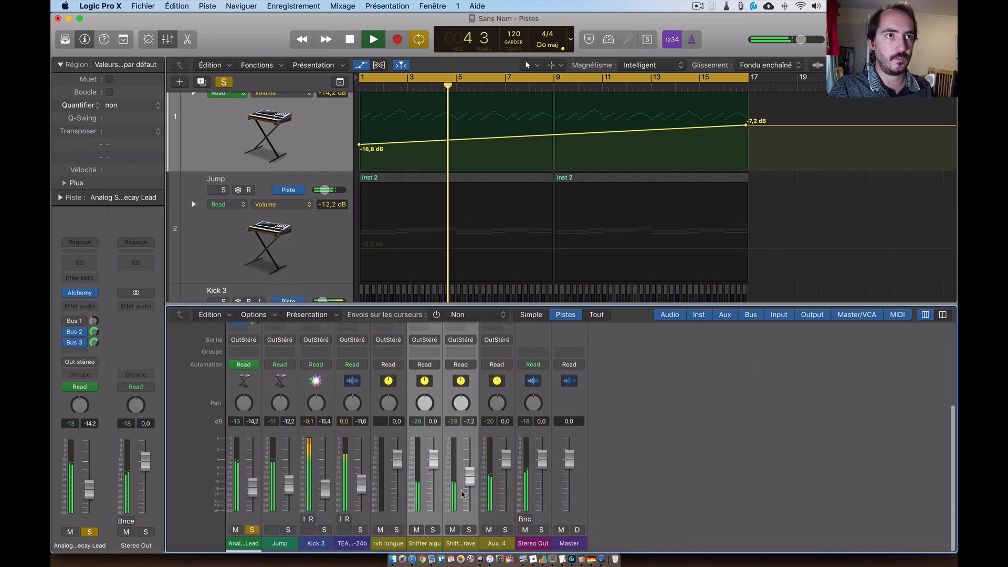
scroll(411, 207, "up", 2)
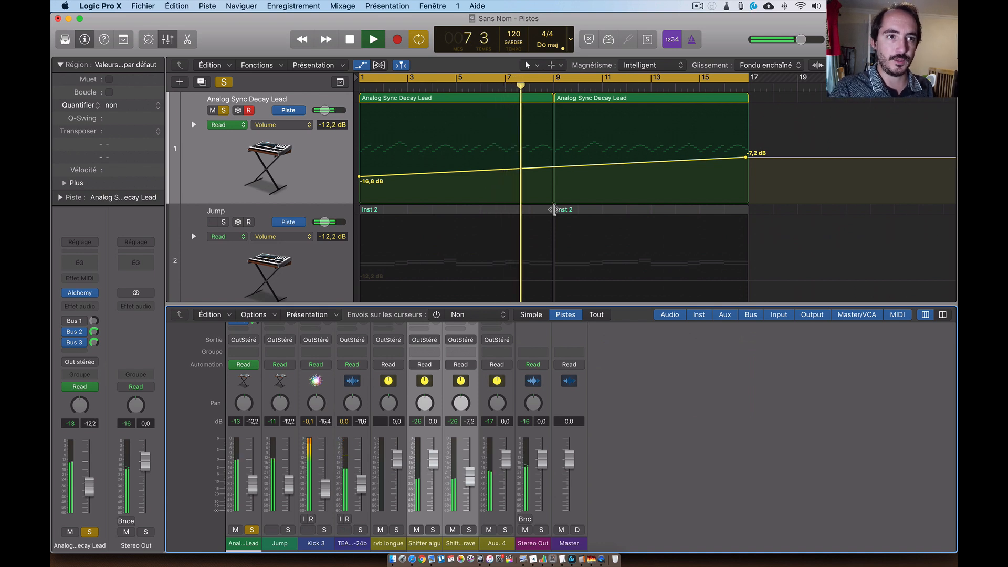
key("space")
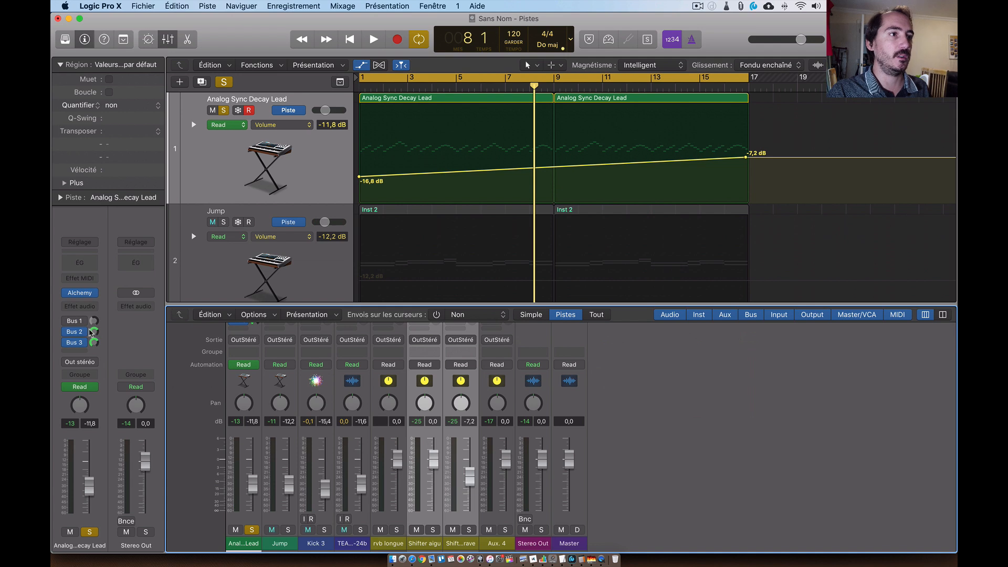
Step: Set the Bus 2 send of the Analog Sync Decay Lead track to Pré-fader
left_click(84, 333)
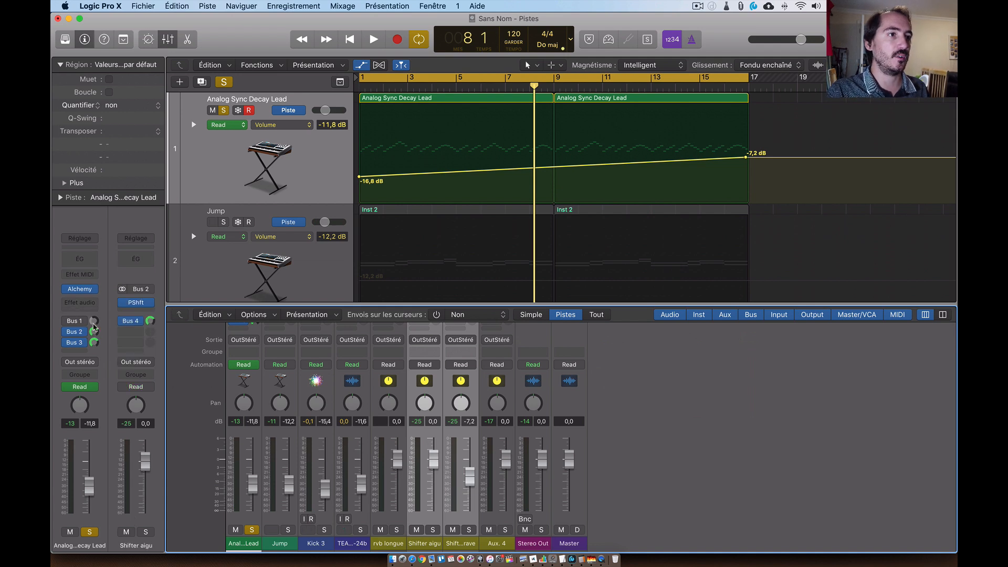
right_click(97, 332)
left_click(80, 333)
right_click(81, 334)
left_click(73, 334)
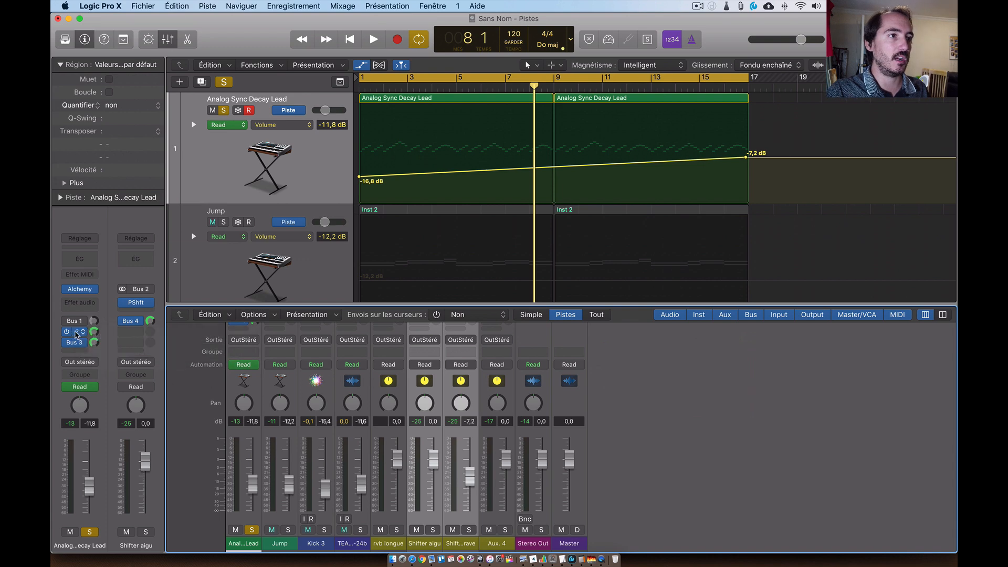
left_click(73, 333)
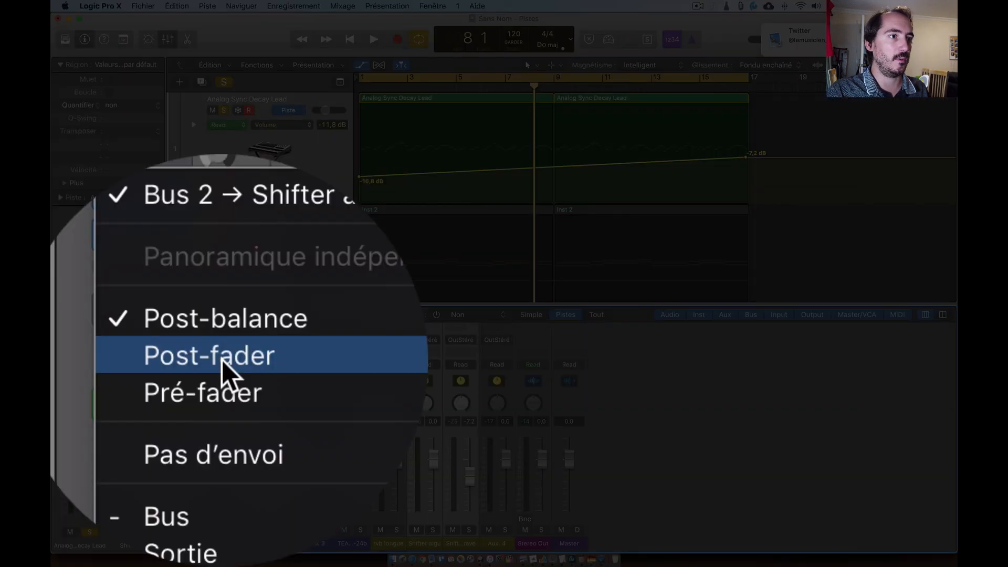
left_click(216, 362)
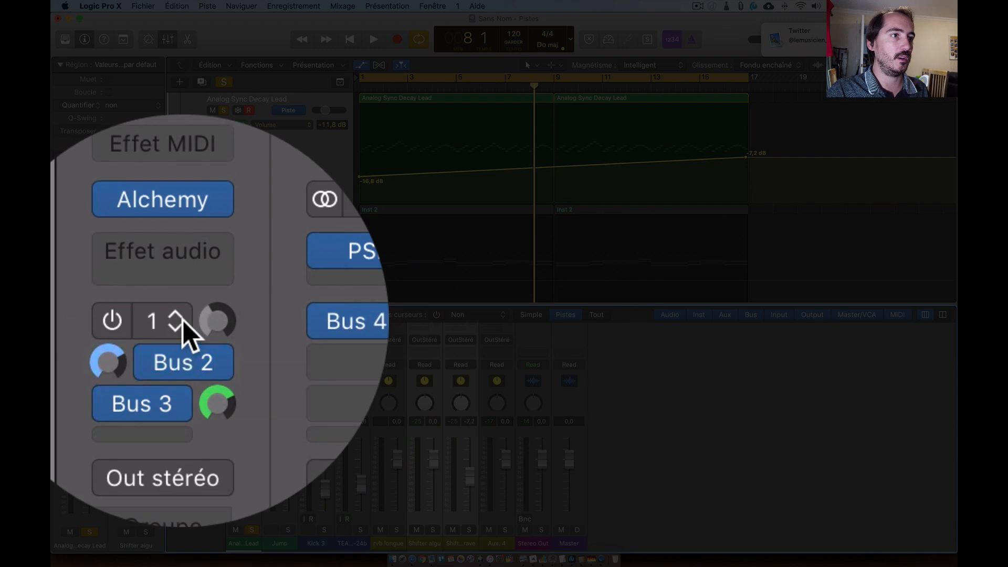
Step: Set the Bus 3 and Bus 1 sends of the Analog Sync Decay Lead track to Pré-fader and switch the Bus 1 send on
left_click(174, 346)
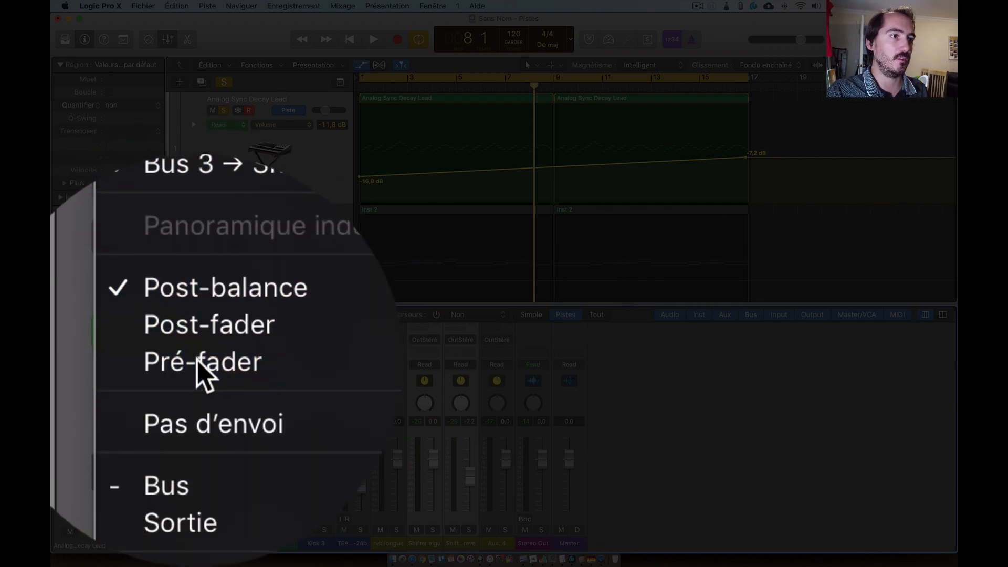
left_click(203, 367)
left_click(173, 331)
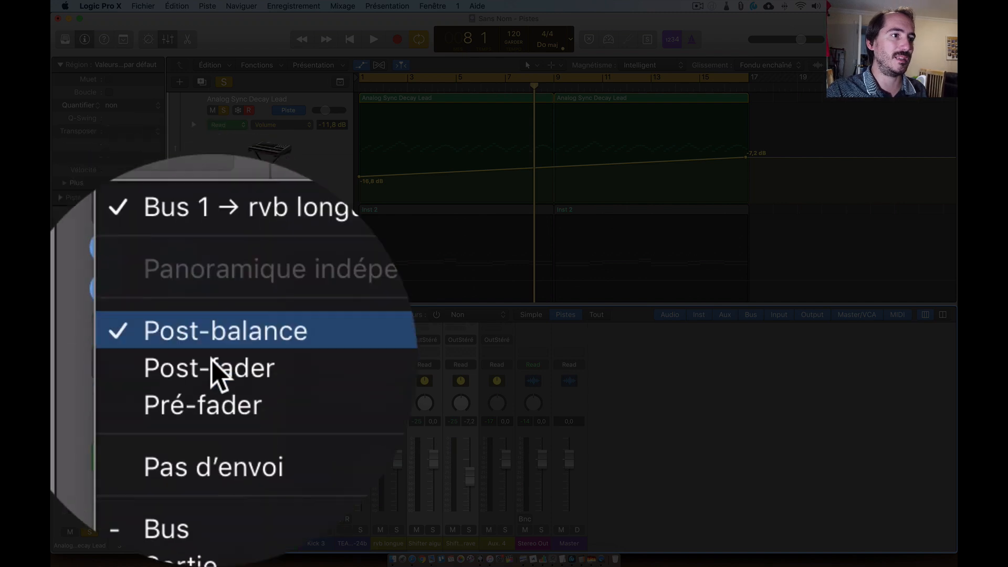
left_click(225, 372)
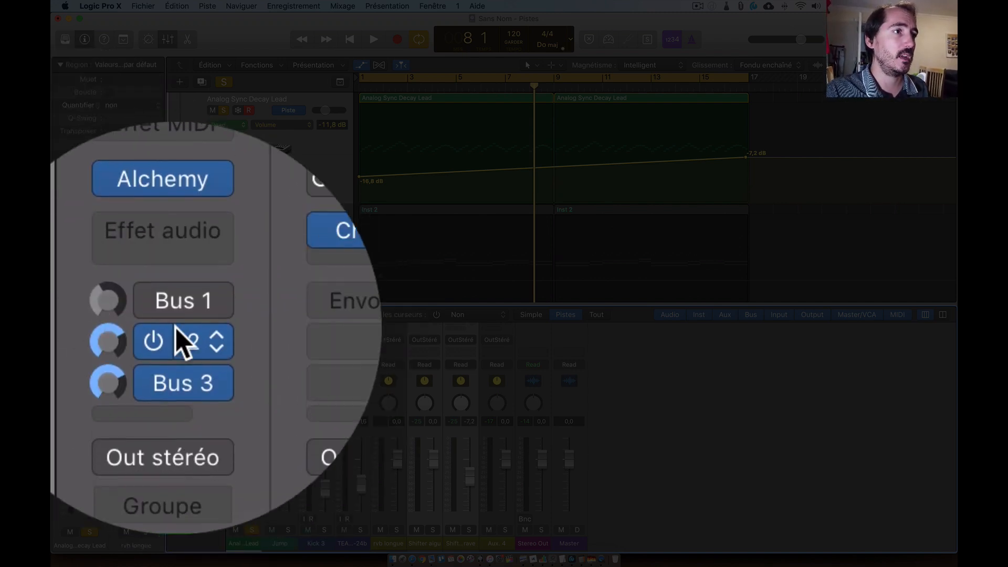
left_click(153, 322)
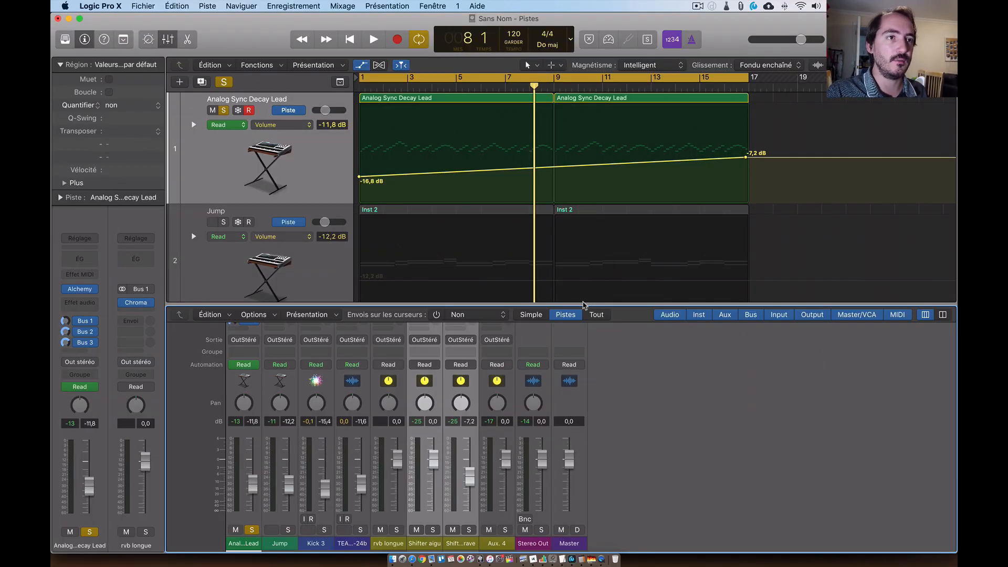
Step: Play the song from the start and turn the lead's Bus 1 reverb send down to -30.0 dB
key("Return")
key("space")
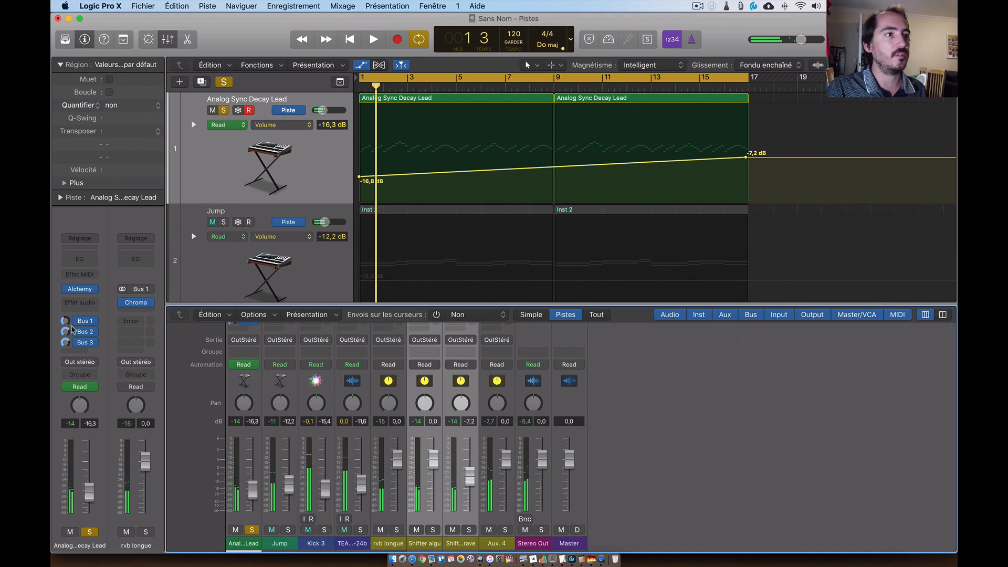
left_click_drag(69, 332, 64, 361)
key("space")
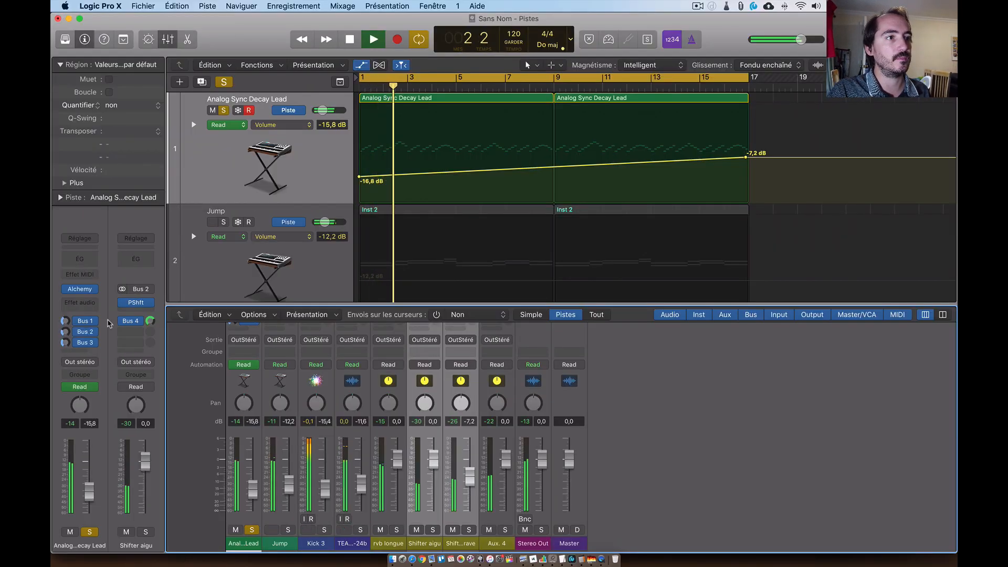
left_click_drag(65, 322, 74, 375)
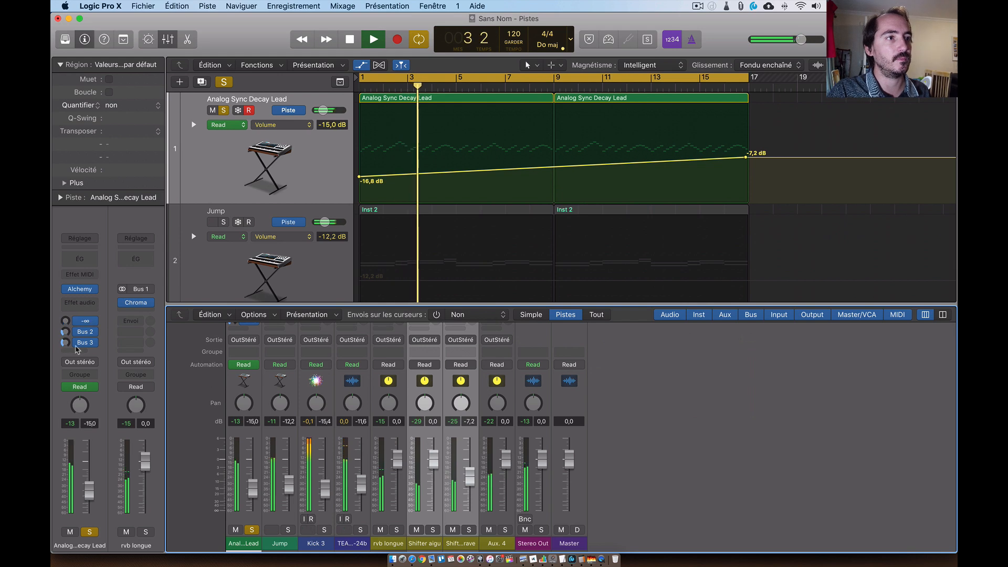
left_click_drag(66, 321, 67, 307)
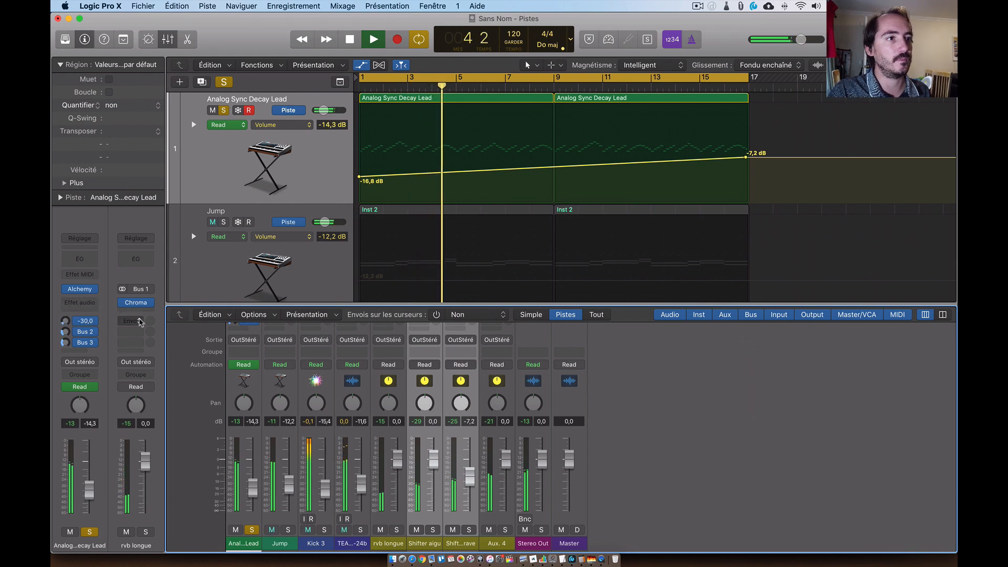
Step: Adjust the lead's Bus 2 and Bus 3 sends by ear, with Bus 3 at -9.2 dB, and lower the Shifter aigu channel to -4.9 dB
left_click(65, 333)
left_click_drag(65, 339, 66, 331)
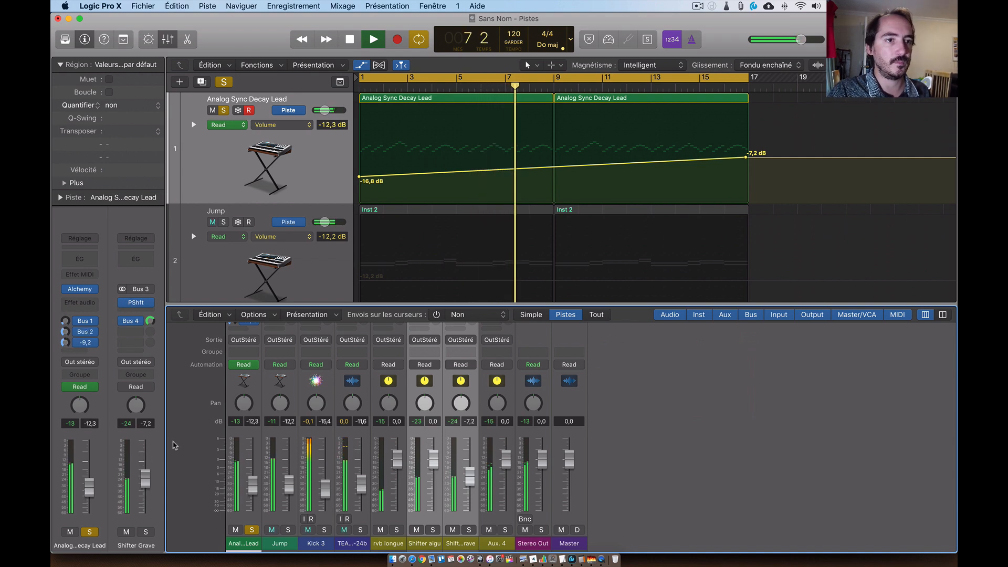
key("space")
left_click_drag(434, 460, 433, 470)
Step: Expand the automation lanes of the Analog Sync Decay Lead track
left_click(239, 201)
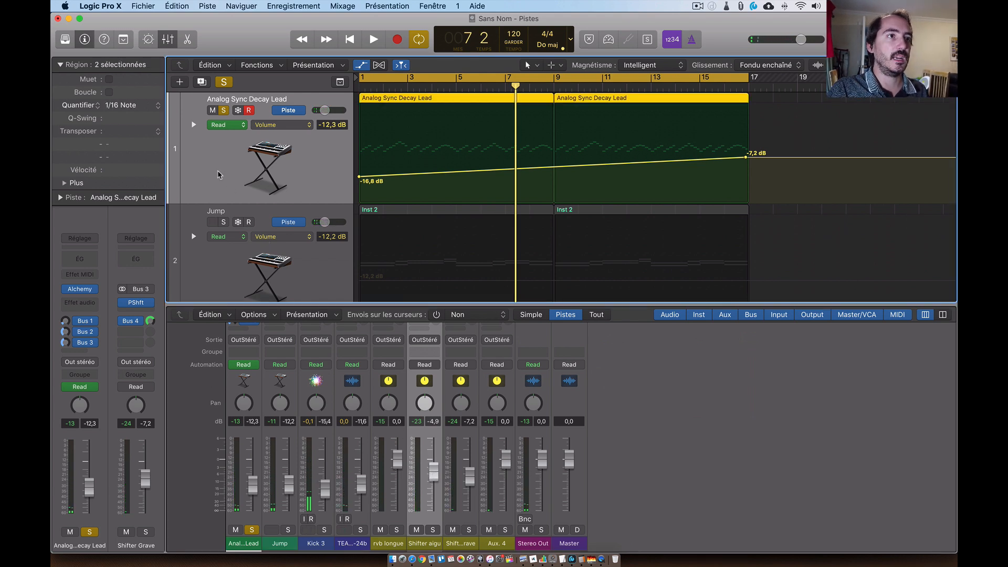
left_click(195, 125)
scroll(241, 246, "down", 3)
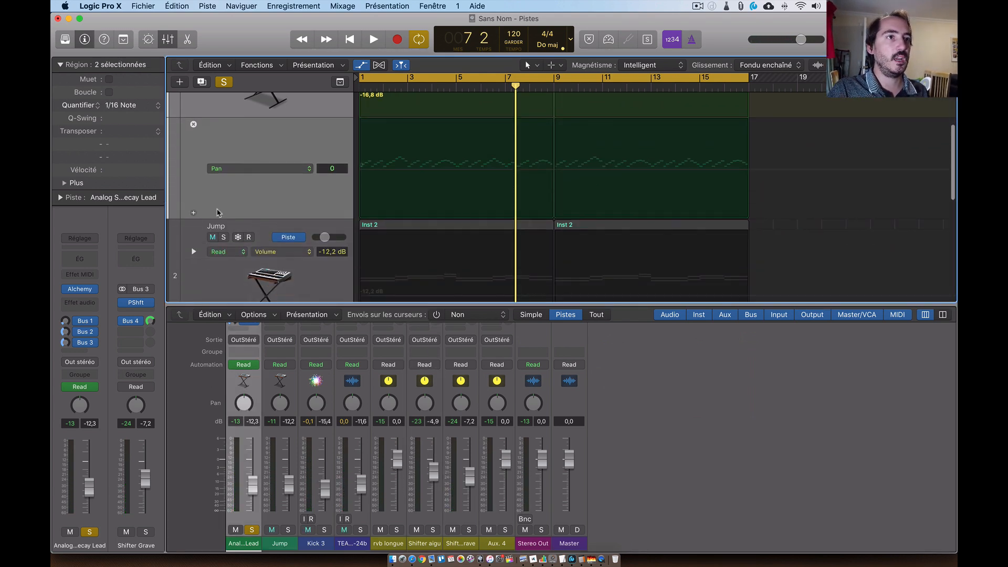
left_click(264, 172)
left_click(248, 157)
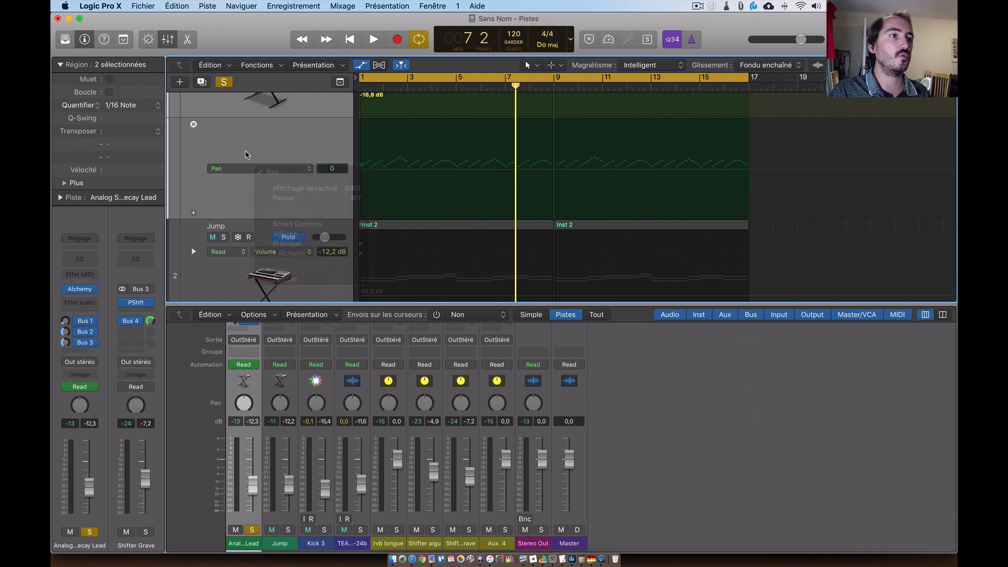
Step: Set the lead track's automation mode to Latch and bring its Bus 2 and Bus 3 sends down to -∞ at the song start
left_click(94, 388)
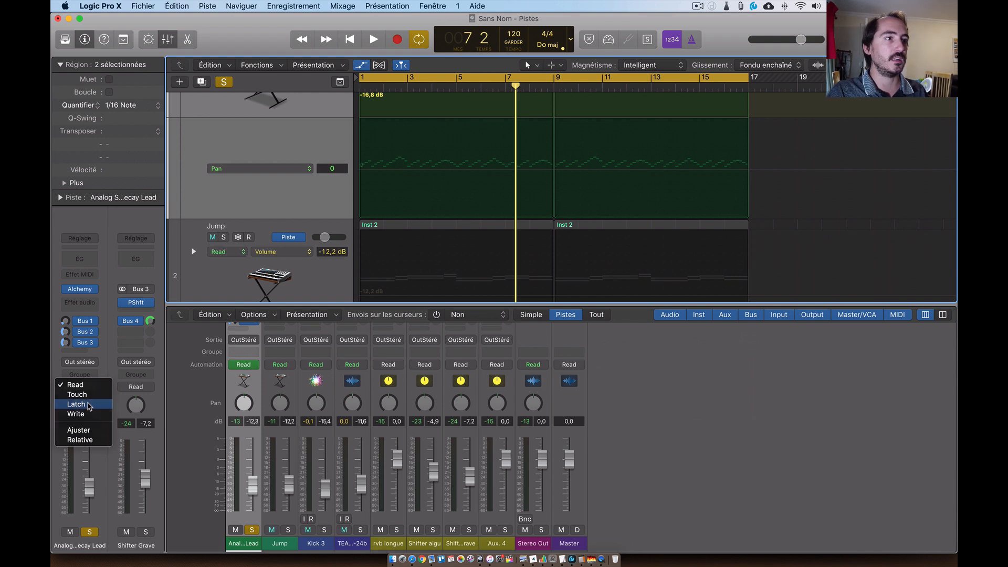
left_click(76, 405)
key("space")
key("Return")
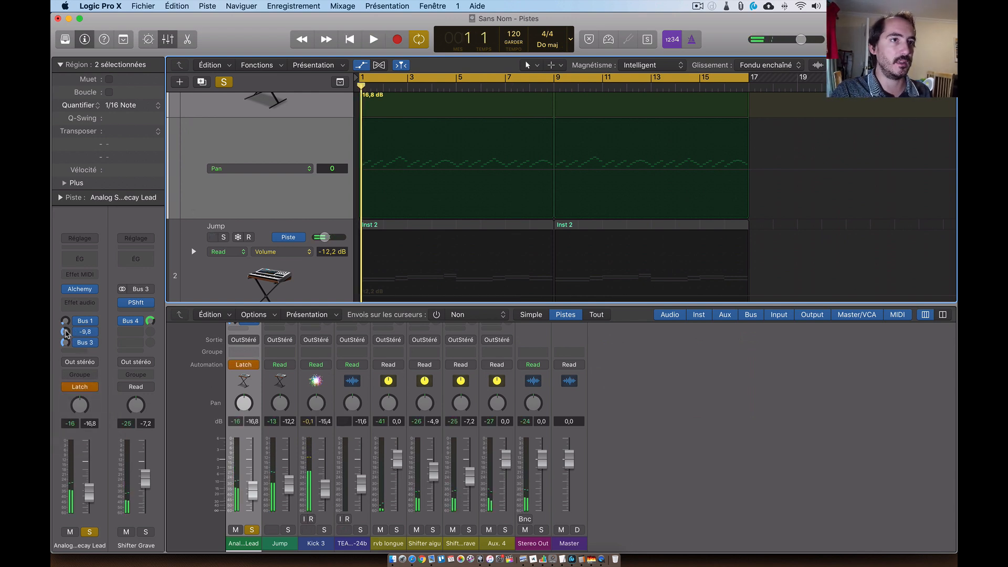
left_click_drag(66, 334, 53, 566)
left_click_drag(67, 344, 78, 435)
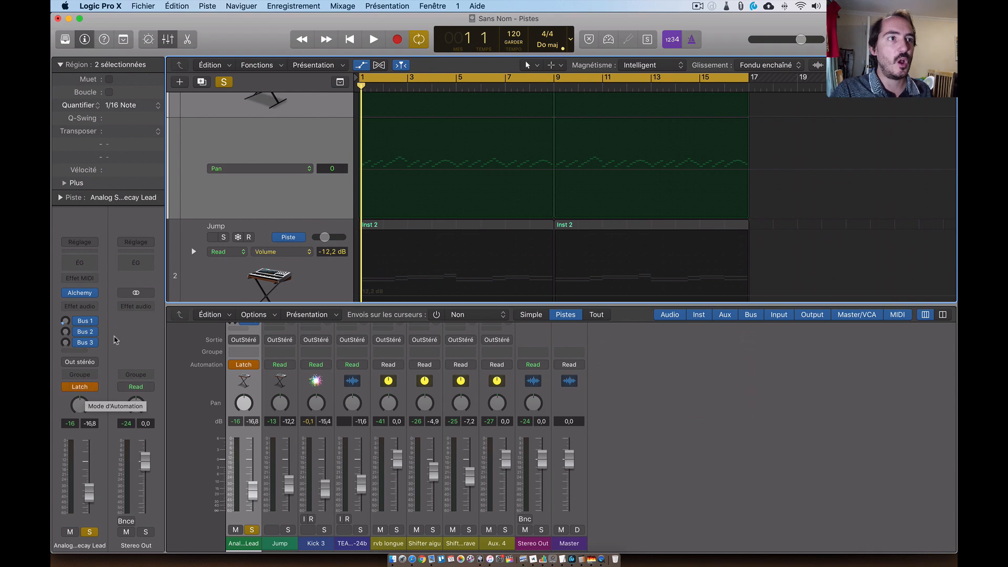
Step: Switch the lead's Pan automation lane to the absolute level of Send 2 → Shifter aigu
left_click(251, 168)
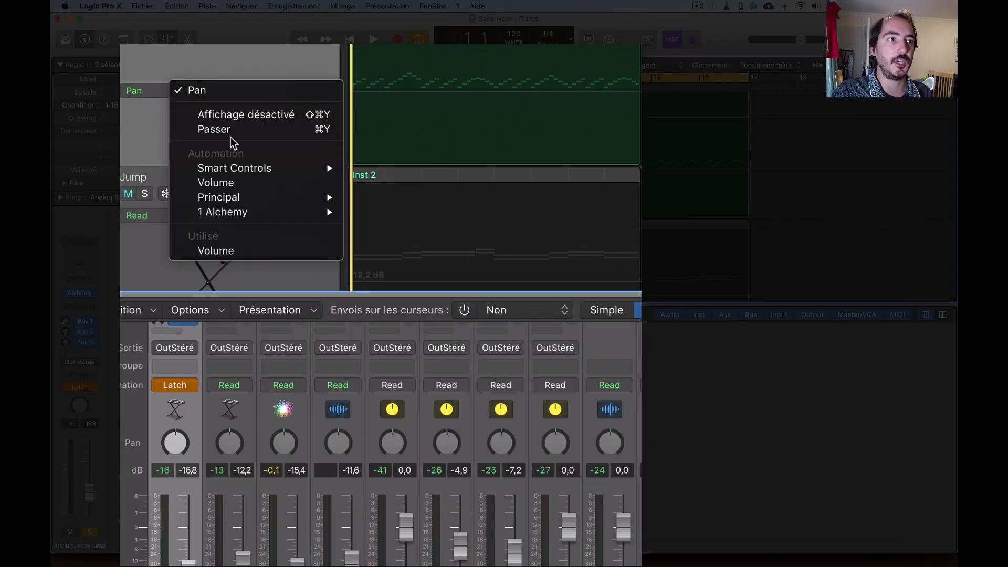
mouse_move(301, 247)
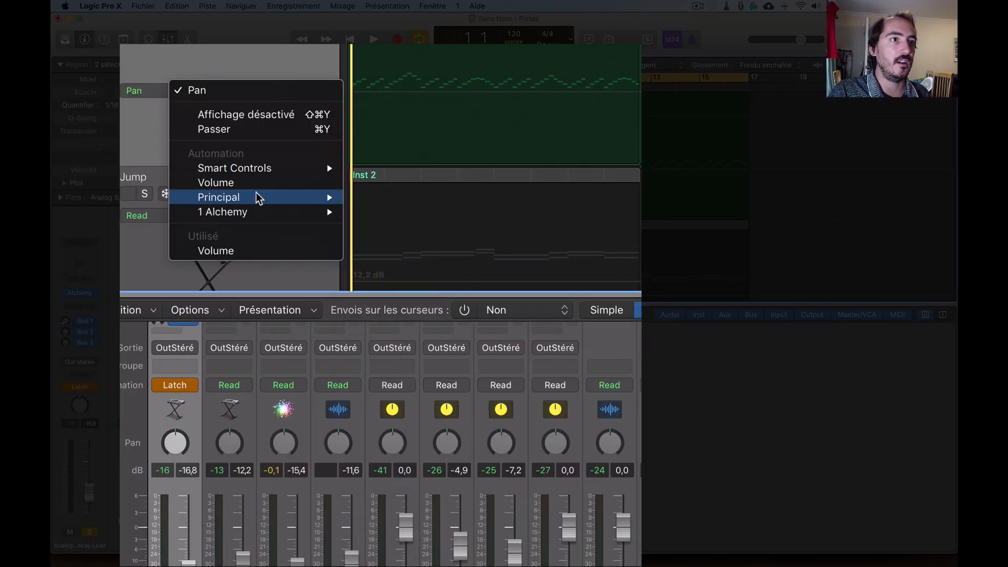
mouse_move(260, 200)
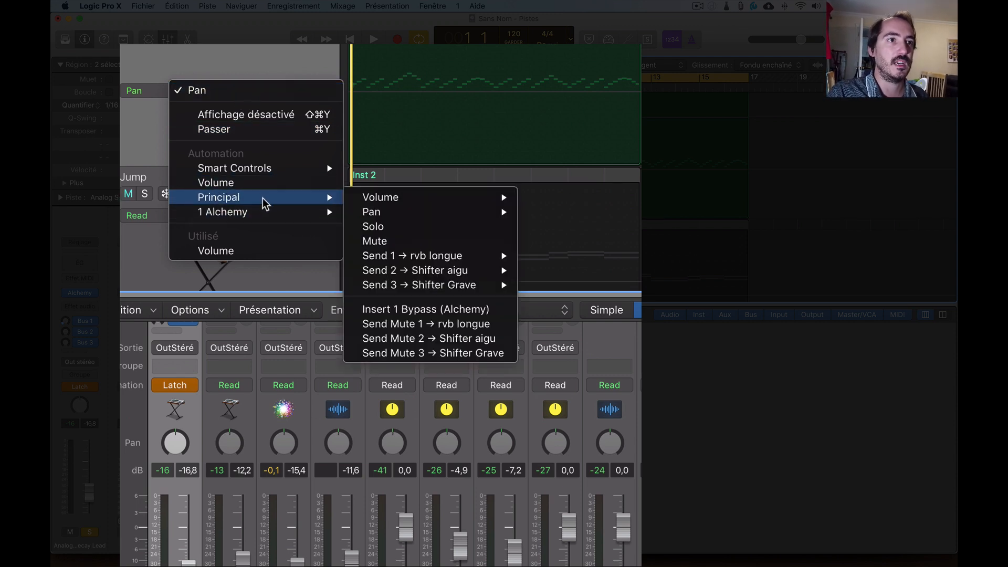
mouse_move(418, 273)
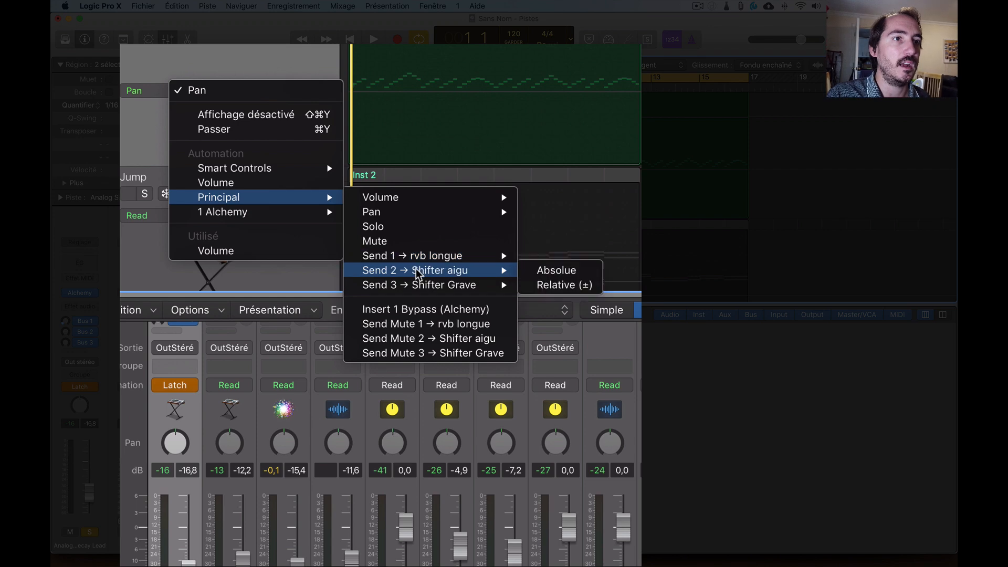
left_click(554, 271)
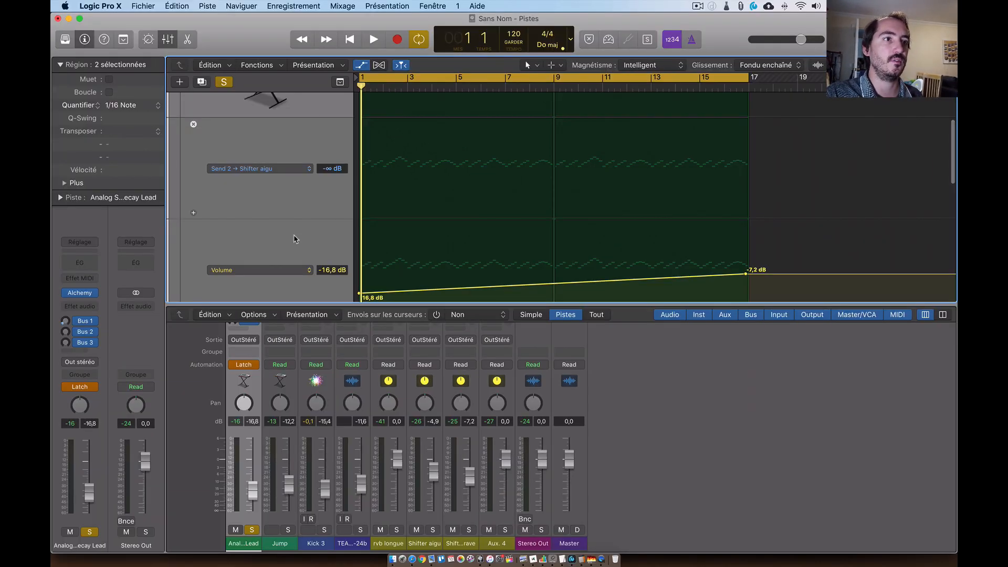
left_click(217, 244)
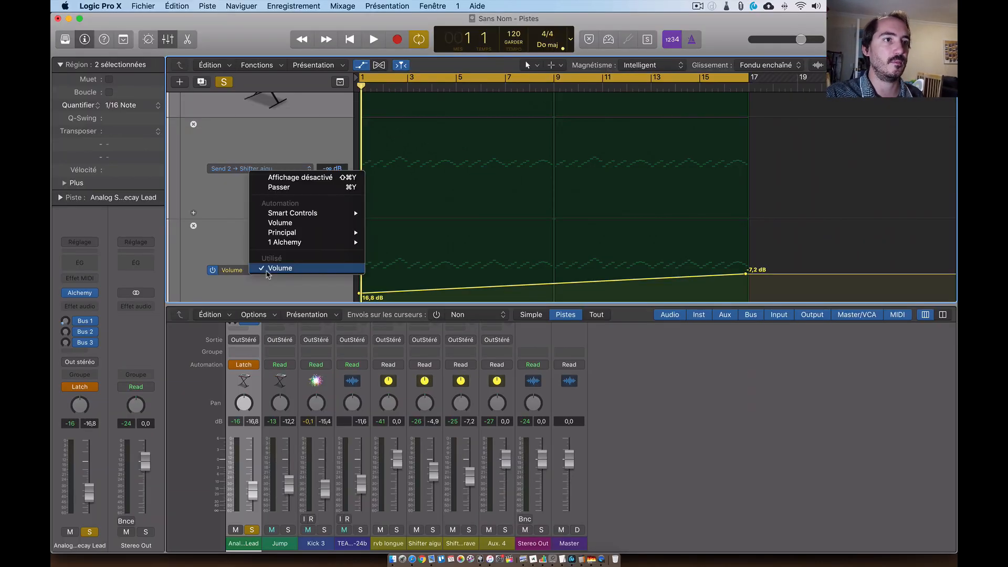
left_click(145, 185)
left_click(82, 387)
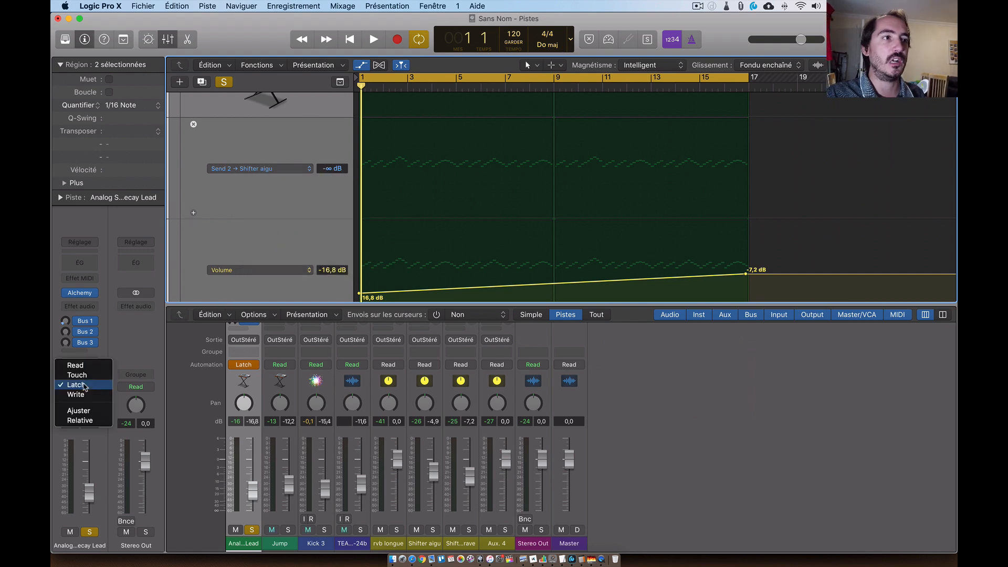
left_click(84, 388)
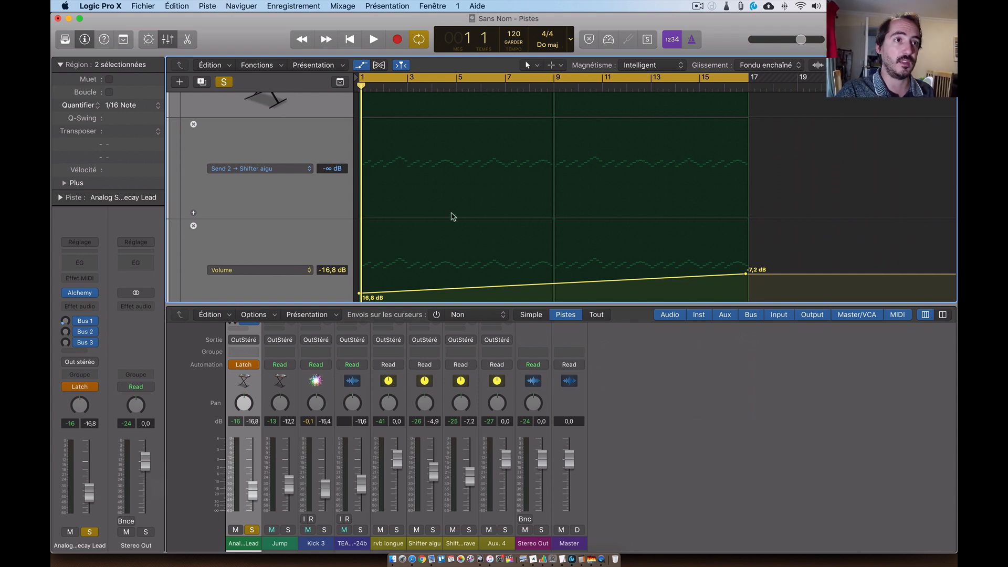
Step: Enlarge the tracks area and record Latch automation over the first two bars, raising Send 2 to -22.5 dB and Send 3 to -20.0 dB
left_click_drag(406, 303, 407, 373)
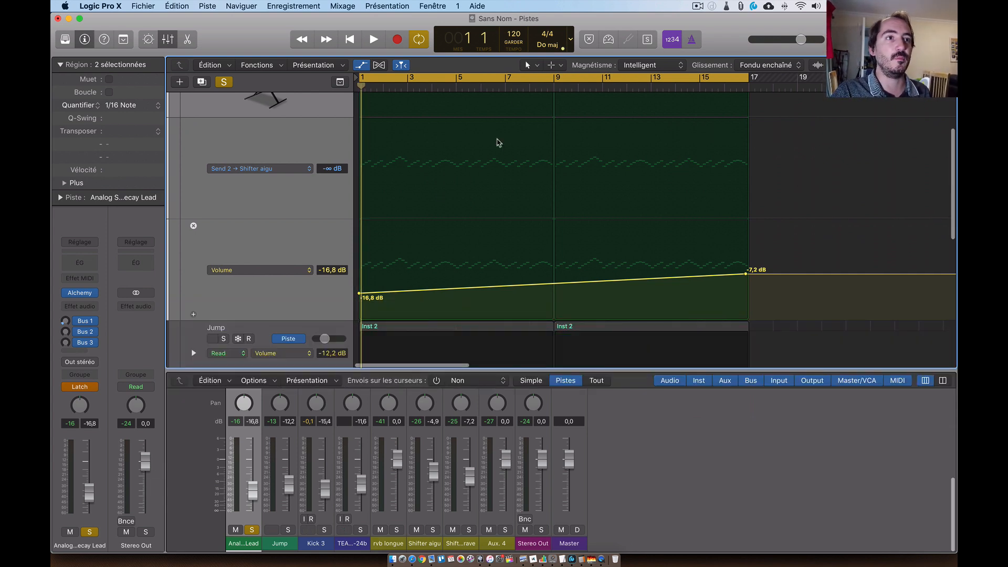
scroll(401, 228, "up", 2)
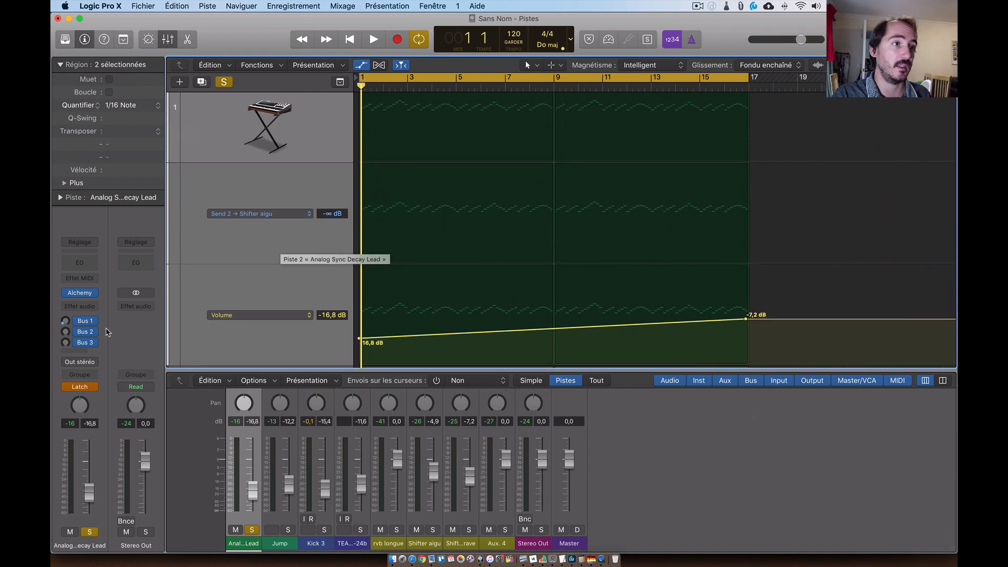
key("space")
mouse_move(66, 332)
left_mouse_down()
mouse_move(67, 311)
mouse_move(67, 342)
mouse_move(68, 321)
left_mouse_up()
key("space")
scroll(397, 158, "up", 2)
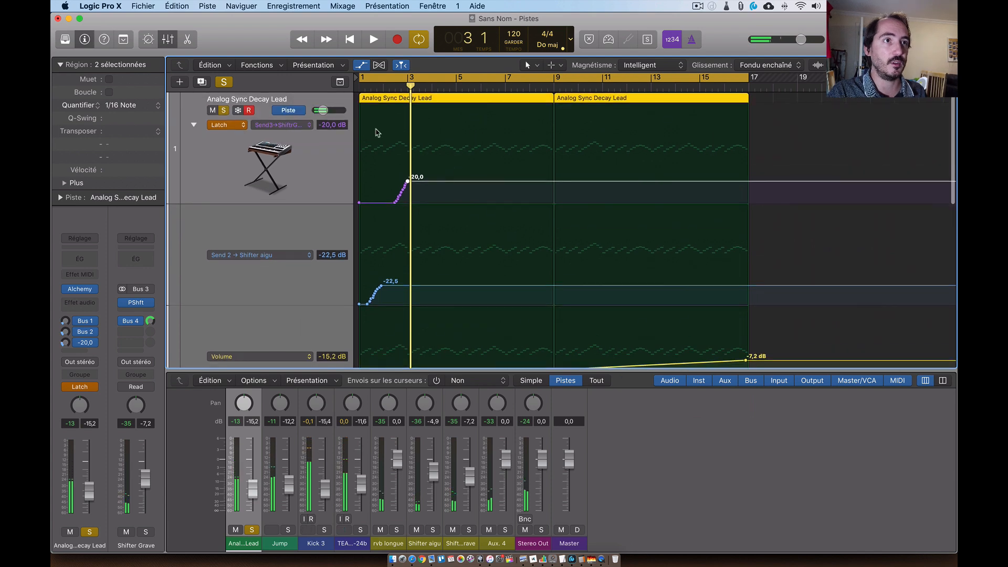
Step: Return the lead to Read and shape Send 3 as a rise from -∞ at bar 1 through -20.0 dB near bar 7.5 to -10.0 dB at bar 17
left_click(227, 124)
left_click(560, 119)
left_click(751, 184)
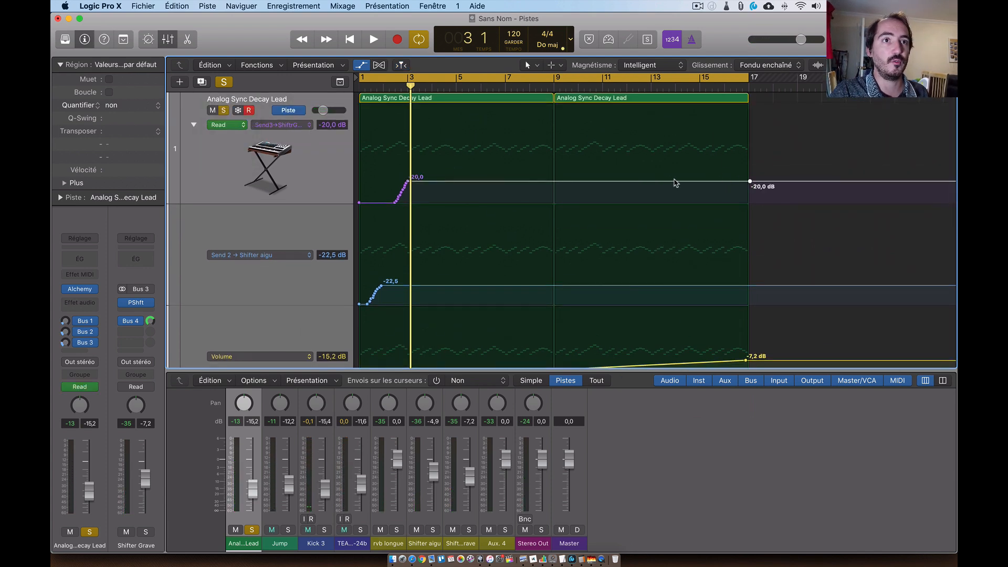
left_click(520, 180)
mouse_move(359, 202)
left_mouse_down()
mouse_move(359, 182)
mouse_move(360, 202)
left_mouse_up()
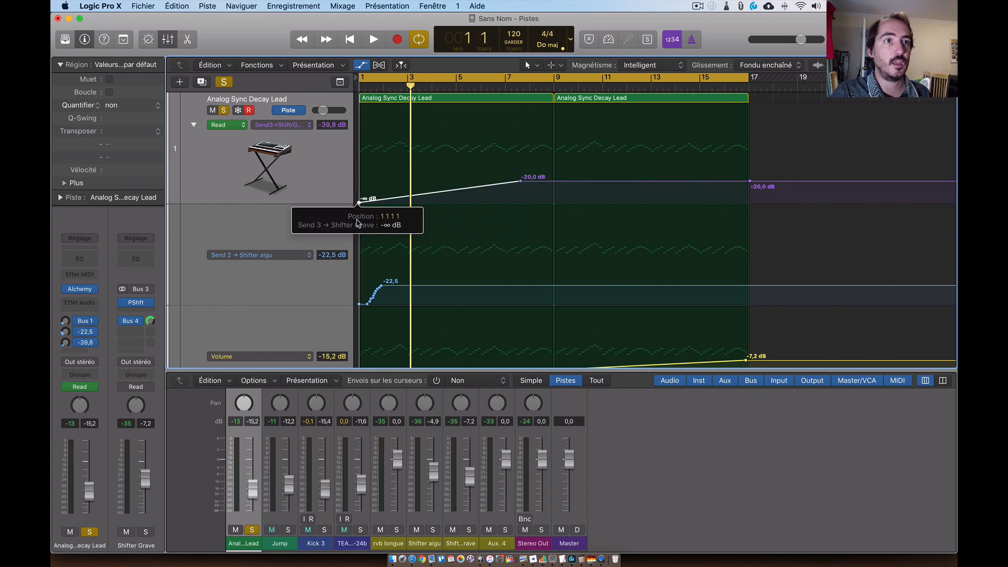
left_click_drag(750, 185, 750, 167)
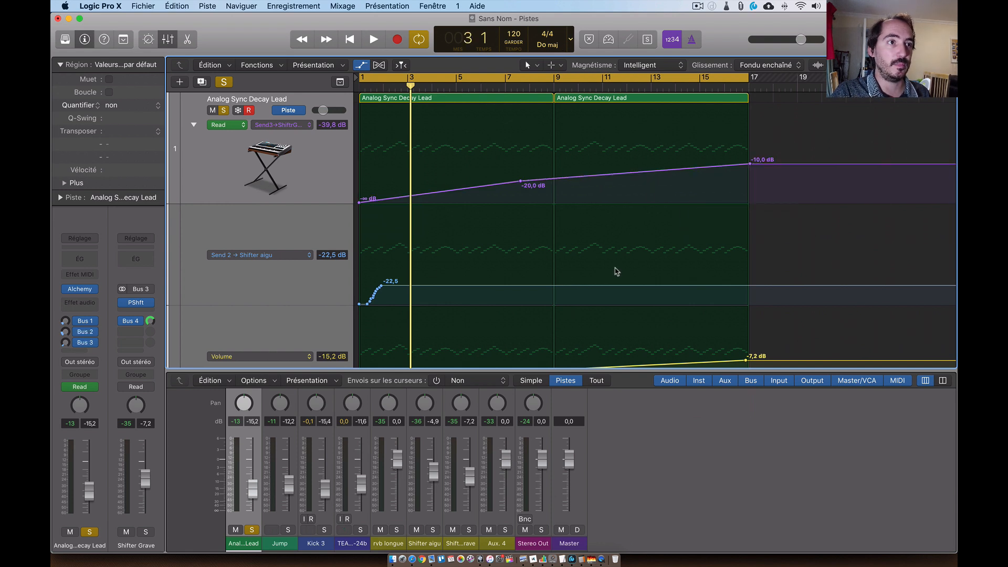
Step: Shape Send 2 as one ramp from -∞ at bar 1 to -5.8 dB near bar 16, and lower the Send 3 curve to -29.2 and -19.2 dB
left_click(750, 287)
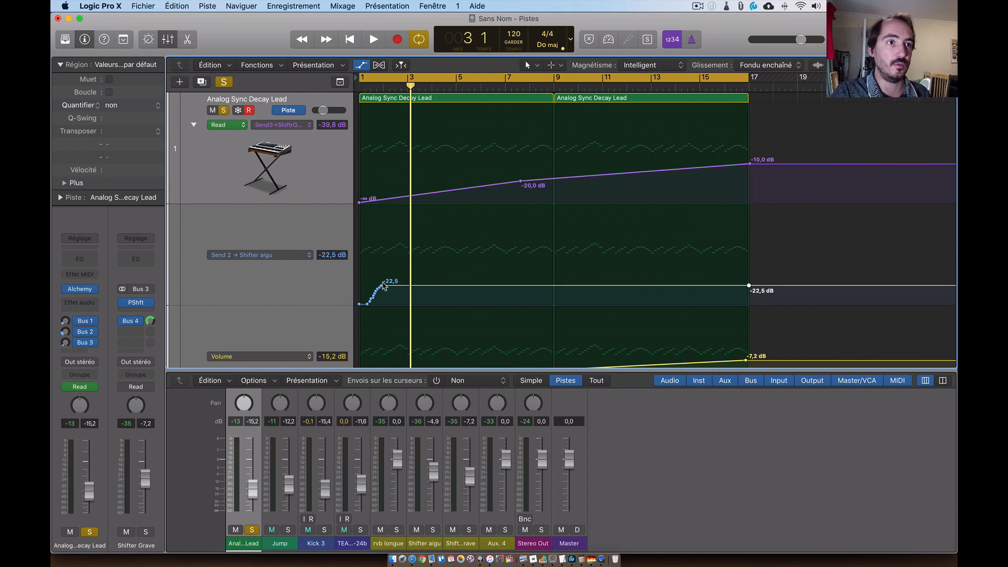
left_click_drag(359, 287, 356, 323)
left_click_drag(739, 283, 737, 256)
left_click_drag(715, 168, 712, 185)
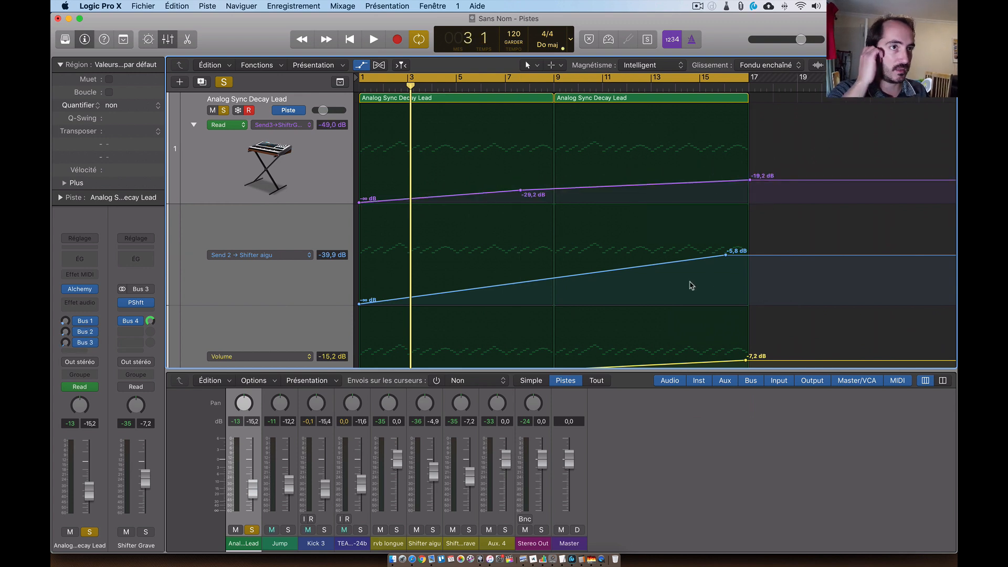
Step: Unsolo the lead during playback and move the curve endpoints earlier: Send 2 to -8.0 dB near bar 15, Send 3 at -19.2 dB near bar 16
key("space")
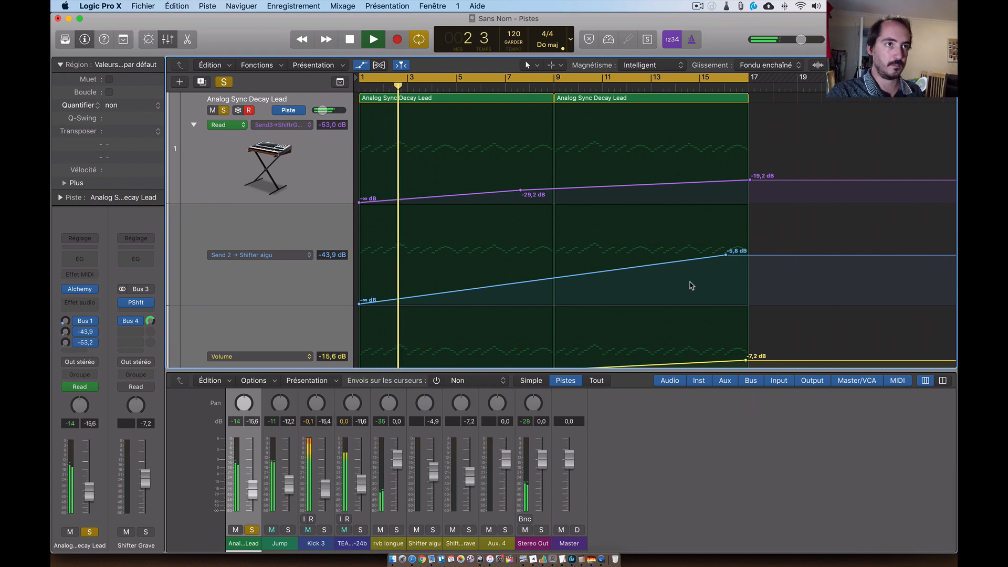
key("s")
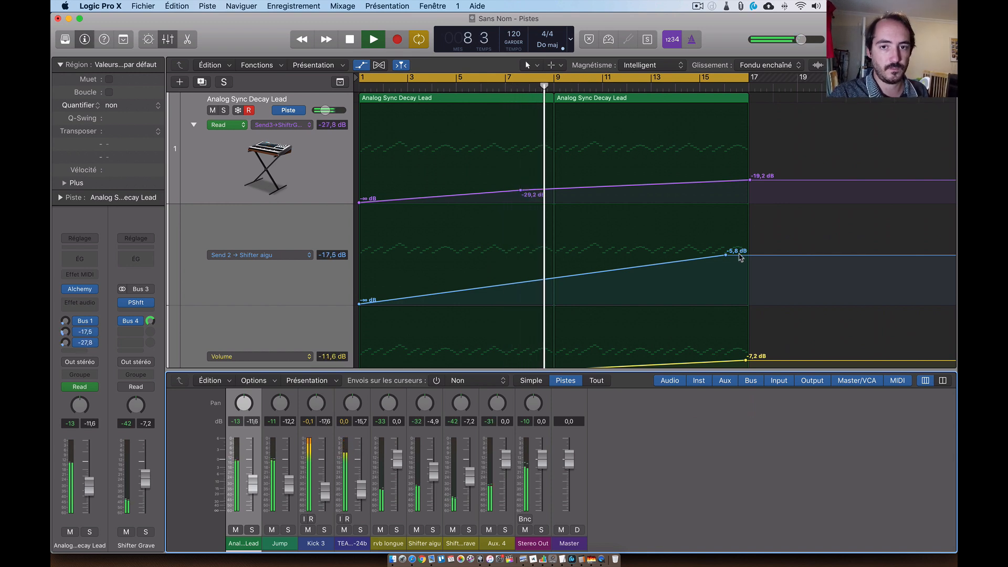
left_click_drag(739, 254, 707, 256)
left_click_drag(760, 181, 732, 183)
left_click_drag(712, 256, 711, 261)
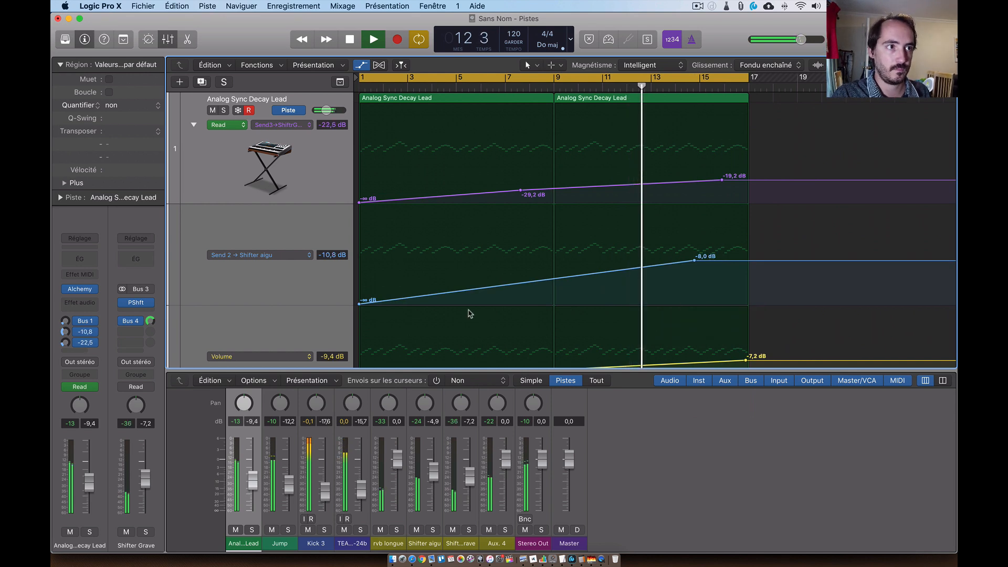
key("space")
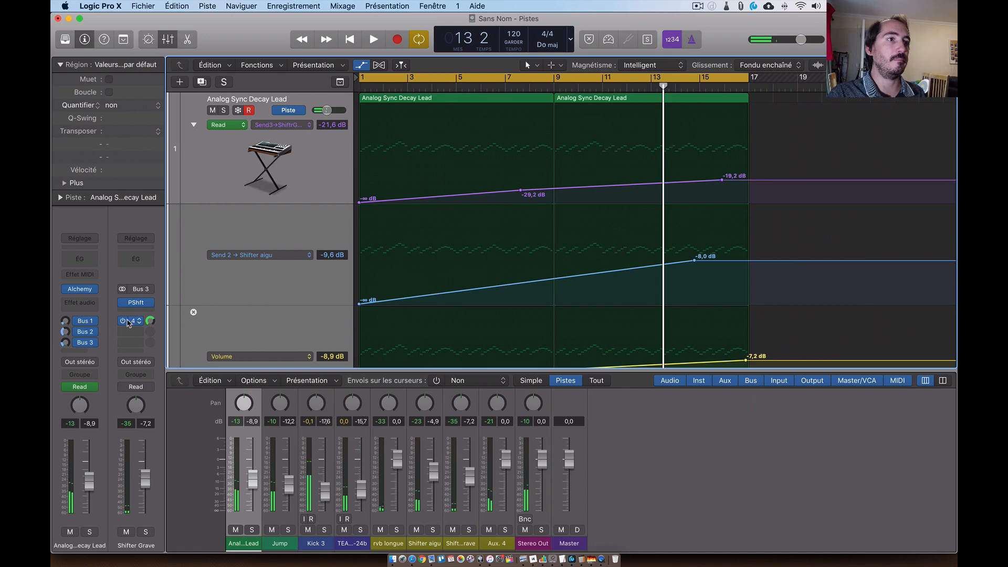
Step: Select the Shifter Grave and Shifter aigu channels together and bring their Bus 4 sends all the way down
scroll(499, 476, "up", 5)
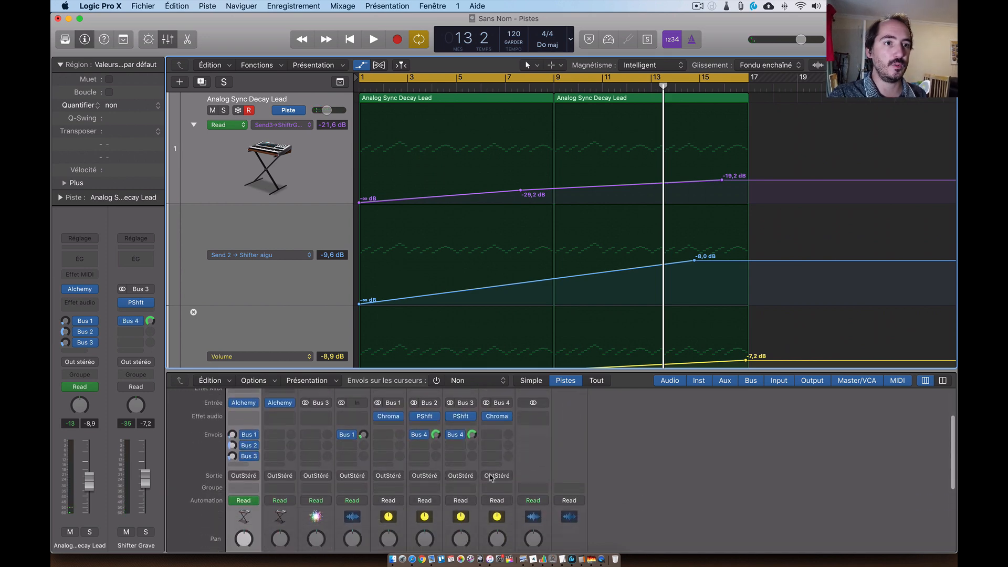
left_click(477, 534)
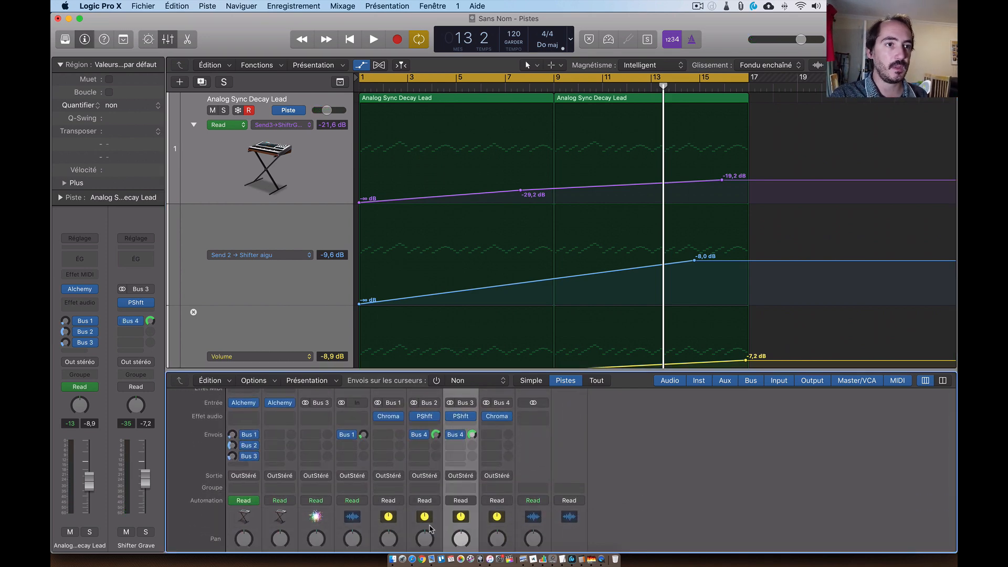
left_click(430, 528)
mouse_move(437, 417)
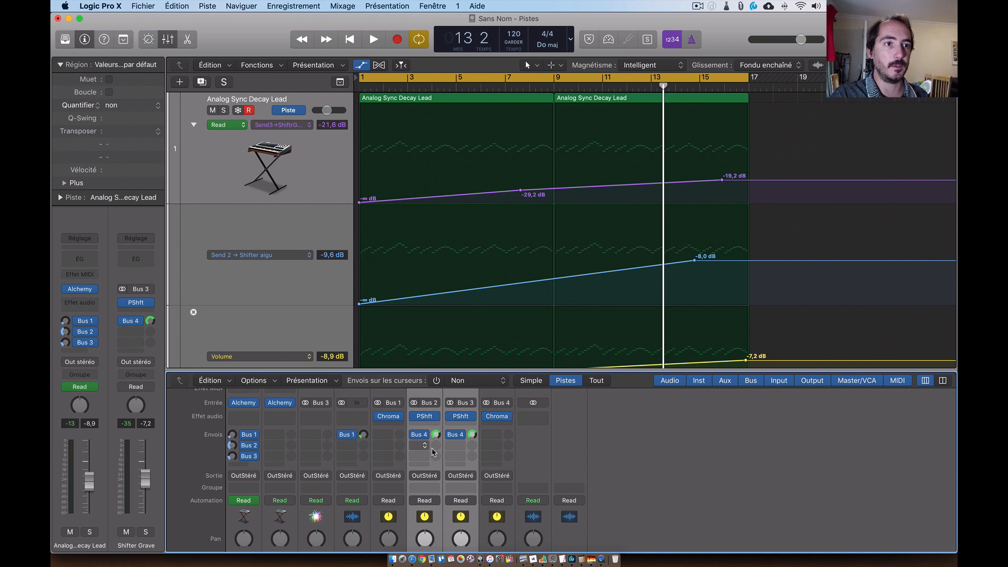
left_click(435, 432)
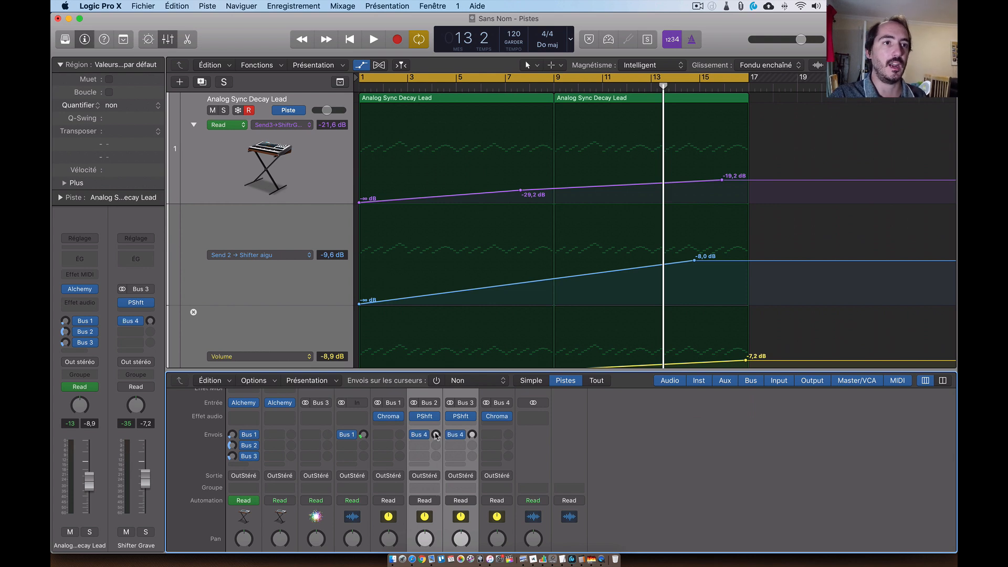
Step: Set both shifter channels to Latch automation and bring their tracks into view in the arrangement
left_click(439, 503)
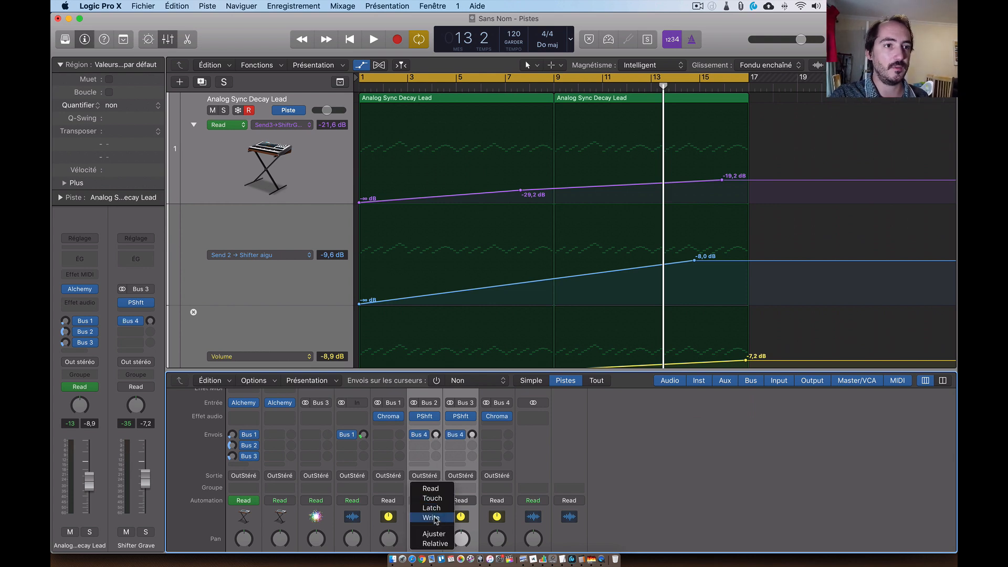
left_click(436, 517)
left_click(467, 502)
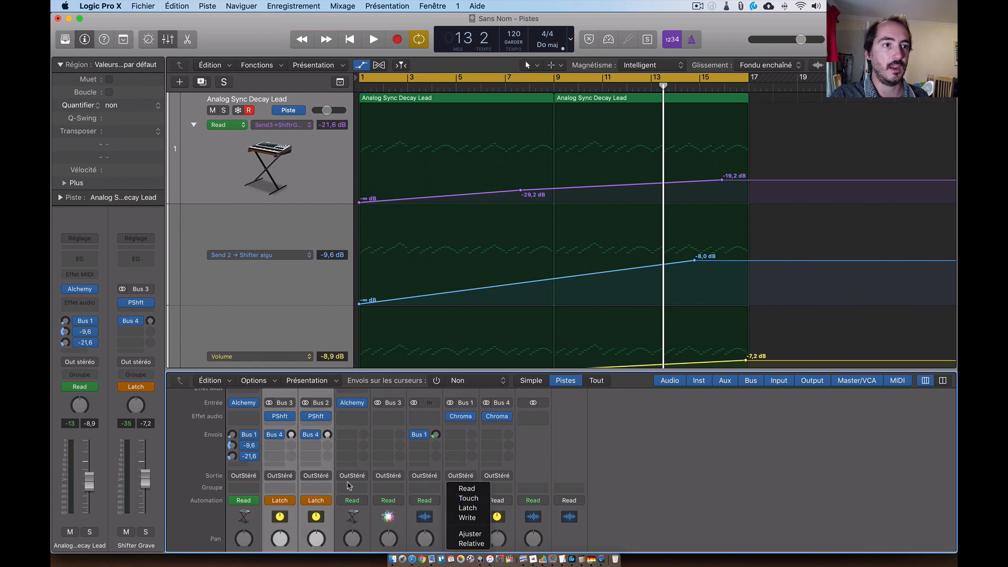
left_click(323, 490)
scroll(286, 259, "down", 10)
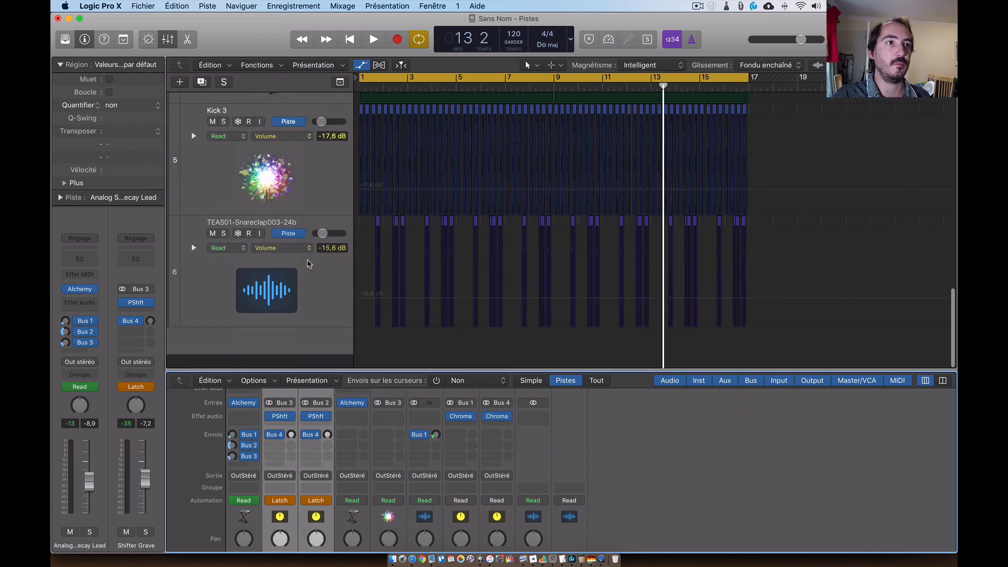
scroll(260, 226, "up", 5)
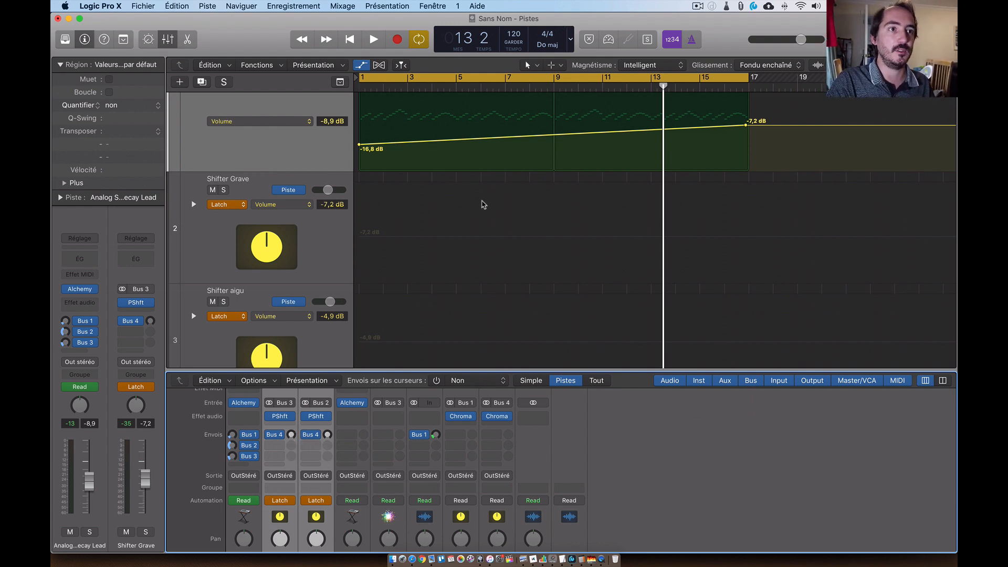
Step: Play the song and record both shifters' Bus 4 sends rising gradually from minimum to +5.3 dB near bar 16.5
key("space")
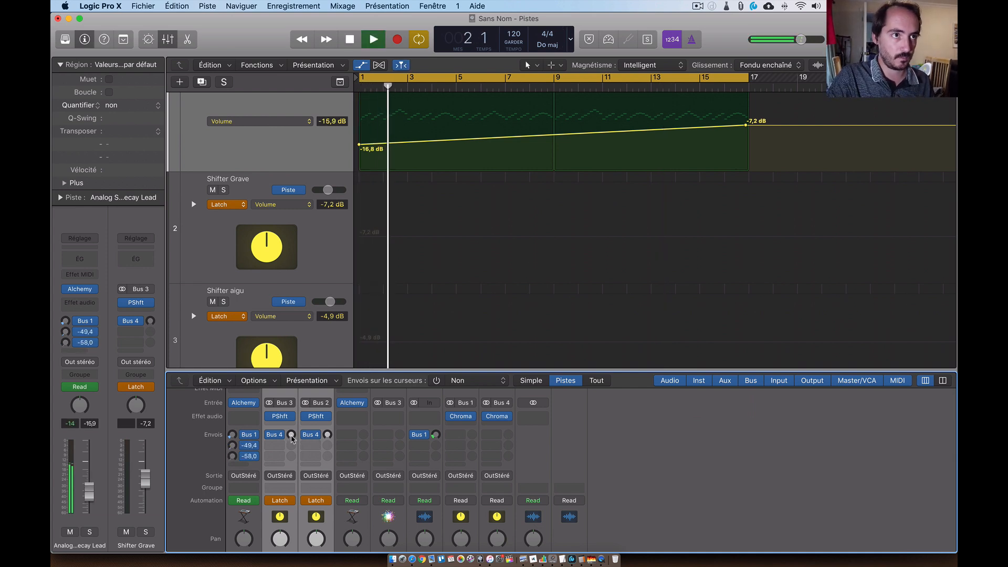
left_click(292, 438)
left_click_drag(292, 438, 275, 318)
key("space")
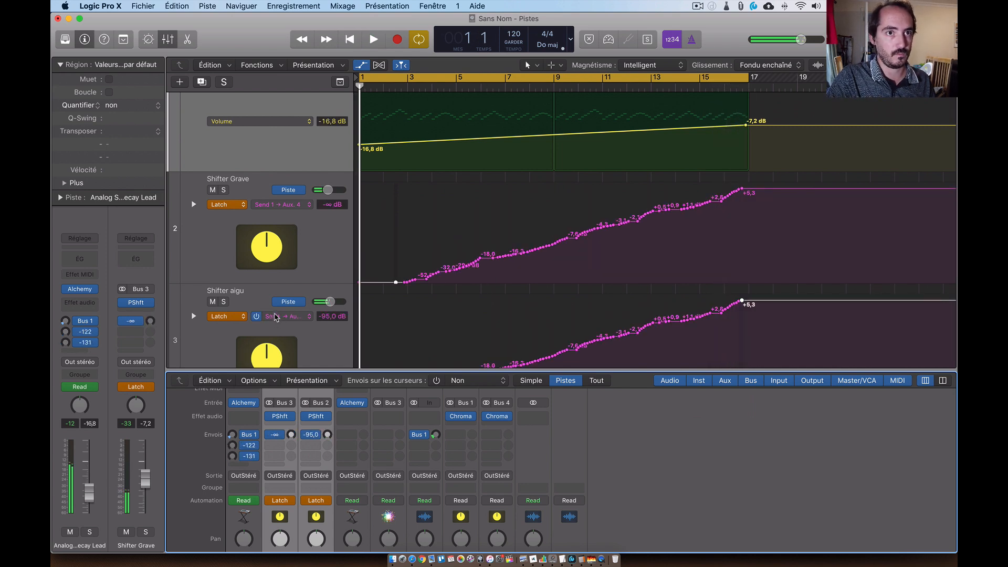
Step: Turn off cycle mode and return both shifter channels to Read automation
key("c")
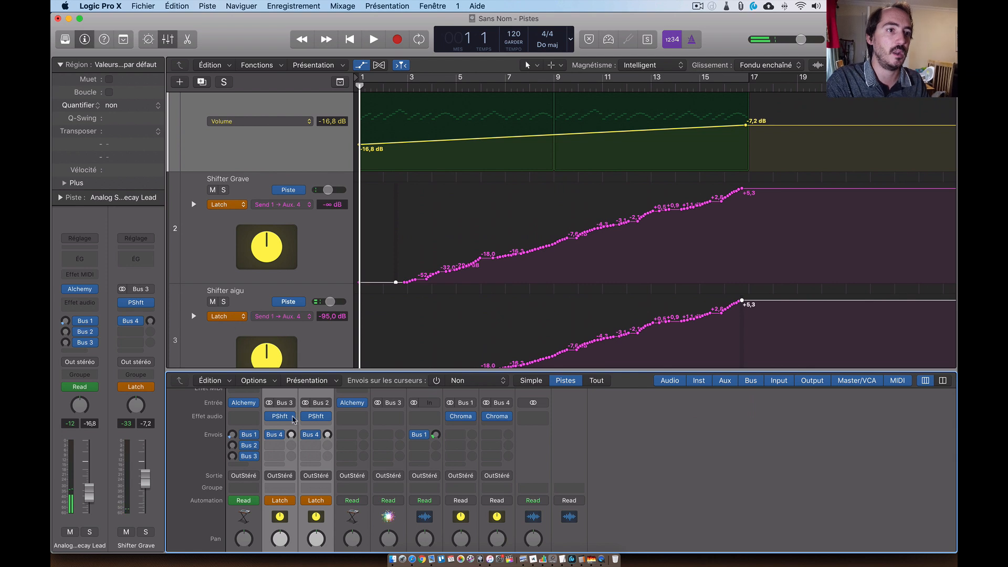
left_click(317, 503)
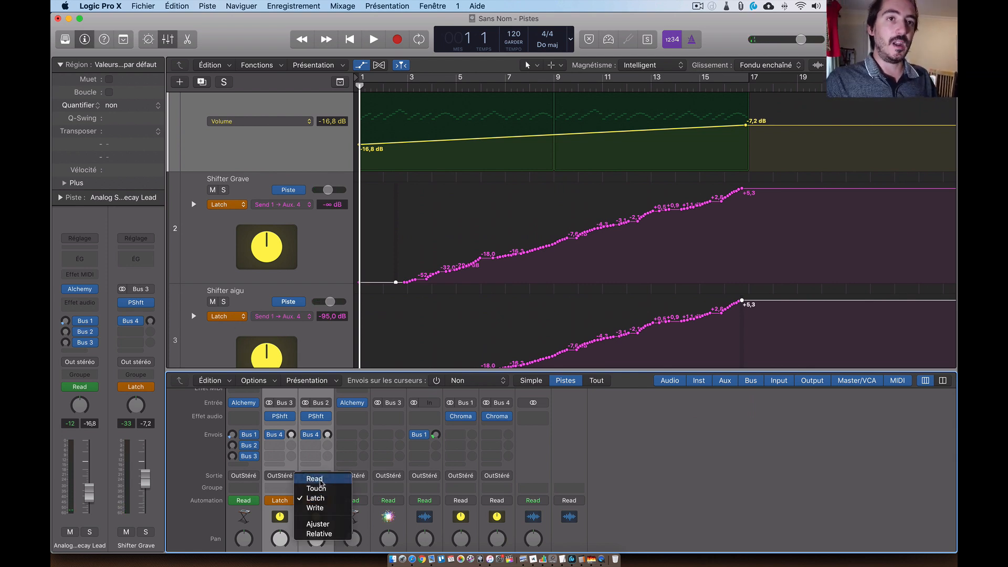
left_click(321, 483)
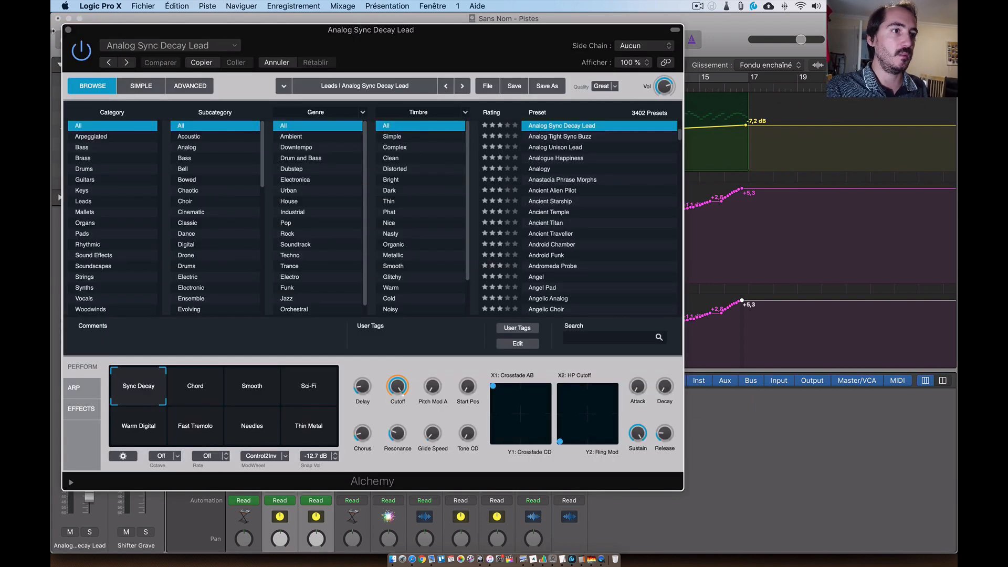
Step: Close the lead's Alchemy window, insert a Channel EQ on the lead and cut its highs at about 4850 Hz during playback
left_click(69, 30)
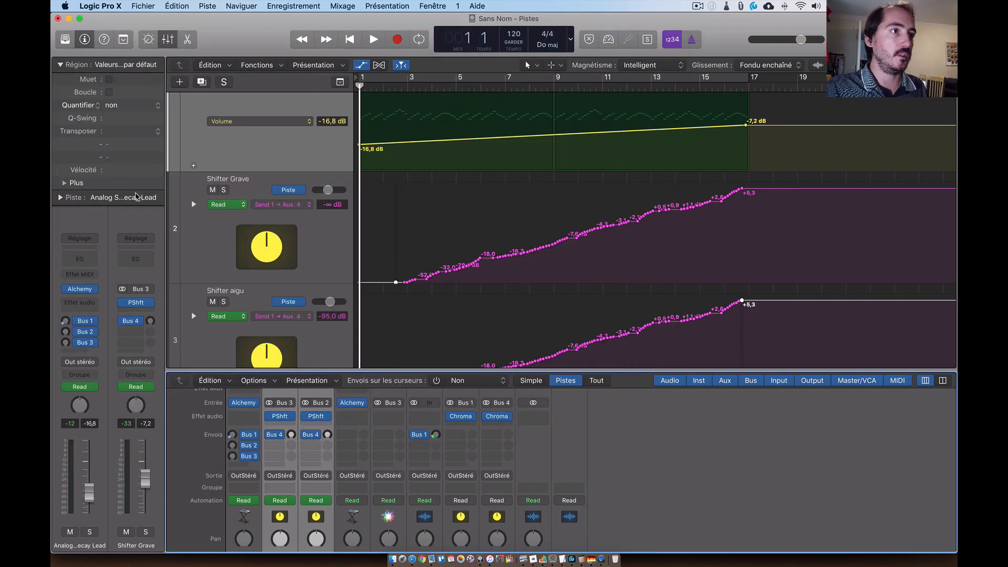
left_click(84, 259)
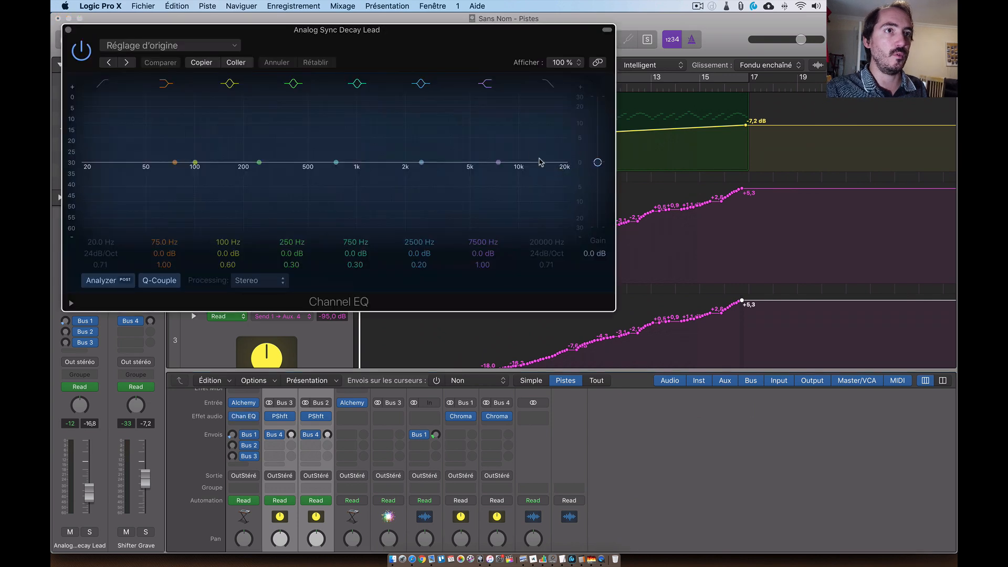
left_click(549, 83)
key("space")
mouse_move(469, 191)
left_mouse_down()
mouse_move(400, 185)
mouse_move(474, 194)
left_mouse_up()
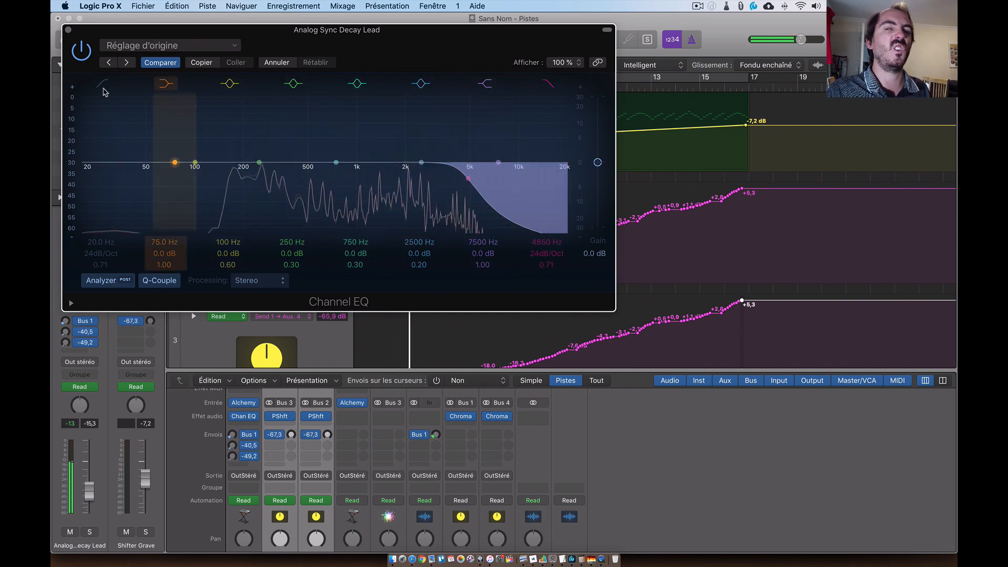
left_click(68, 30)
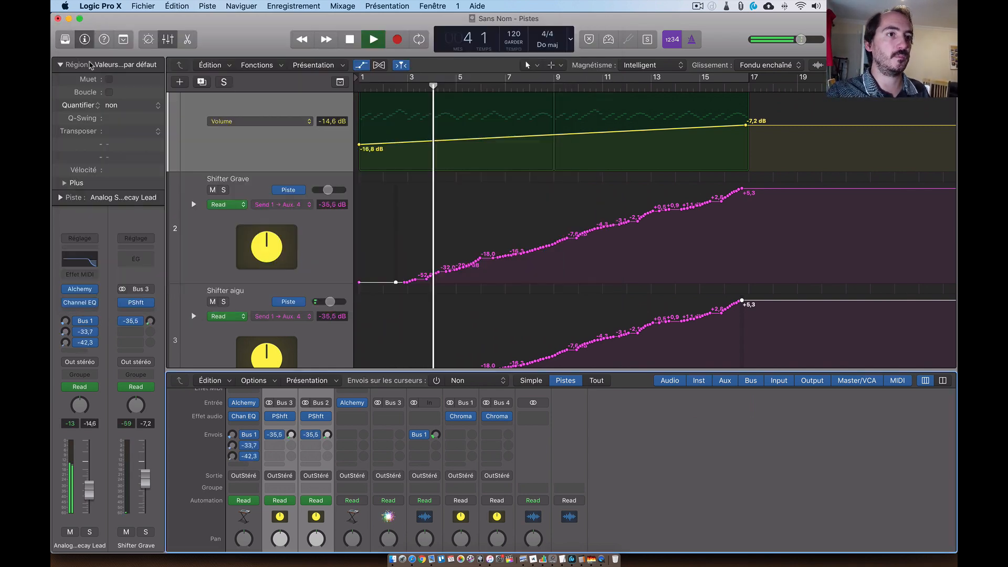
scroll(293, 256, "up", 5)
key("space")
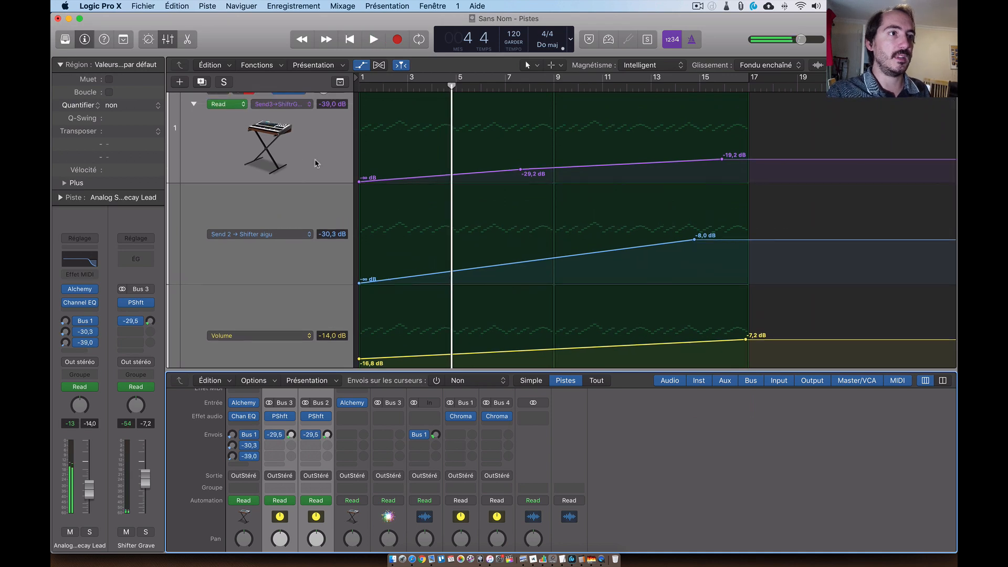
Step: Add a second send, to Bus 5, on both the Shifter Grave and Shifter aigu channels
scroll(411, 434, "down", 3)
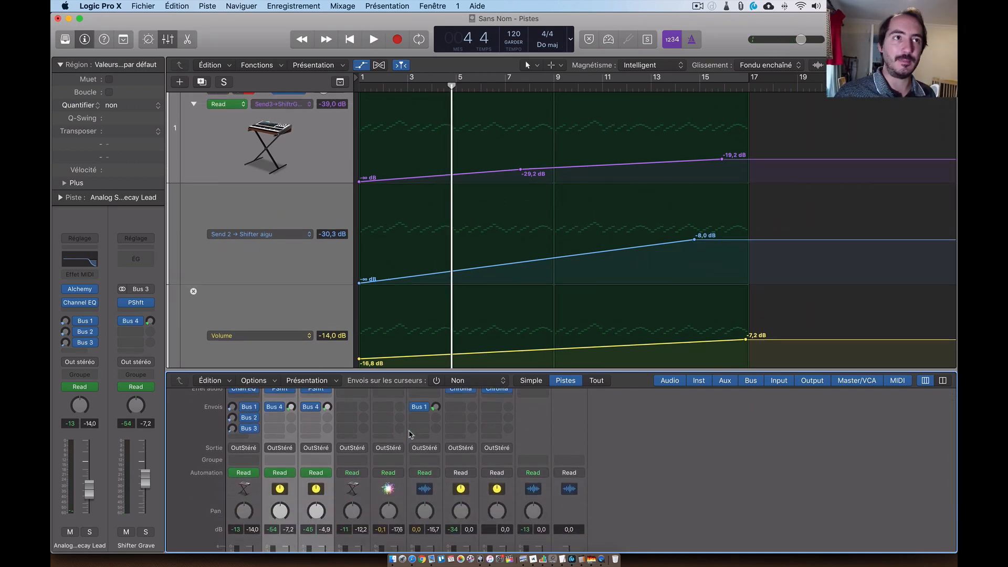
scroll(411, 452, "up", 3)
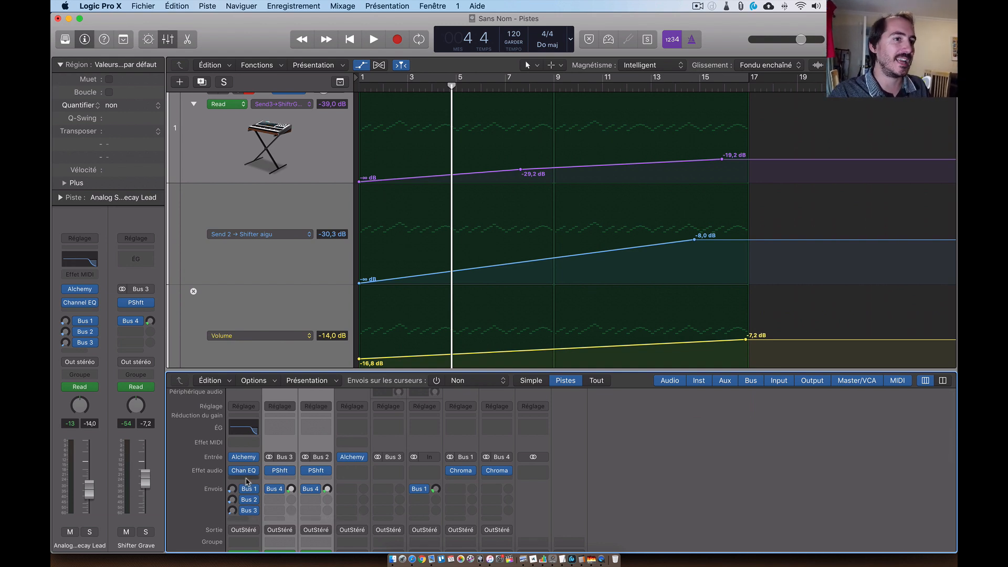
scroll(247, 480, "down", 3)
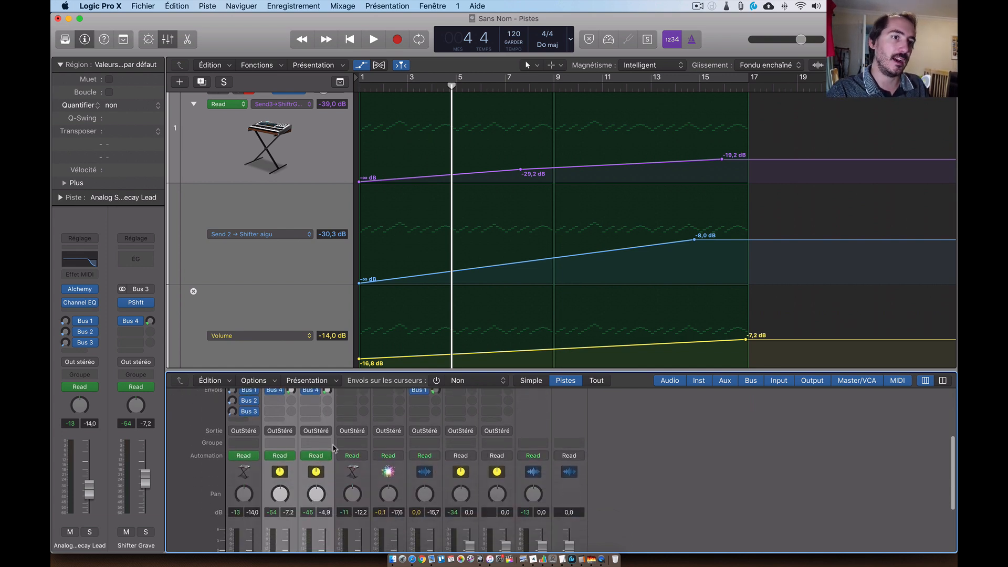
left_click(332, 450)
scroll(331, 481, "up", 3)
scroll(253, 462, "down", 3)
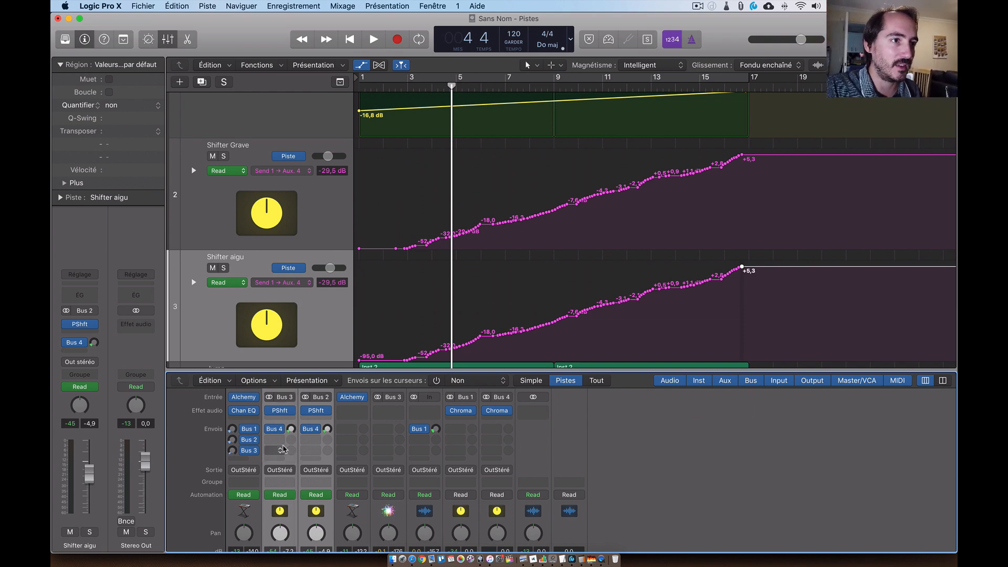
left_click(280, 443)
mouse_move(294, 506)
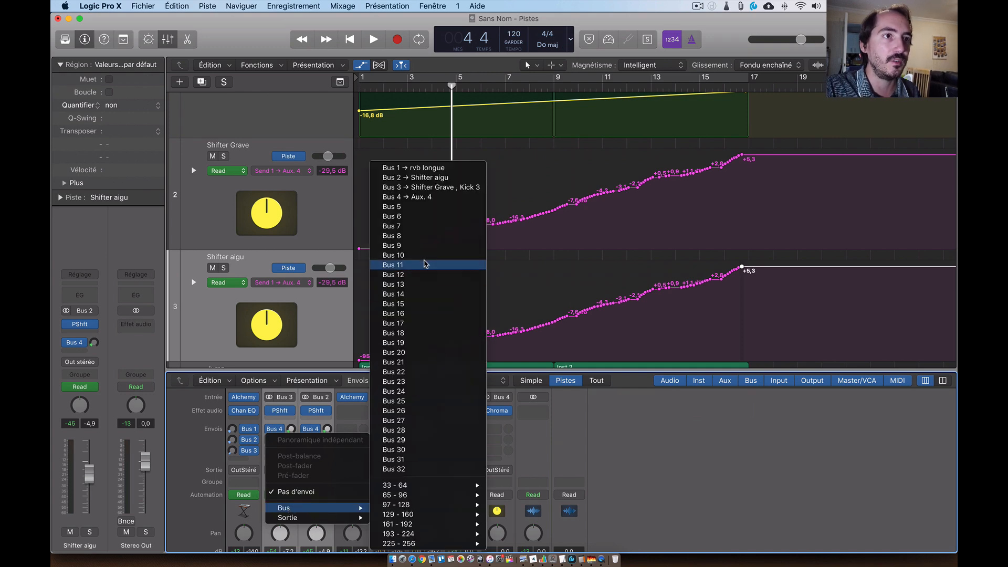
left_click(424, 207)
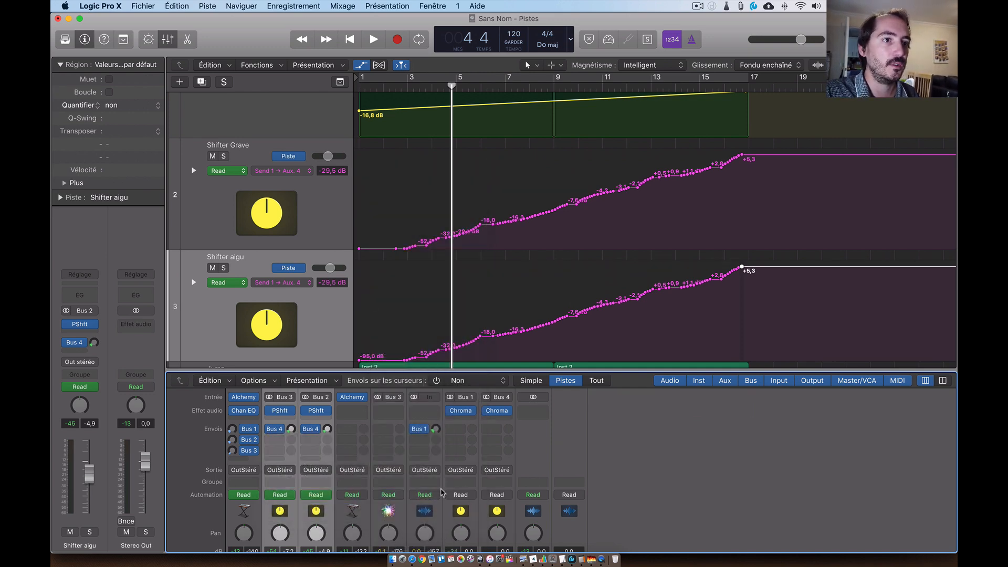
Step: Rename the Aux 4 channel as Rvb Shift and the Aux 5 channel as Dly Shift
scroll(488, 455, "down", 5)
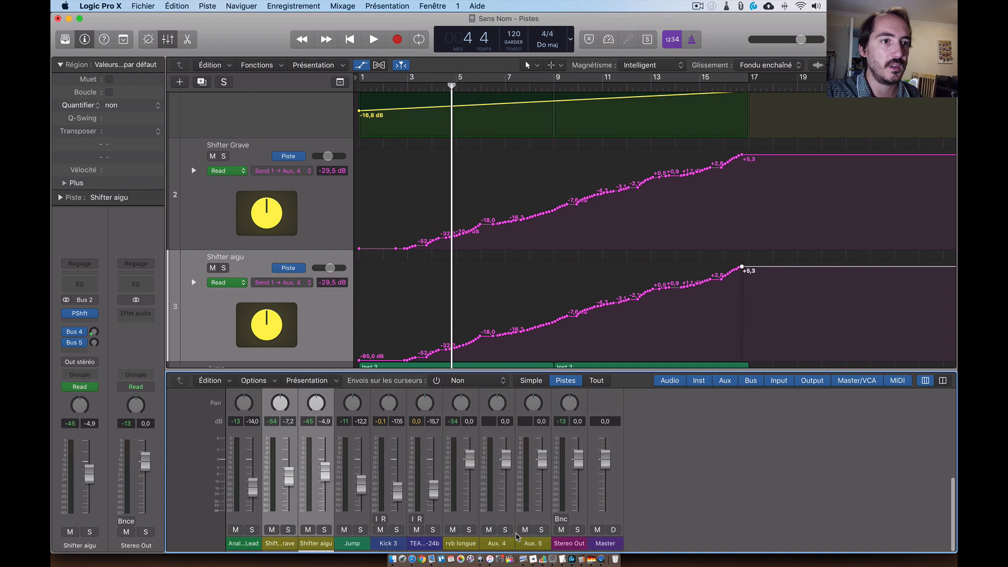
double_click(496, 544)
type("R")
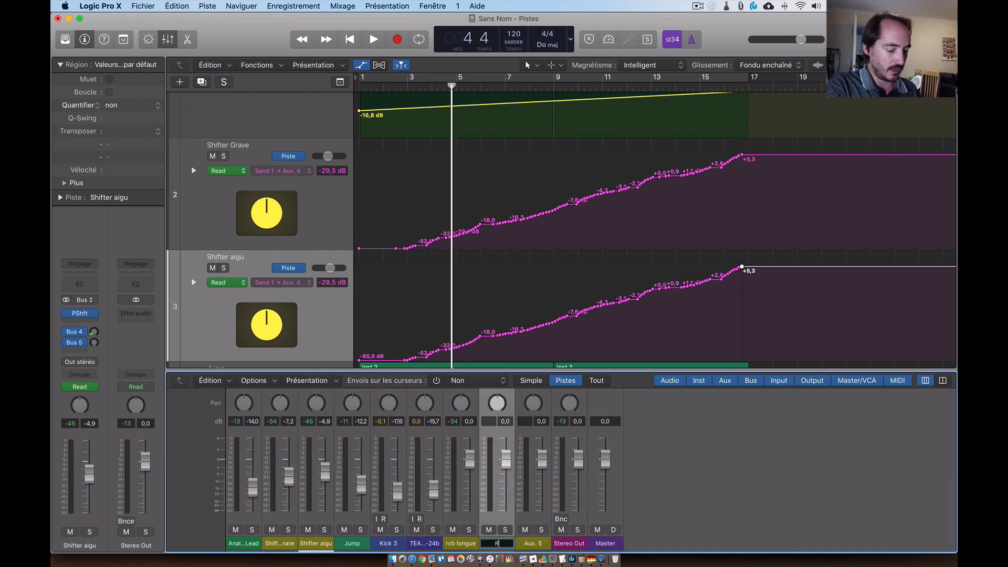
type("vb Shift")
key("Return")
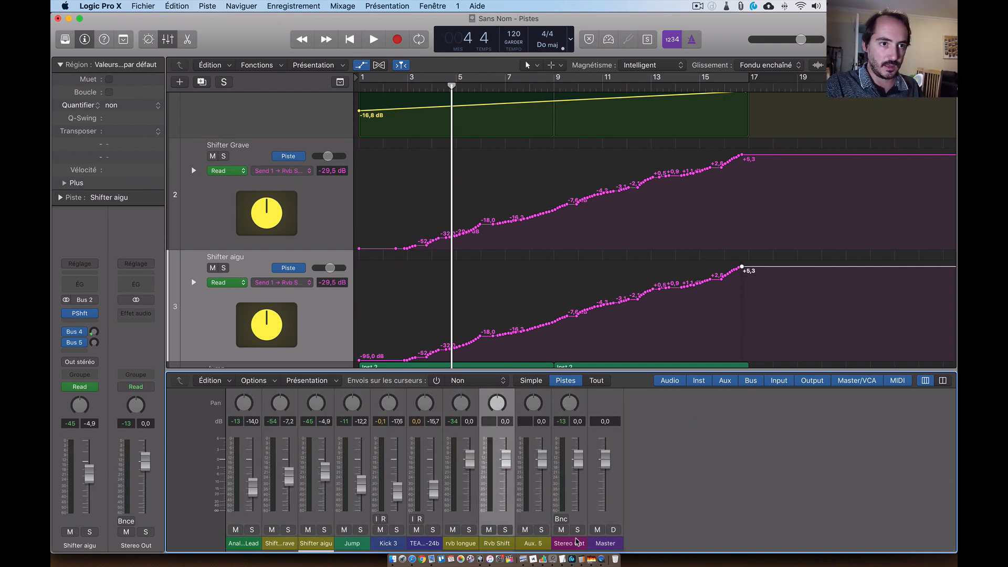
double_click(537, 544)
type("R")
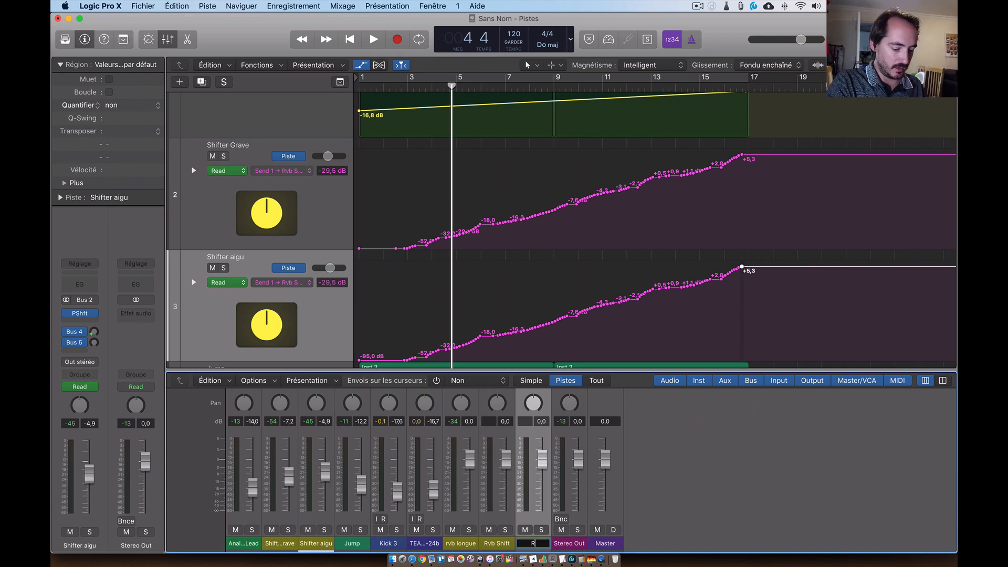
type("ly Shift")
key("Return")
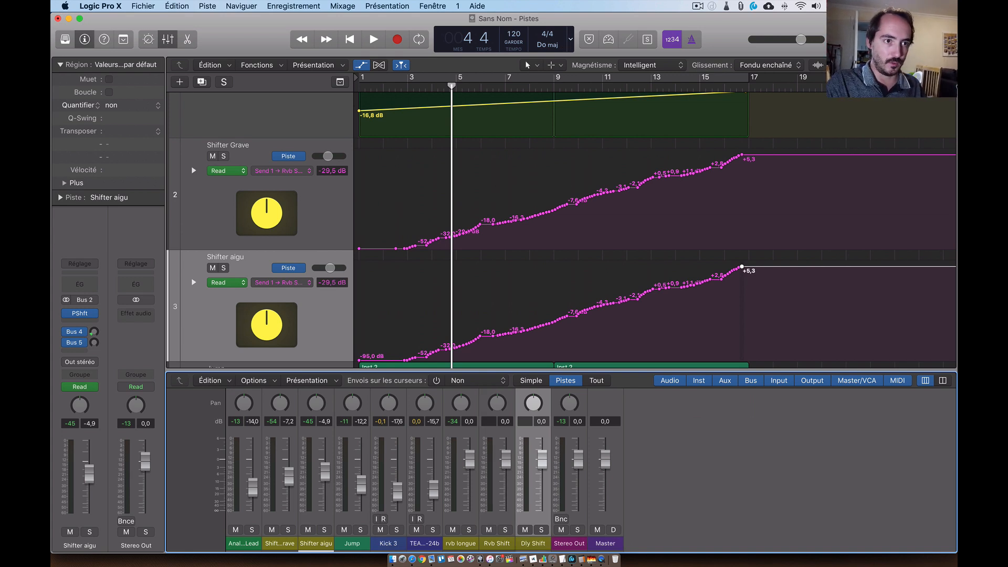
Step: Reselect both shifter channels and insert a Stereo Delay on the Dly Shift aux
scroll(475, 481, "up", 5)
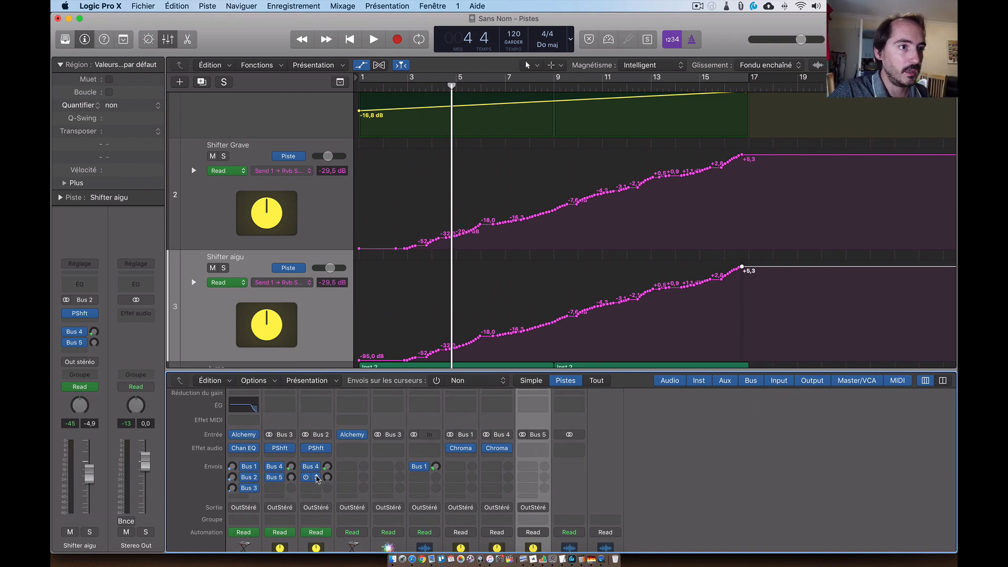
left_click(327, 501)
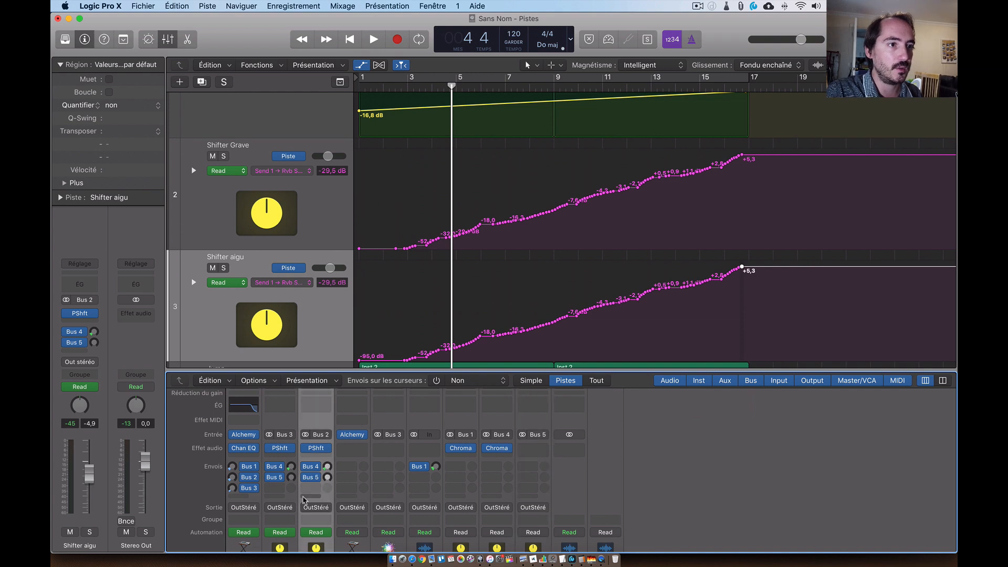
left_click(291, 503, "shift")
left_click(535, 448)
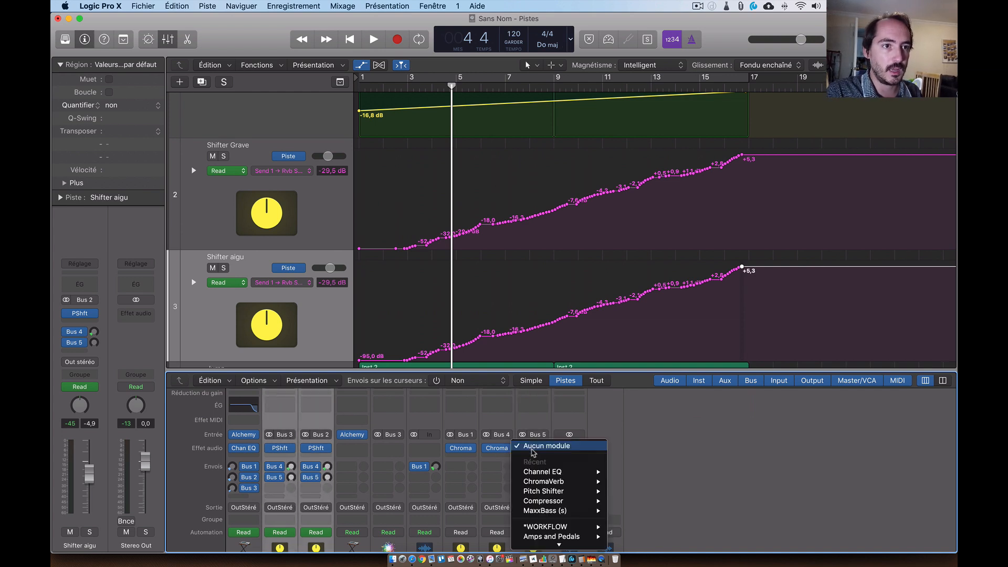
mouse_move(549, 460)
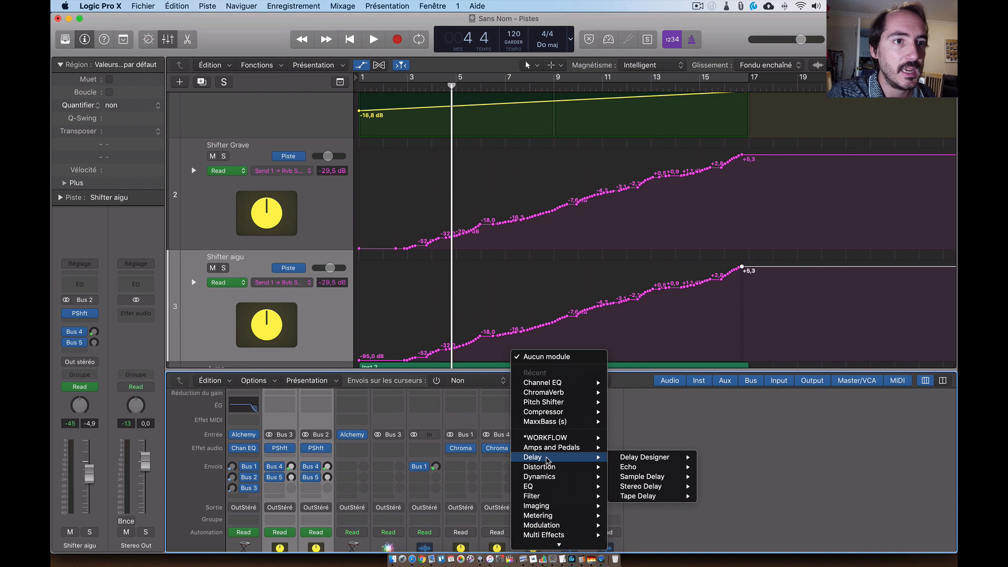
mouse_move(644, 491)
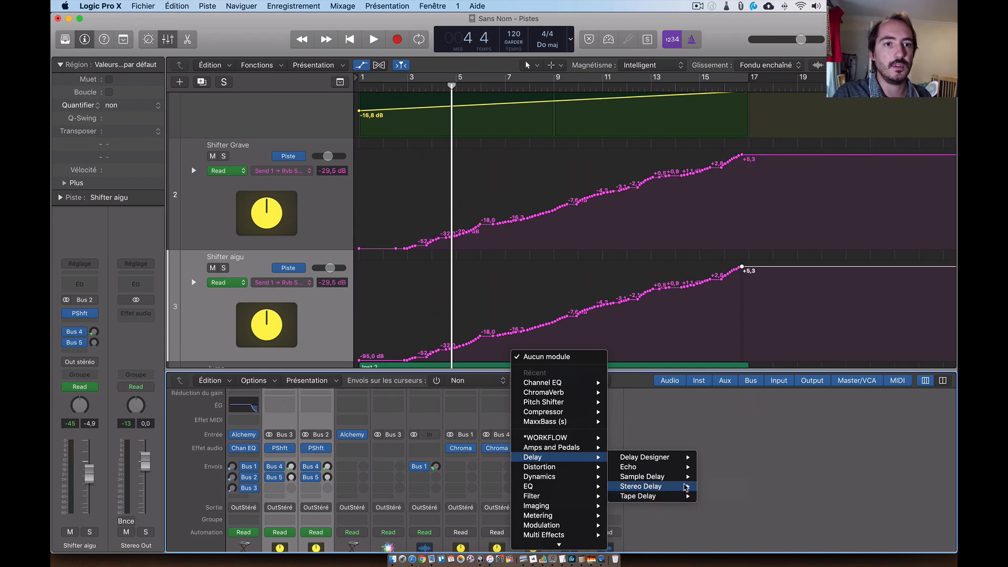
left_click(698, 412)
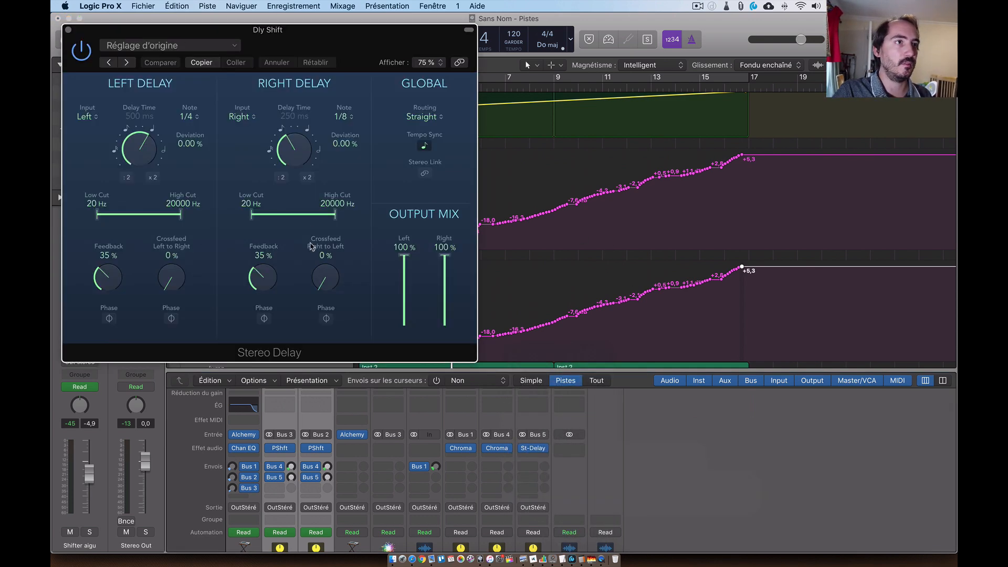
Step: Raise the Bus 5 sends on both shifter channels and solo those channels during playback
left_click(328, 477)
key("space")
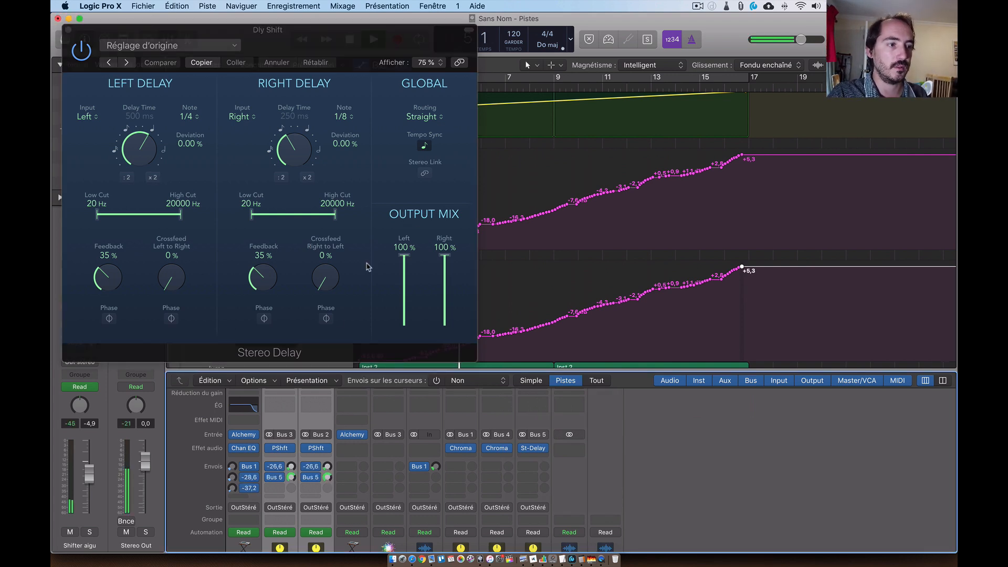
key("s")
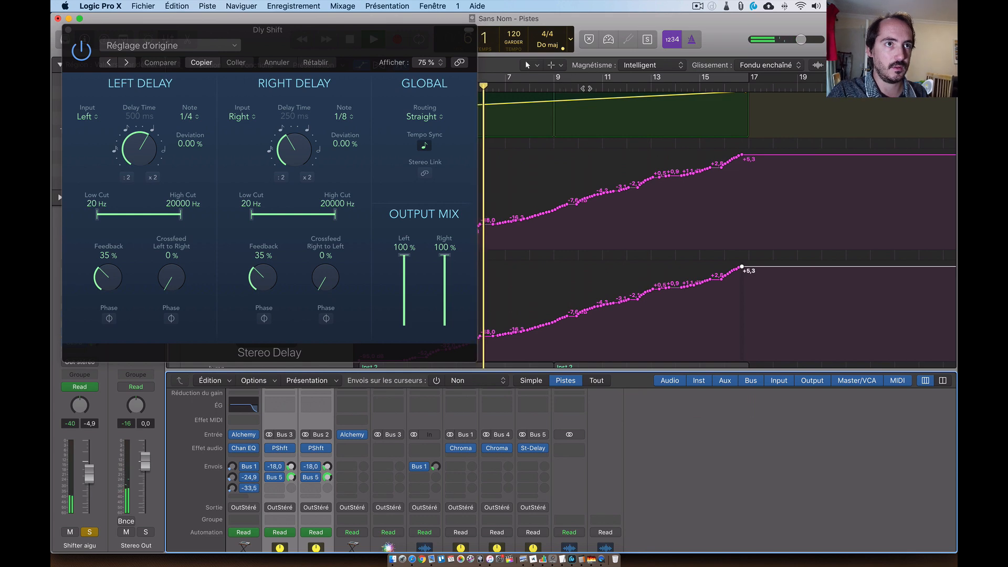
scroll(428, 490, "down", 10)
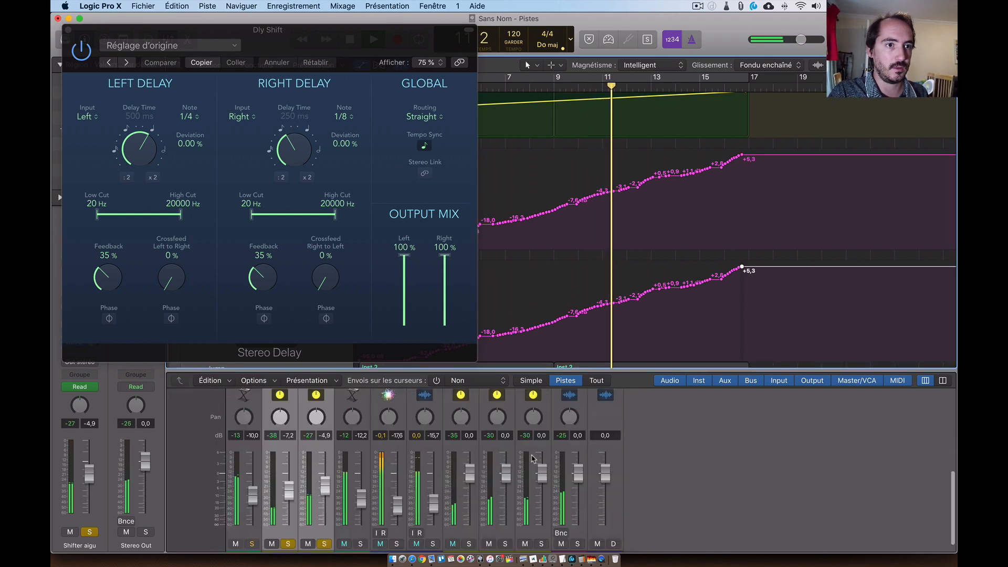
scroll(525, 523, "down", 3)
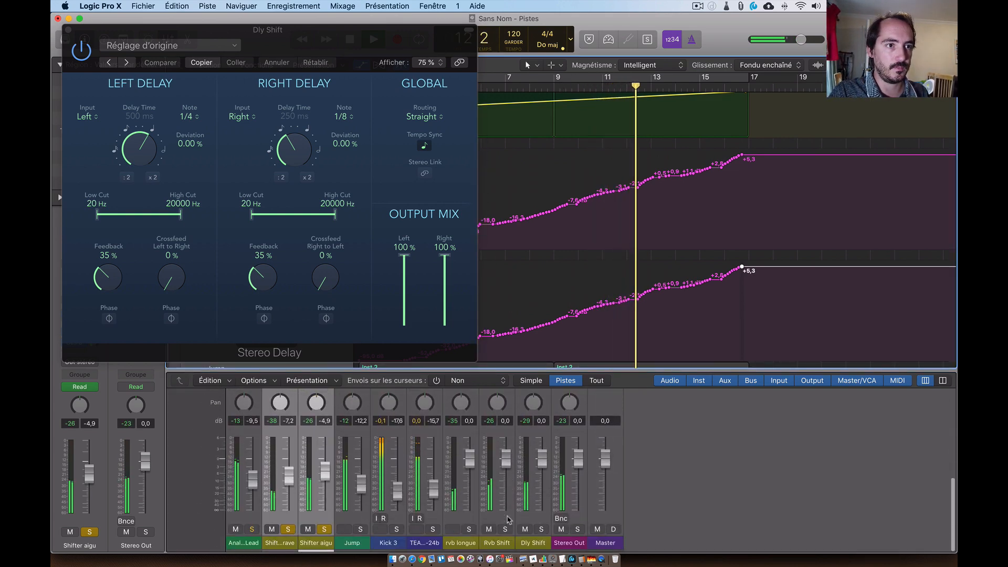
scroll(520, 486, "up", 10)
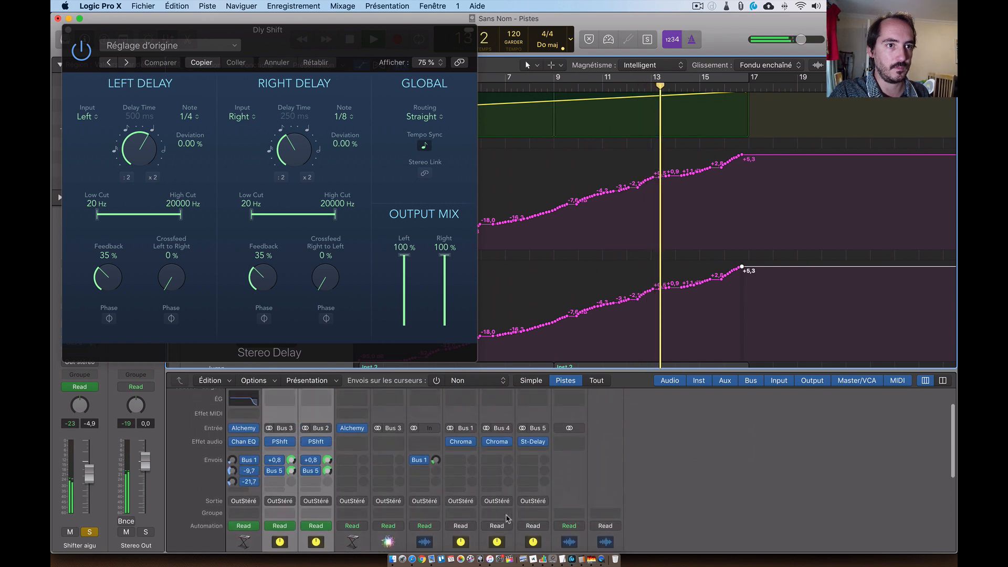
Step: Set the Stereo Delay's left note value to 1/16 dotted and its right note value to 1/8 triplet
left_click_drag(158, 155, 123, 188)
left_click(123, 138)
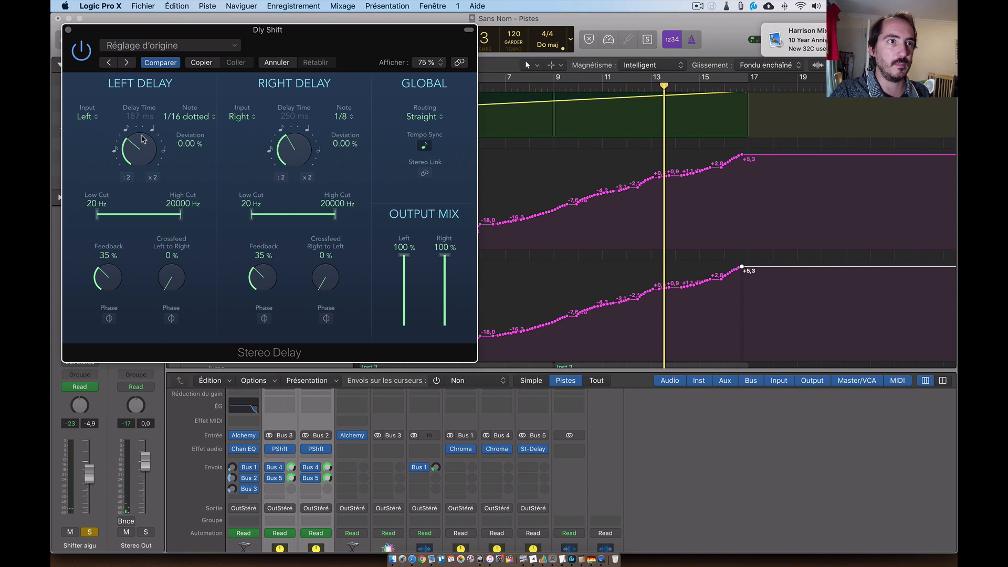
left_click(273, 141)
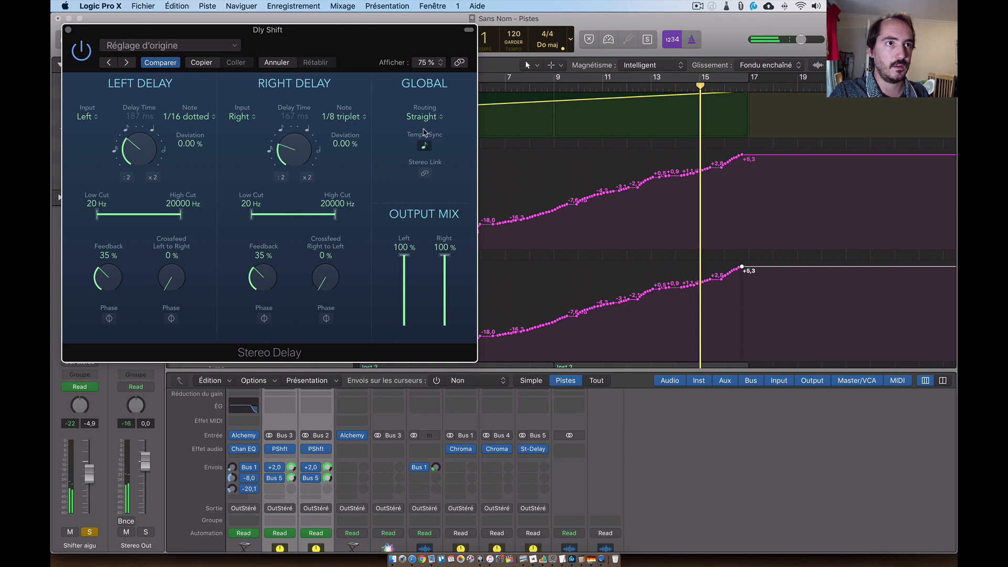
Step: Set the right feedback to 45% and limit the left delay to 390–5300 Hz and the right to 490–5900 Hz
left_click_drag(269, 288, 270, 273)
left_click_drag(252, 214, 283, 214)
left_click_drag(100, 214, 164, 215)
left_click_drag(334, 215, 304, 217)
key("space")
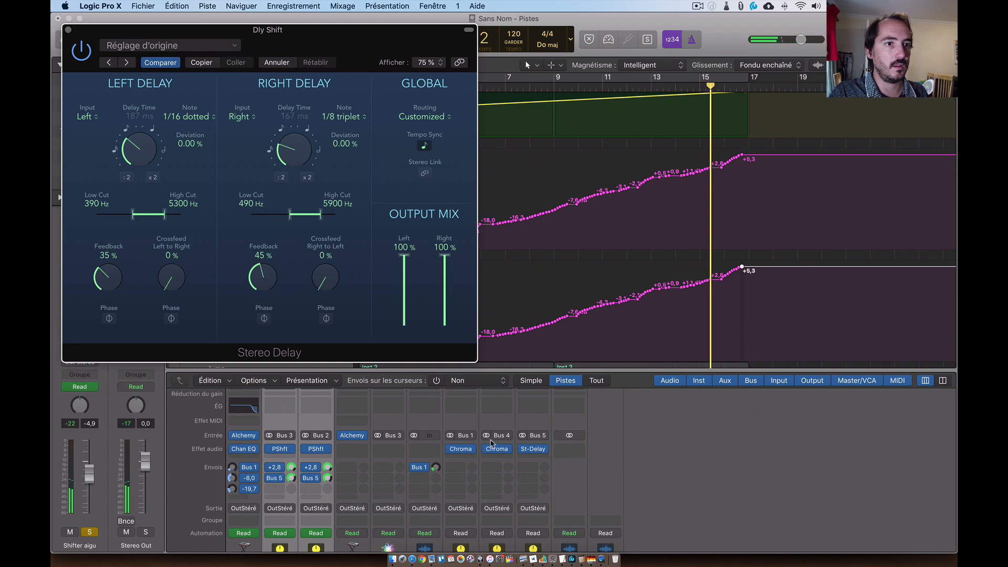
Step: Replay from about bar 11 with Dly Shift soloed and set the right delay to 980–12600 Hz and 1/16 dotted
scroll(492, 444, "down", 5)
left_click(622, 84)
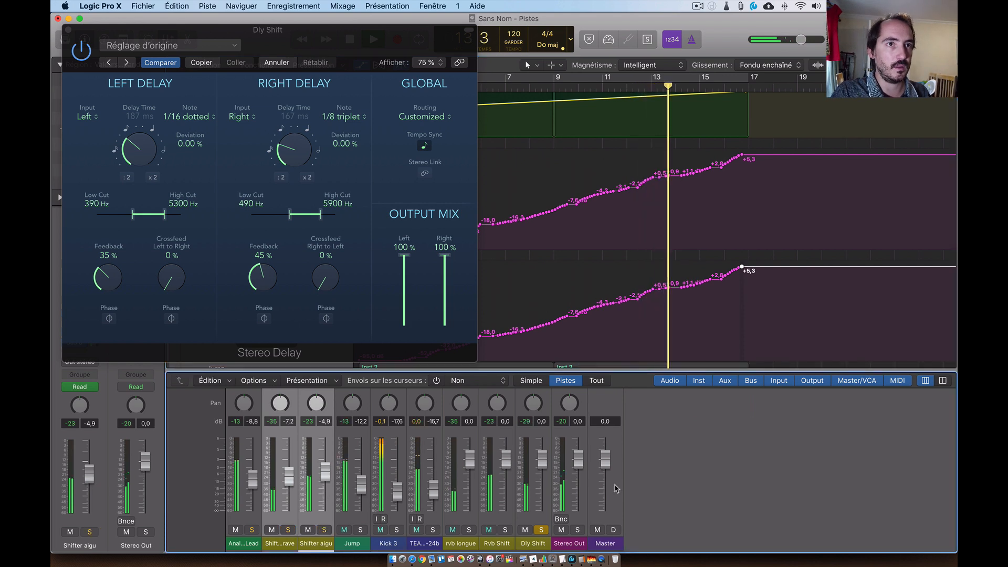
left_click_drag(304, 217, 313, 216)
left_click_drag(278, 137, 279, 133)
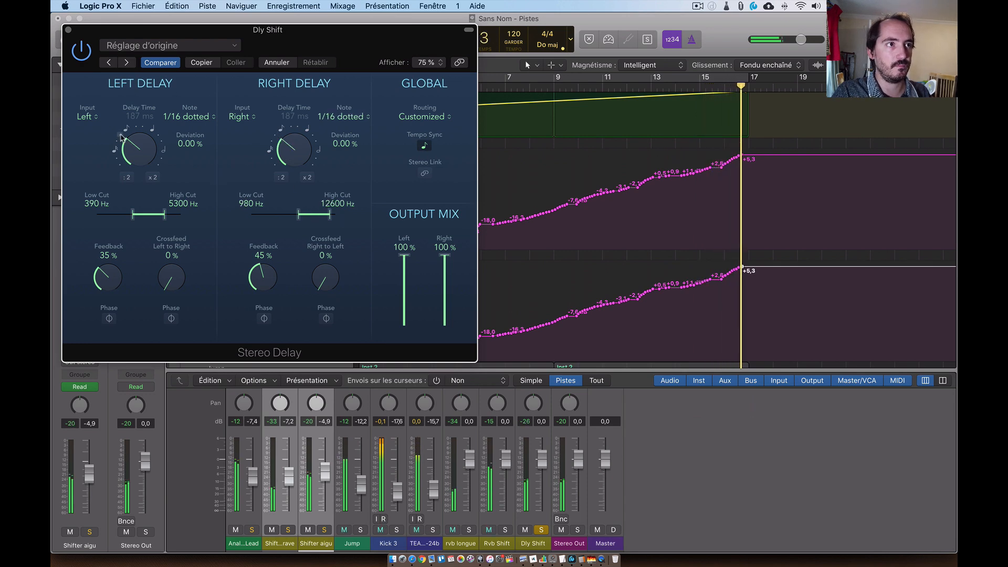
Step: Close the Stereo Delay window and bypass the Bus 5 send on both shifter channels
left_click(68, 30)
scroll(428, 444, "up", 3)
scroll(316, 457, "up", 5)
left_click(305, 460)
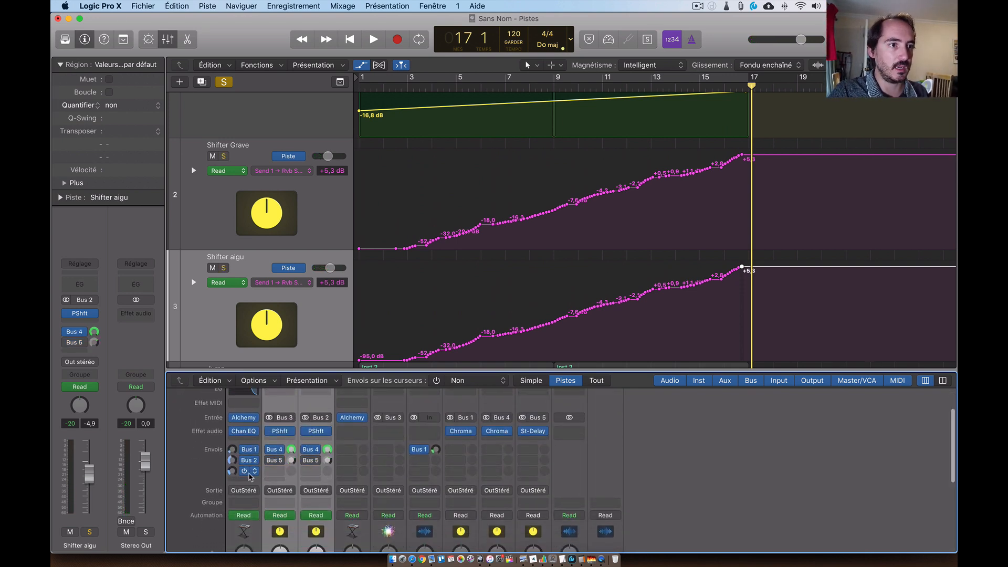
Step: Add a fourth send, to Bus 5, on the Analog Sync Decay Lead channel
left_click(241, 481)
mouse_move(288, 535)
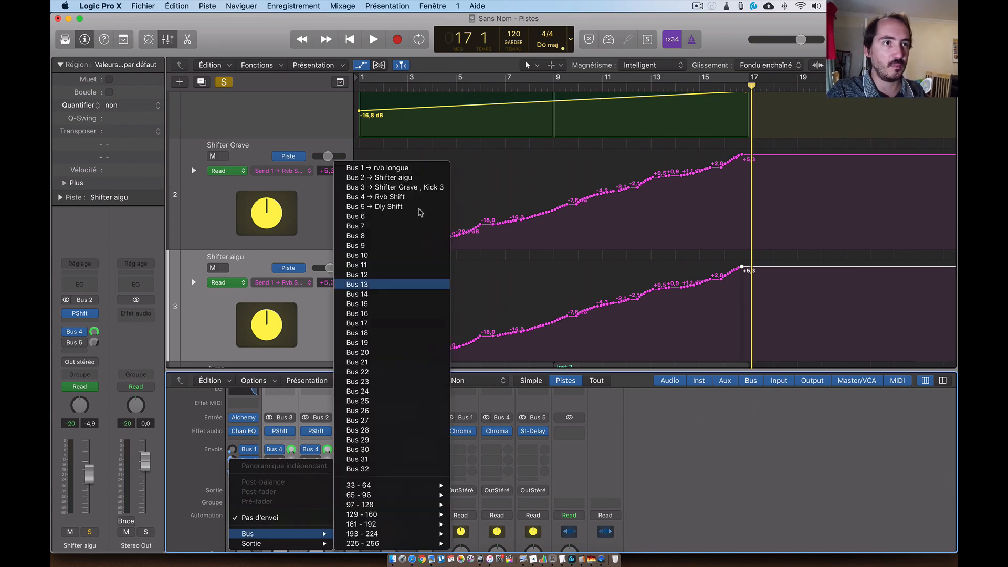
left_click(406, 207)
Step: Turn off the Dly Shift channel's solo and rename the channel as DLY
scroll(546, 525, "down", 10)
left_click(542, 531)
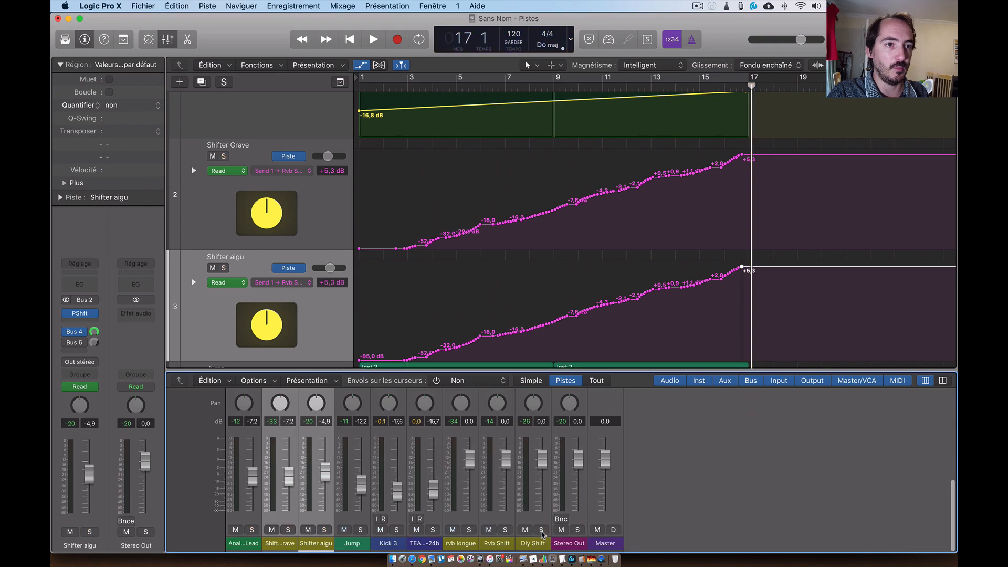
double_click(538, 543)
type("DLY")
key("Return")
Step: Raise the lead's Bus 5 send level and loop playback over bars 1 to 17
scroll(242, 515, "up", 10)
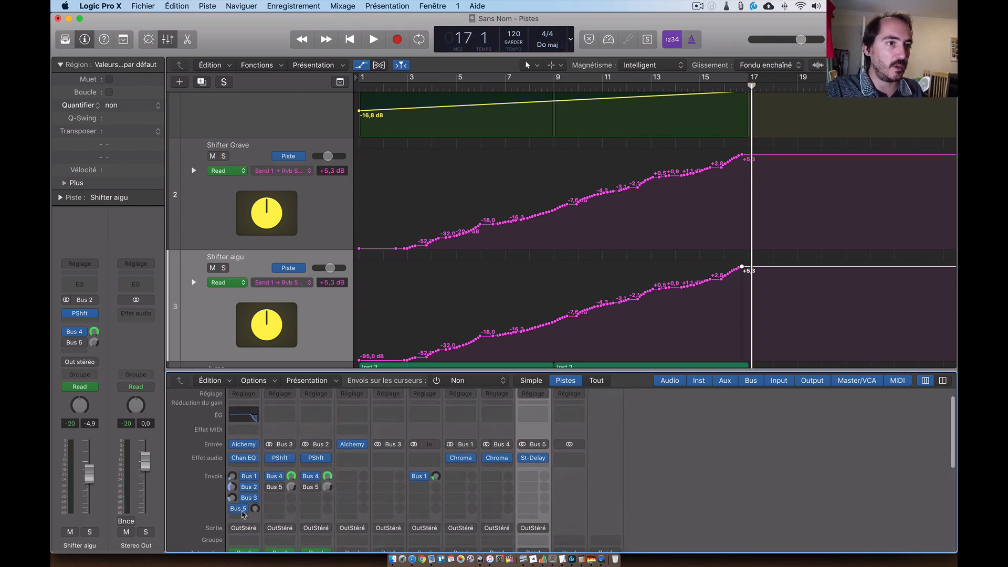
key("space")
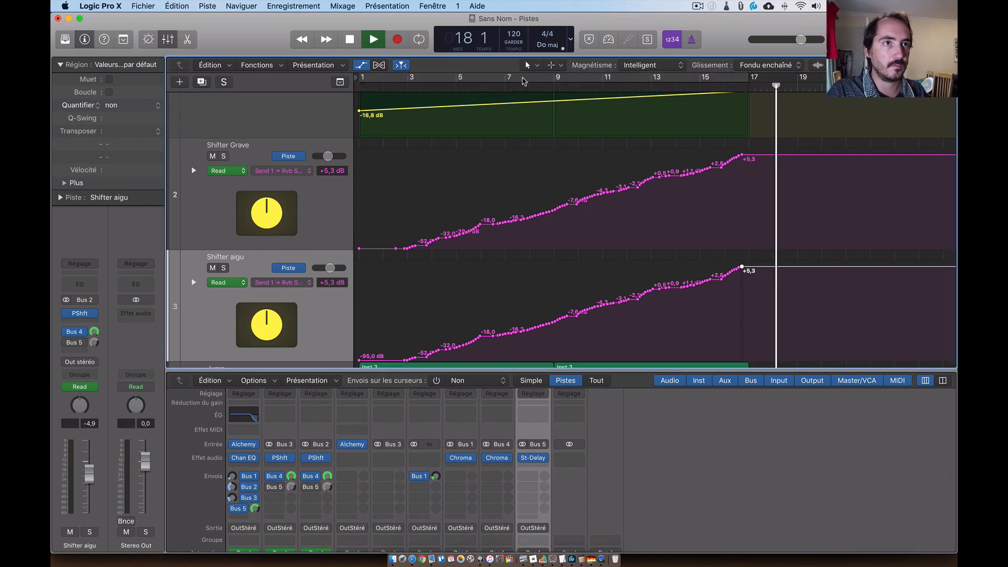
key("space")
left_click(513, 80)
key("space")
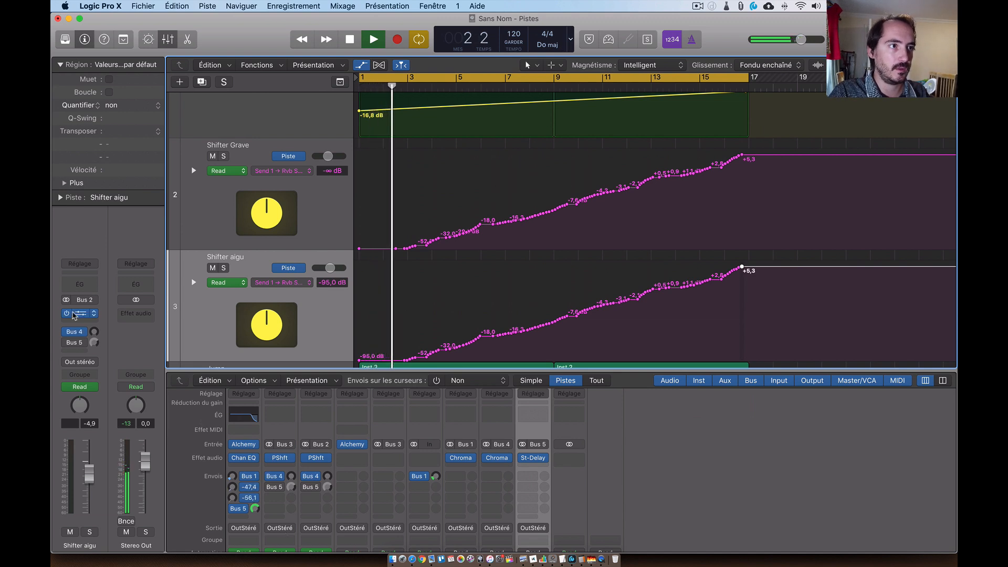
Step: Reopen the DLY channel's Stereo Delay and set the right note value to 1/4 triplet and the left feedback to 39%
scroll(525, 472, "down", 1)
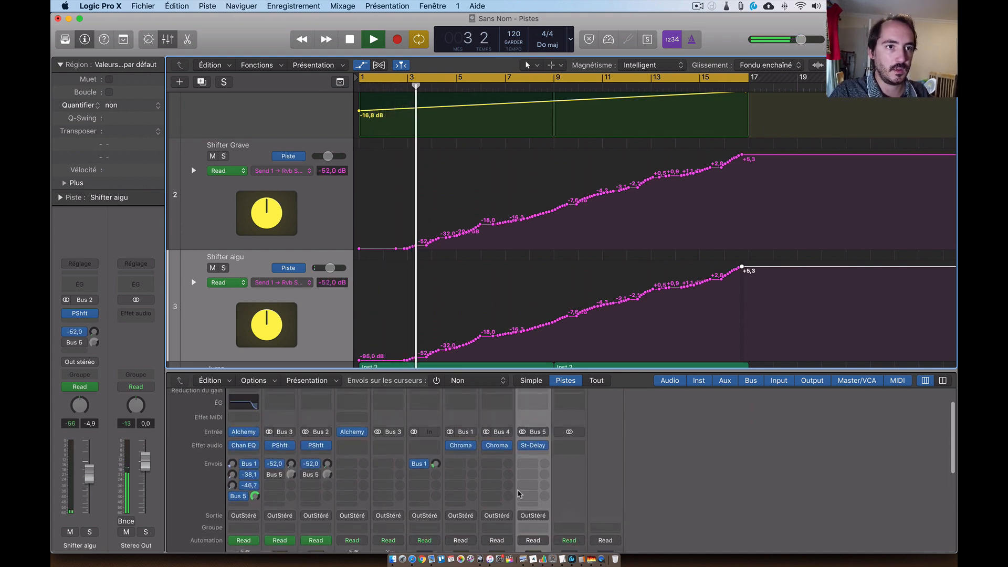
left_click(536, 446)
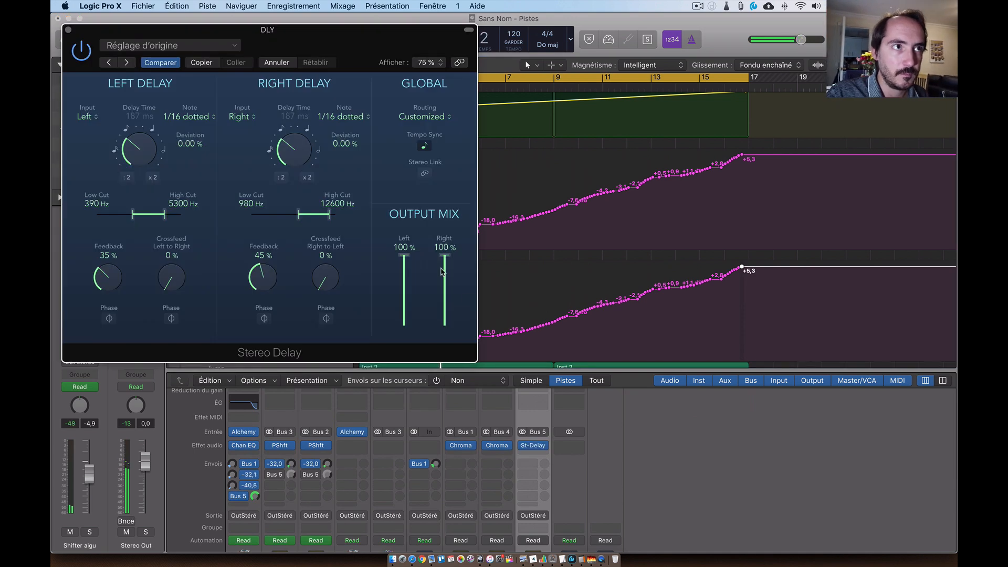
left_click(292, 129)
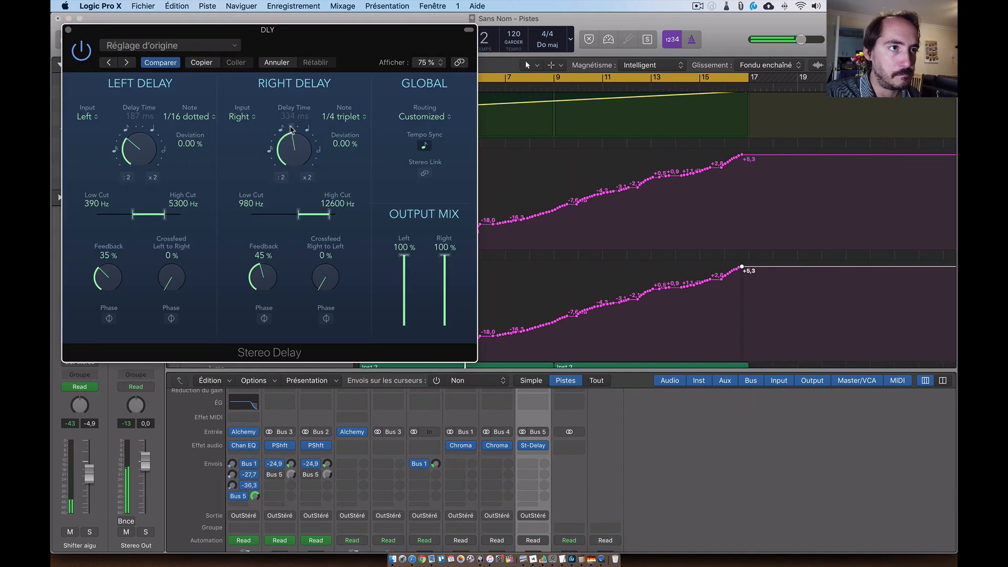
left_click_drag(113, 284, 113, 269)
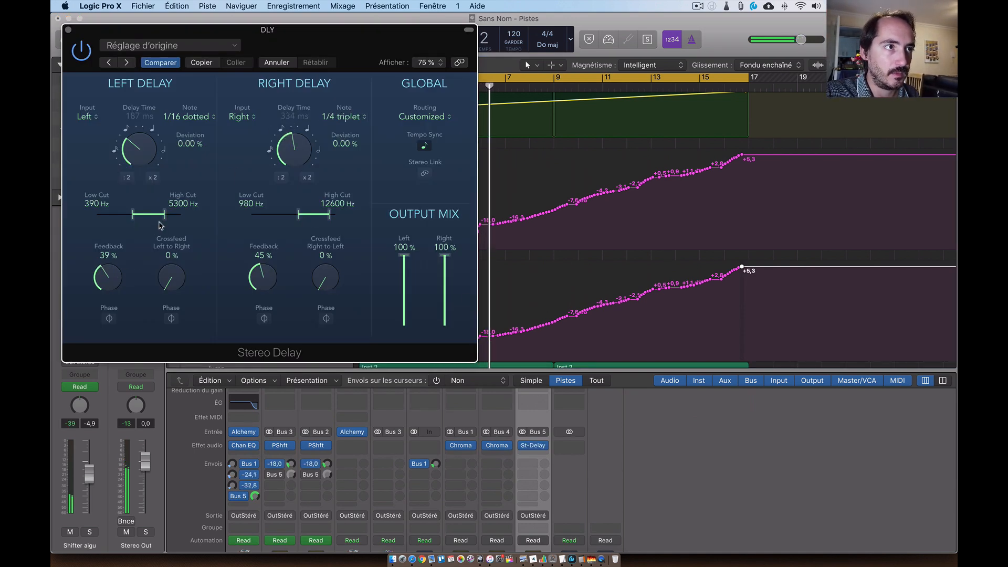
Step: Shift the left delay's filter range to 730–10000 Hz and the right delay's to 3700–11200 Hz
left_click_drag(160, 214, 168, 215)
left_click_drag(314, 216, 310, 215)
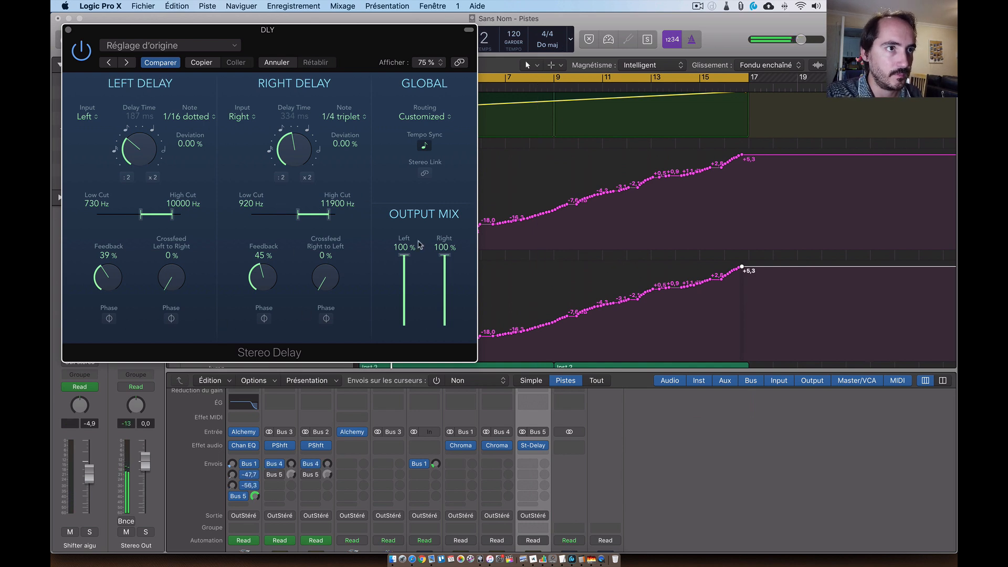
left_click_drag(298, 214, 331, 213)
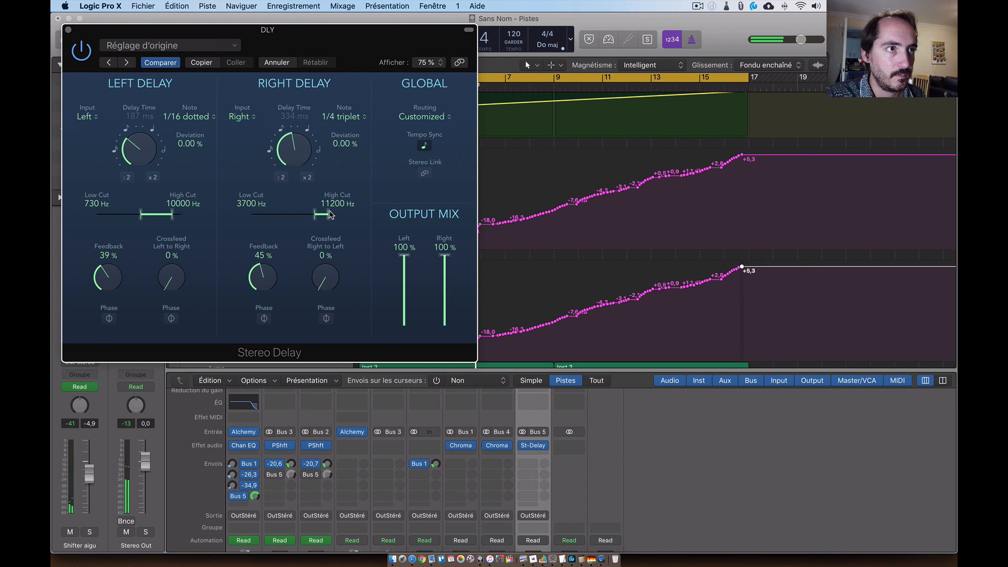
Step: Try a left feedback of 68%, reduce it to 53%, and compare the right delay at 1/8 triplet and 1/4 triplet
left_click_drag(117, 274, 110, 233)
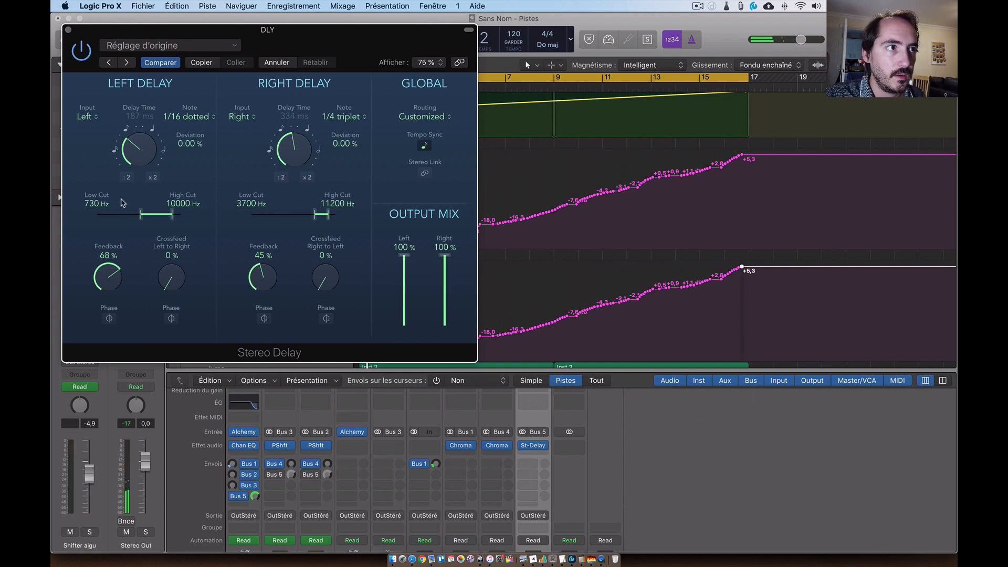
left_click_drag(106, 268, 105, 294)
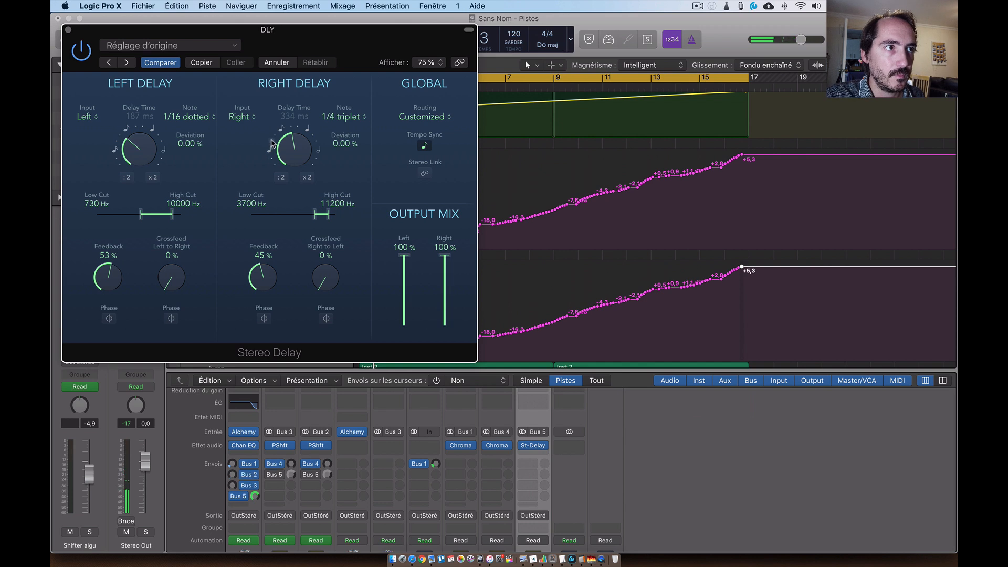
scroll(272, 144, "down", 2)
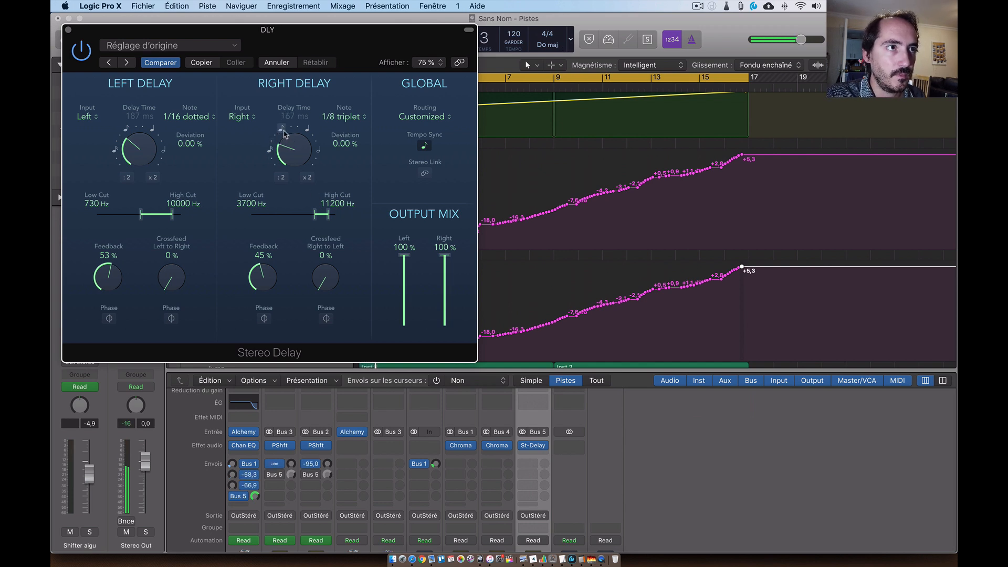
scroll(293, 130, "up", 2)
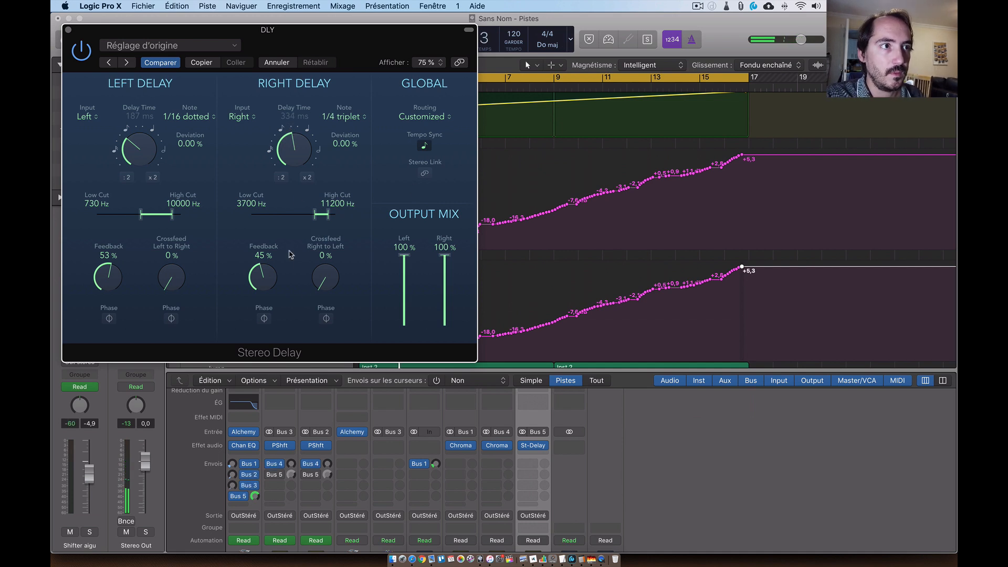
Step: Lower the right feedback to 37% and the left feedback to 45%, and close the Stereo Delay window
left_click_drag(270, 276, 244, 308)
left_click_drag(118, 277, 113, 289)
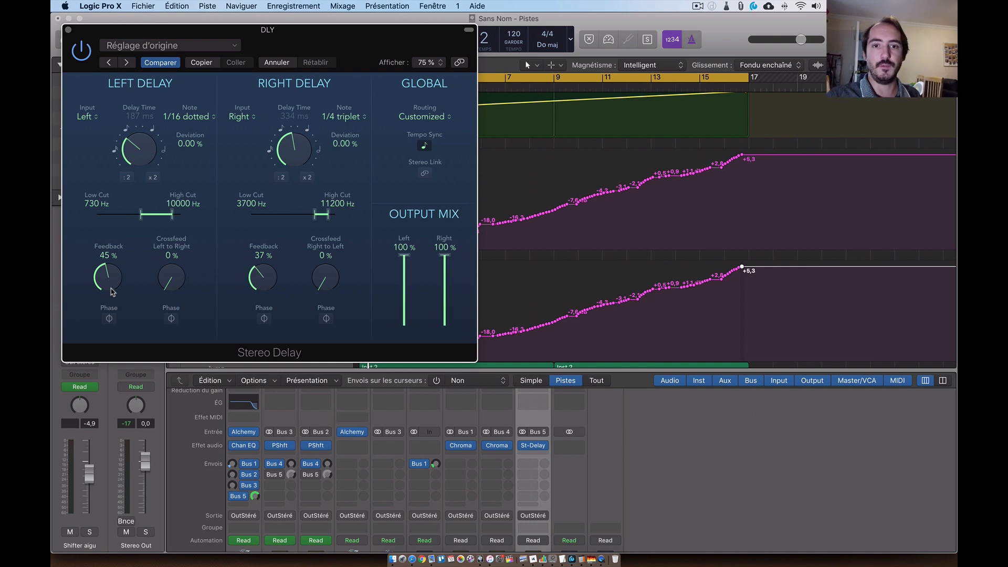
left_click(68, 30)
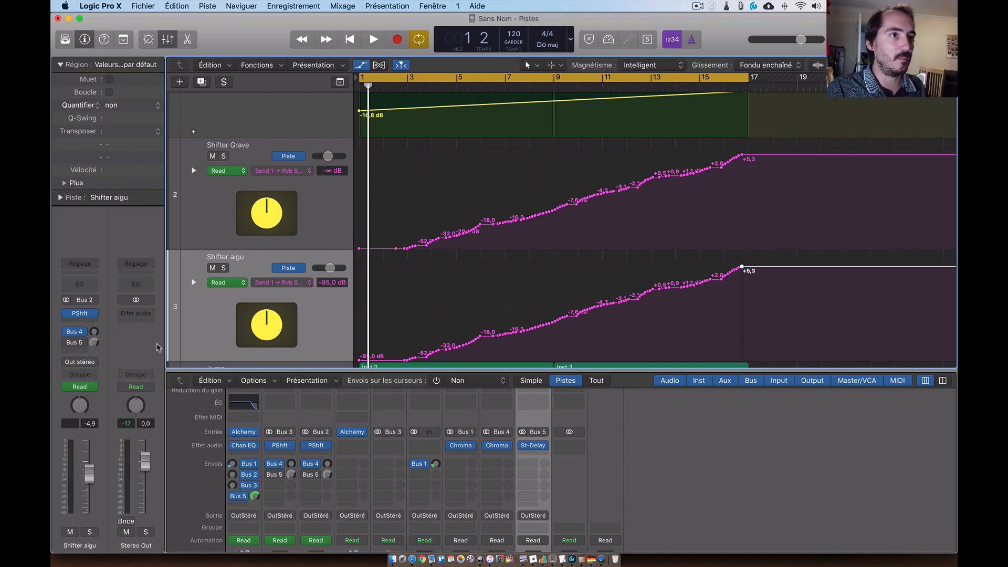
Step: Select the Analog Sync Decay Lead track and switch its Bus 5 send to pre-fader
scroll(268, 173, "up", 5)
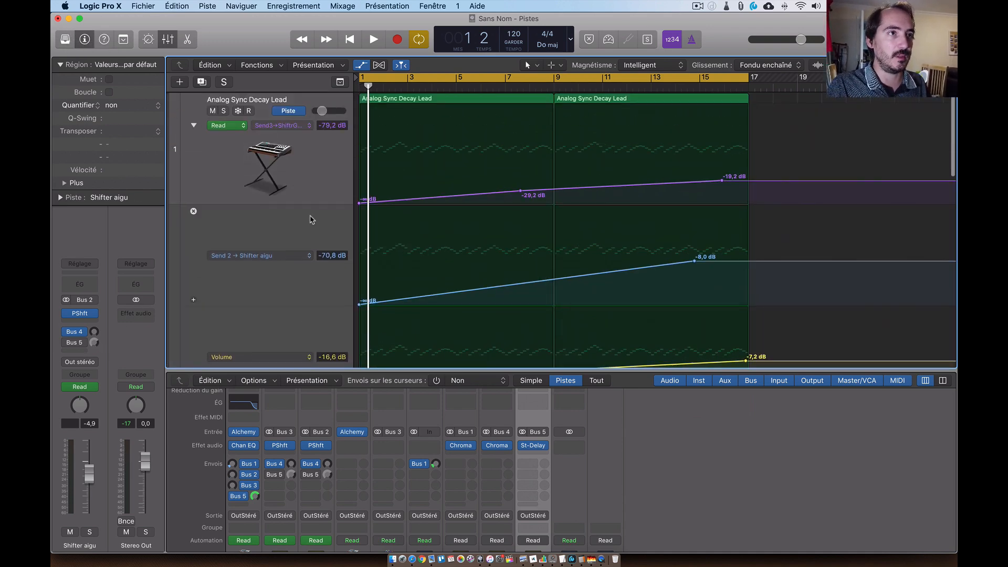
left_click(310, 236)
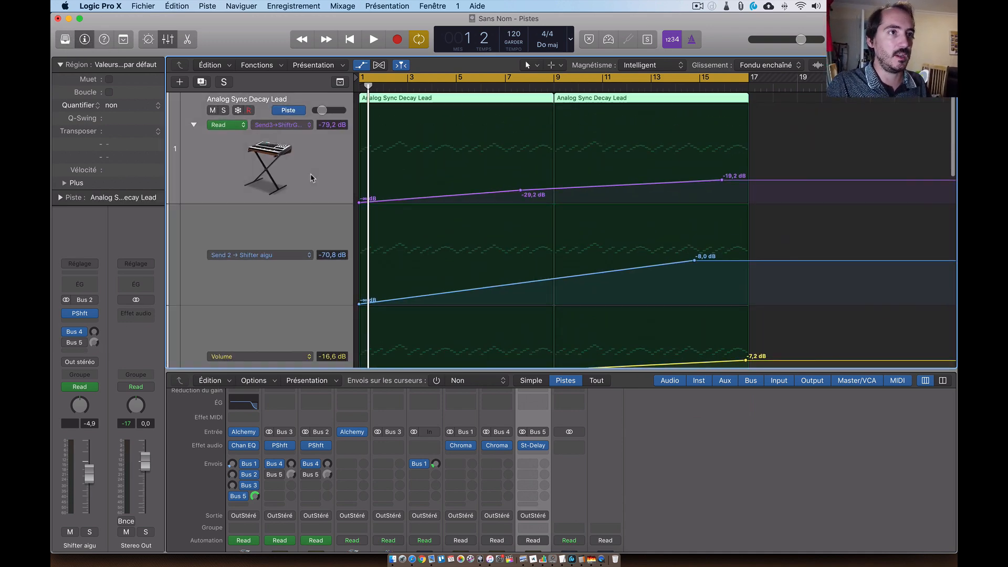
left_click(80, 342)
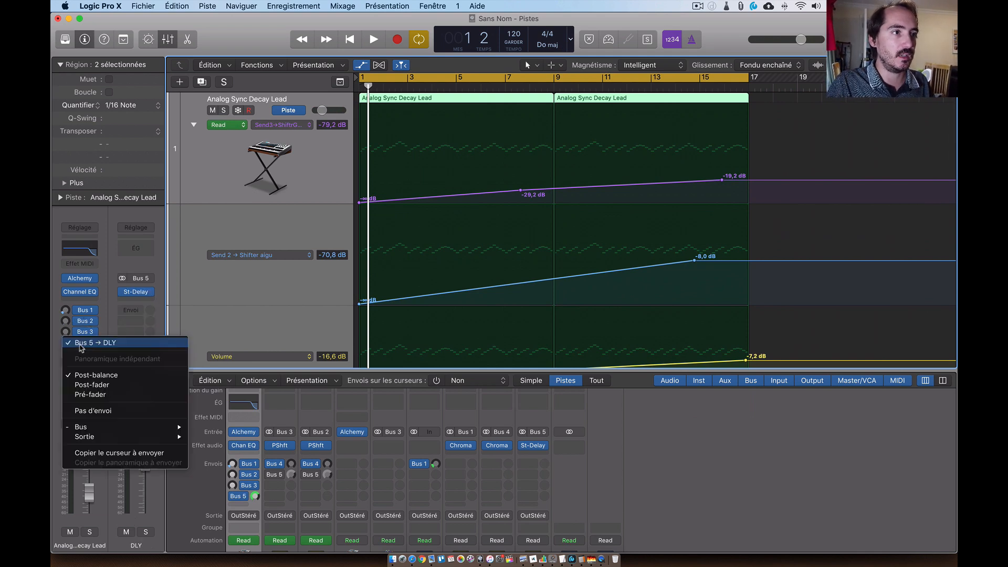
left_click(88, 395)
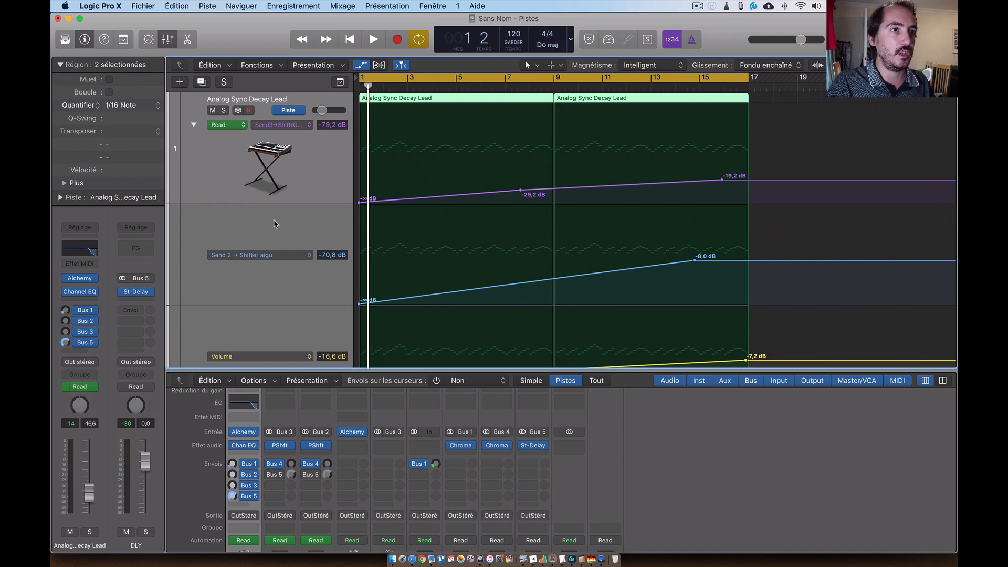
Step: Show the lead's absolute Send 4 → DLY automation in place of Send 2's, and lower the Bus 5 send to −∞
left_click(239, 254)
mouse_move(274, 182)
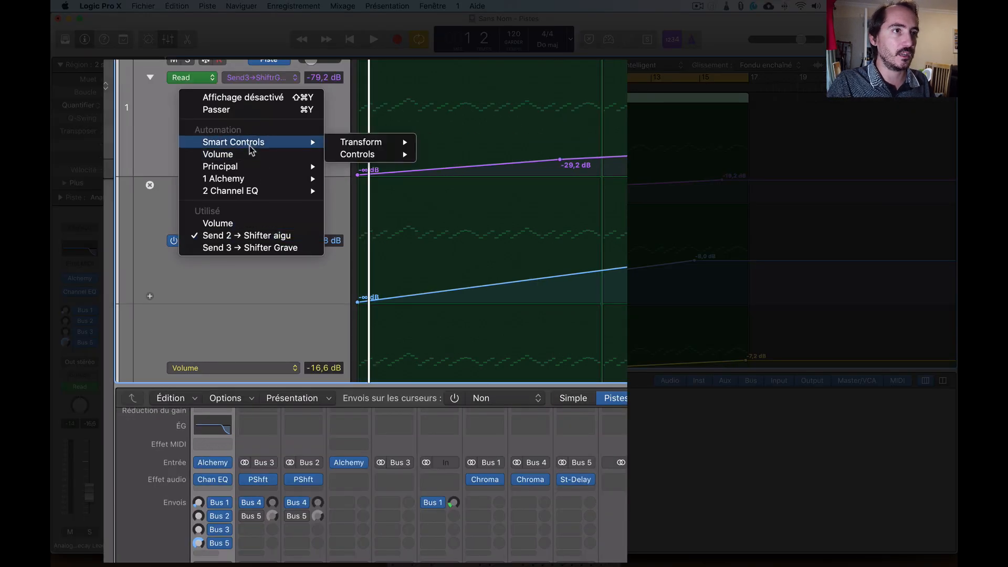
mouse_move(241, 168)
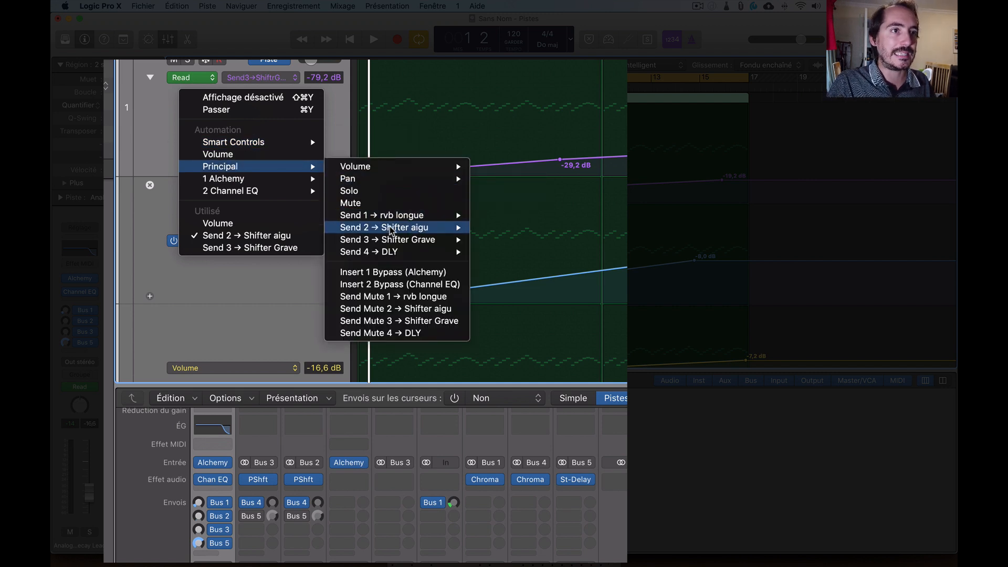
mouse_move(389, 240)
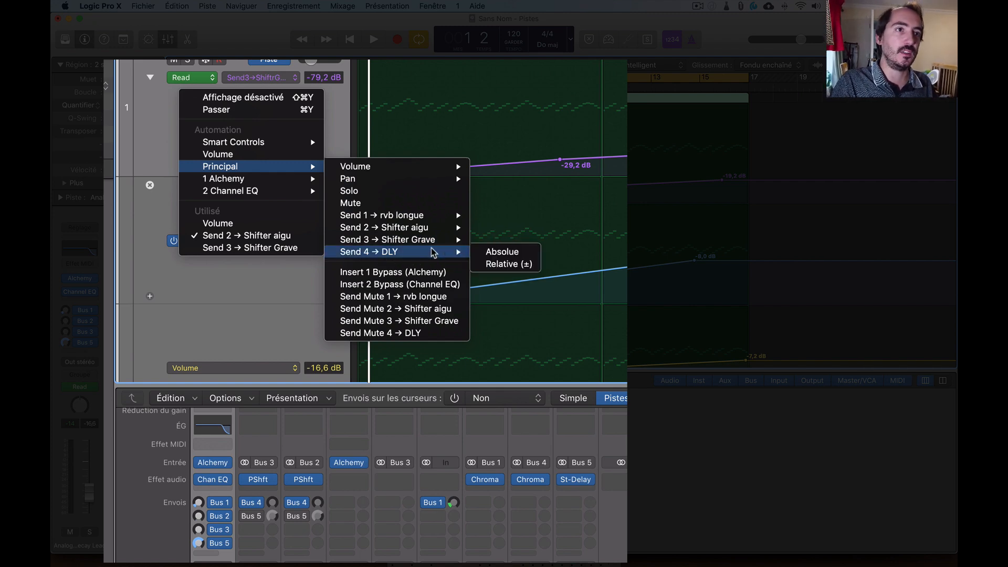
left_click(494, 254)
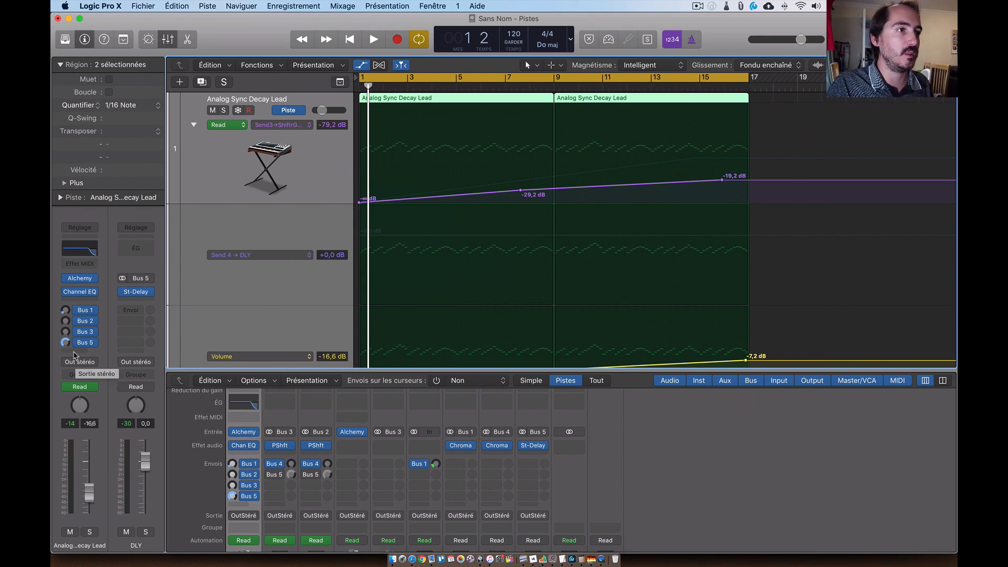
left_click_drag(66, 343, 61, 565)
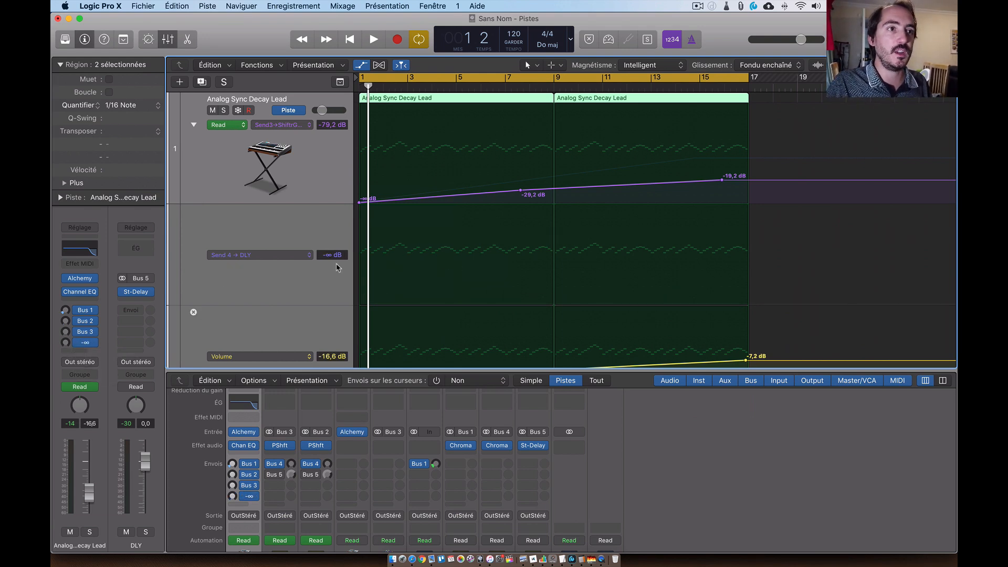
Step: Draw the lead's DLY send automation rising from −37,9 dB at bar 1, through −25,2 dB after bar 3, to −8,3 dB before bar 15
left_click(361, 305)
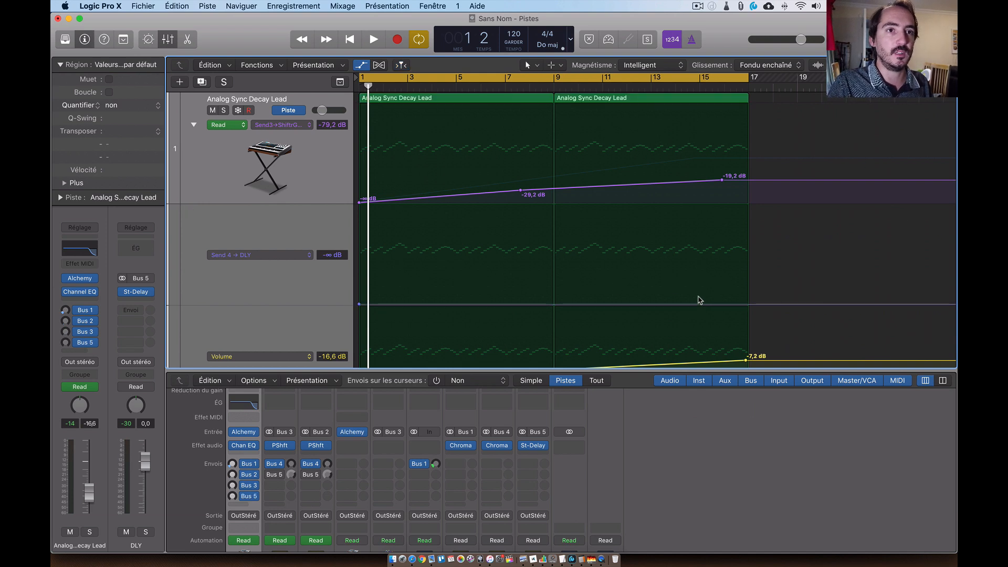
left_click_drag(742, 303, 738, 256)
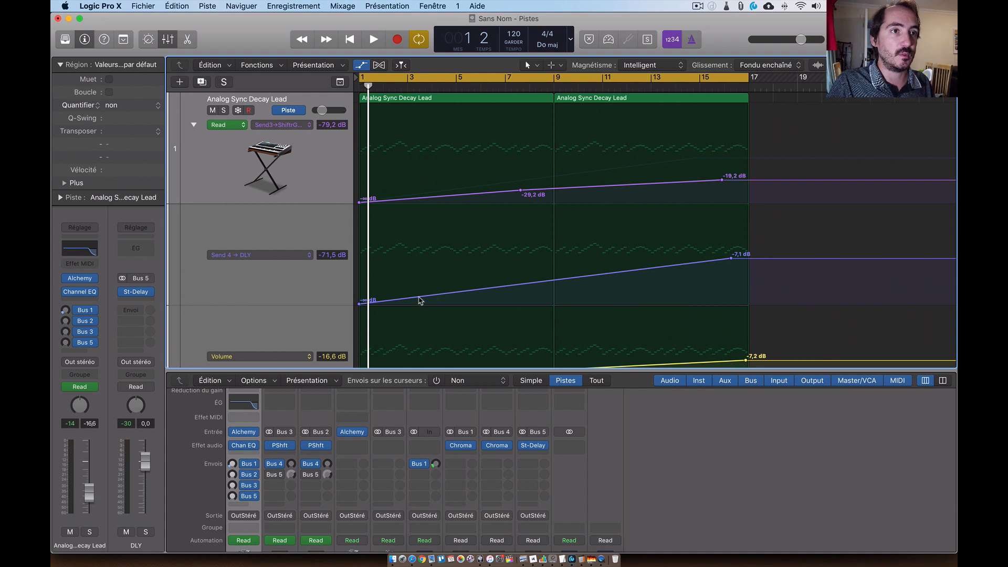
left_click_drag(394, 300, 357, 296)
key("space")
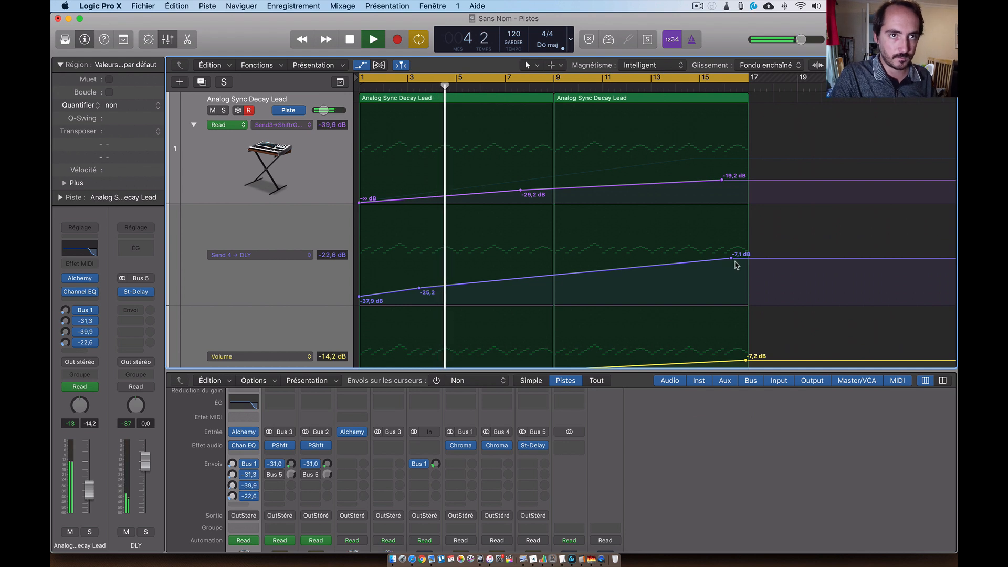
left_click_drag(743, 261, 710, 262)
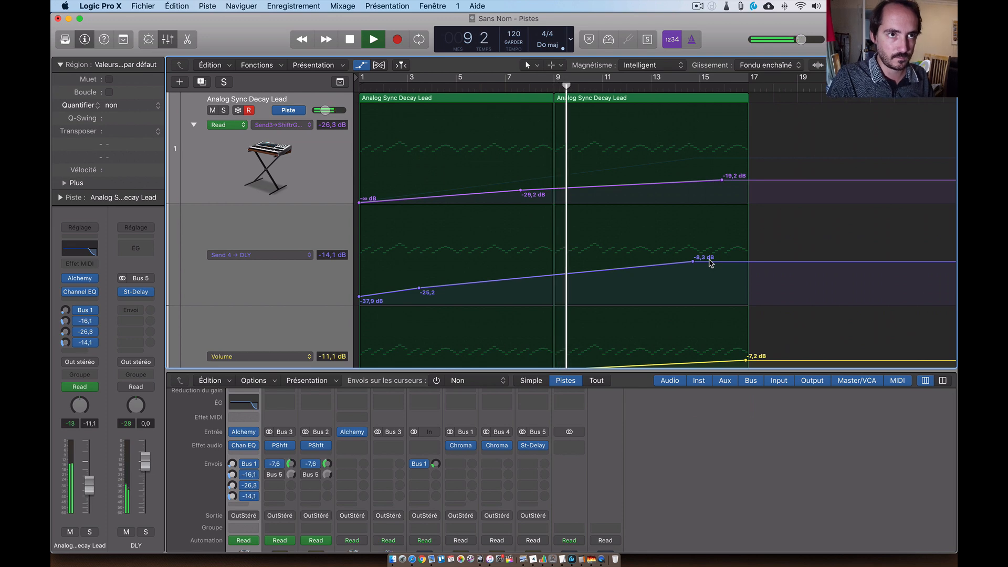
Step: Listen to the song up to bar 17 while checking the mixer levels and the send automation of the shifter tracks
scroll(598, 248, "down", 5)
scroll(508, 507, "down", 6)
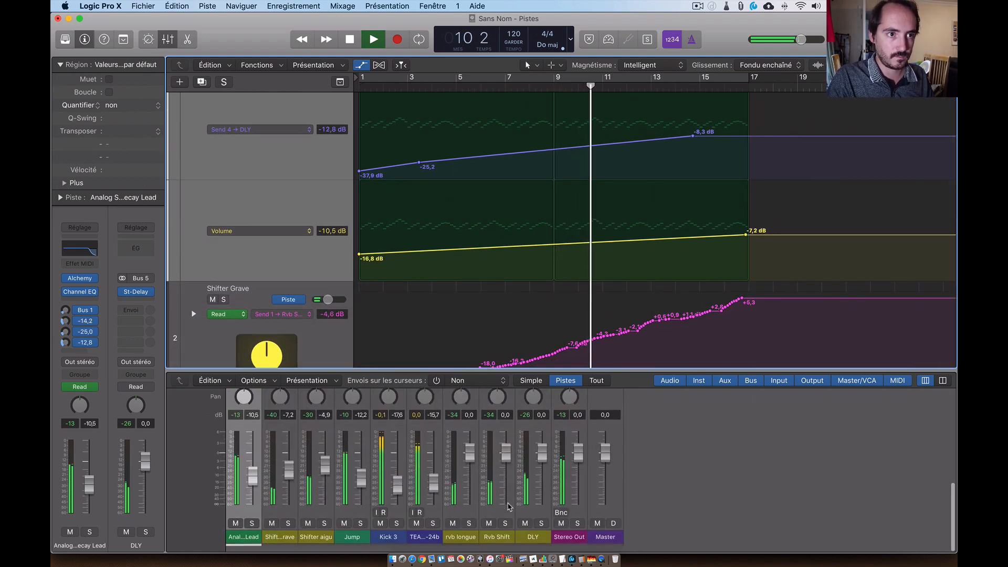
scroll(504, 506, "up", 5)
scroll(496, 505, "down", 5)
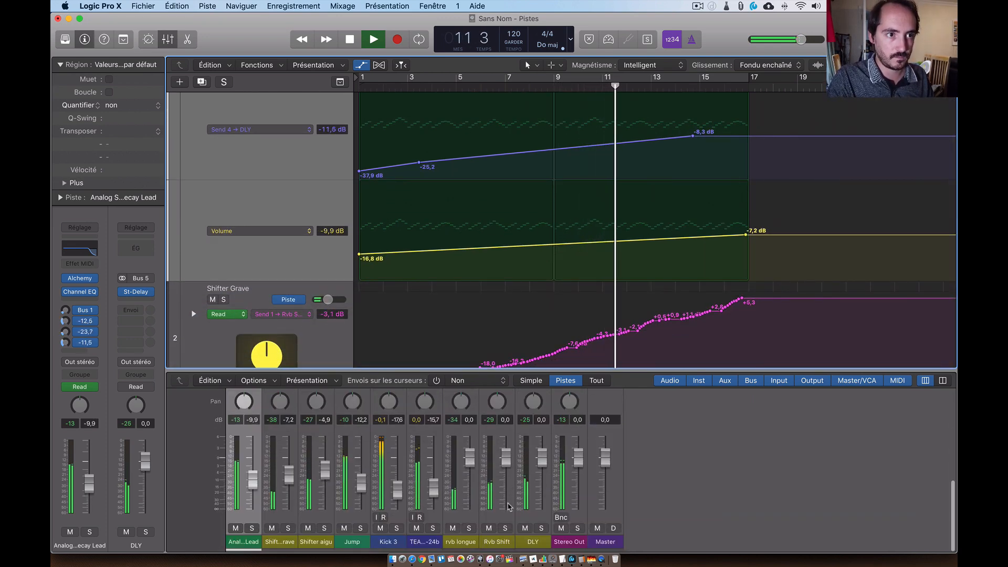
scroll(493, 505, "up", 5)
scroll(484, 509, "down", 5)
scroll(484, 508, "down", 1)
scroll(489, 336, "down", 5)
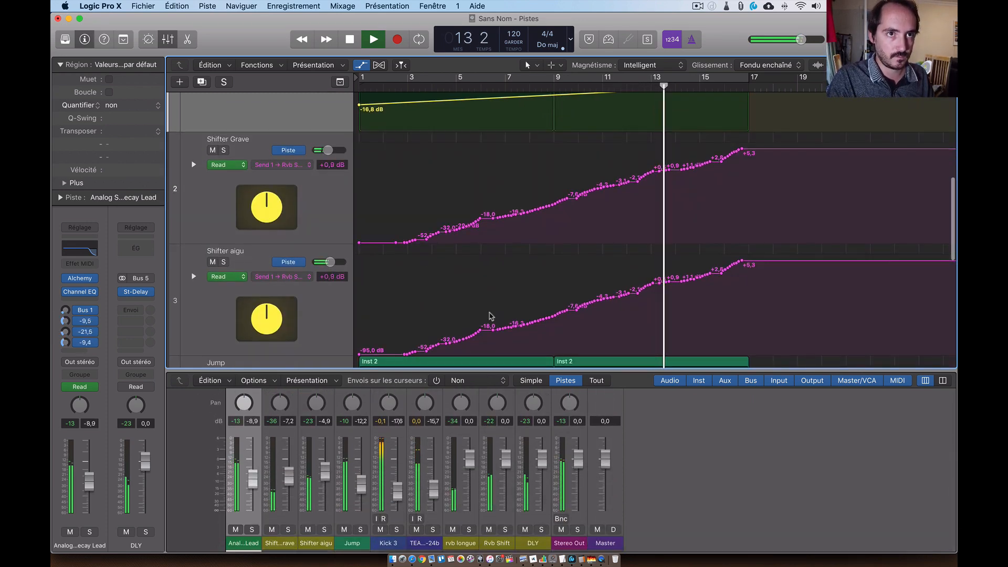
scroll(493, 300, "down", 3)
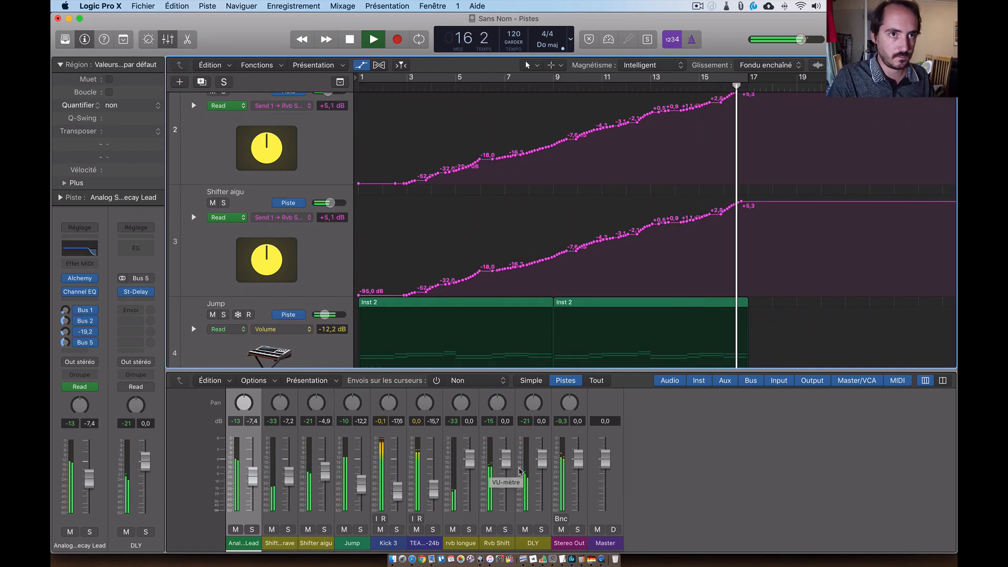
key("space")
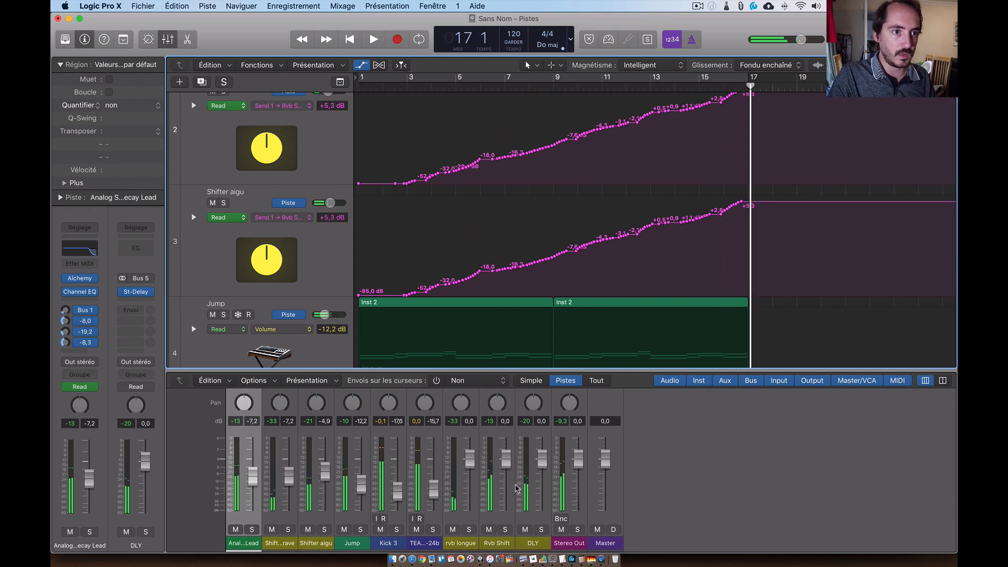
Step: Lower the rvb longue and Rvb Shift faders together to −4,4 dB, and bring the Shifter Grave fader down to −10,6 dB
left_click(505, 522)
left_click(468, 520, "shift")
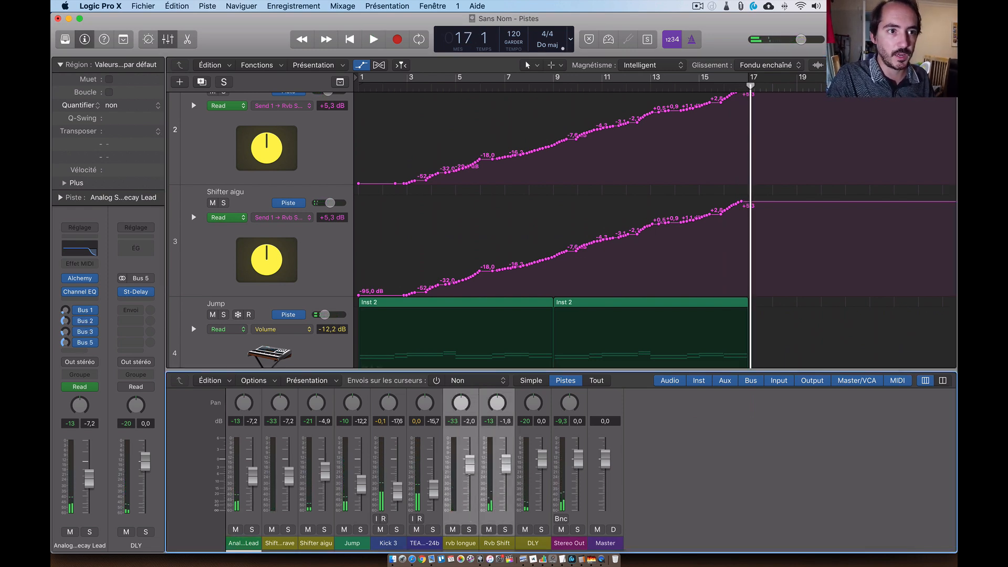
left_click(515, 527)
scroll(515, 525, "up", 3)
scroll(515, 525, "down", 3)
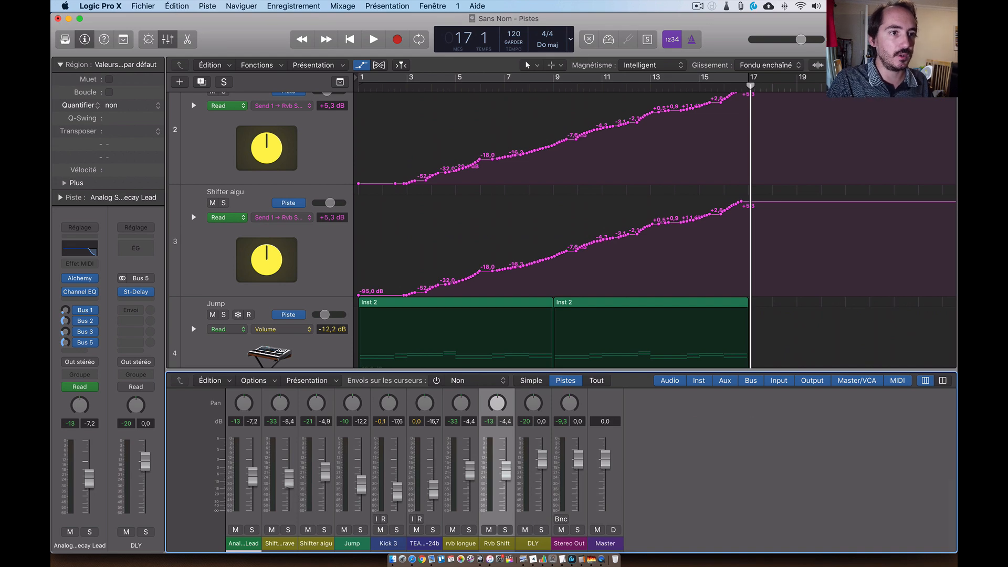
Step: Replace Shifter Grave's stepped reverb send automation with a straight rise from −∞ at bar 3 to a lower end point near bar 17
scroll(500, 304, "up", 5)
left_click(748, 267)
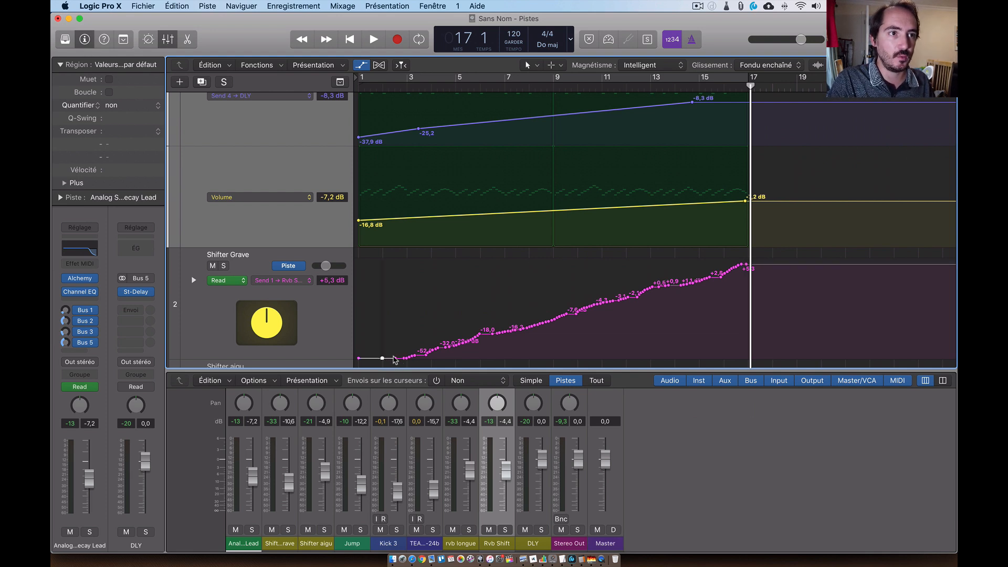
mouse_move(430, 360)
left_mouse_down()
mouse_move(745, 354)
mouse_move(409, 359)
left_mouse_up()
left_click_drag(746, 264, 749, 283)
Step: Replace Shifter aigu's stepped reverb send automation with a straight rise from −95,0 dB at bar 3 to +0,4 dB near bar 16
scroll(679, 259, "down", 5)
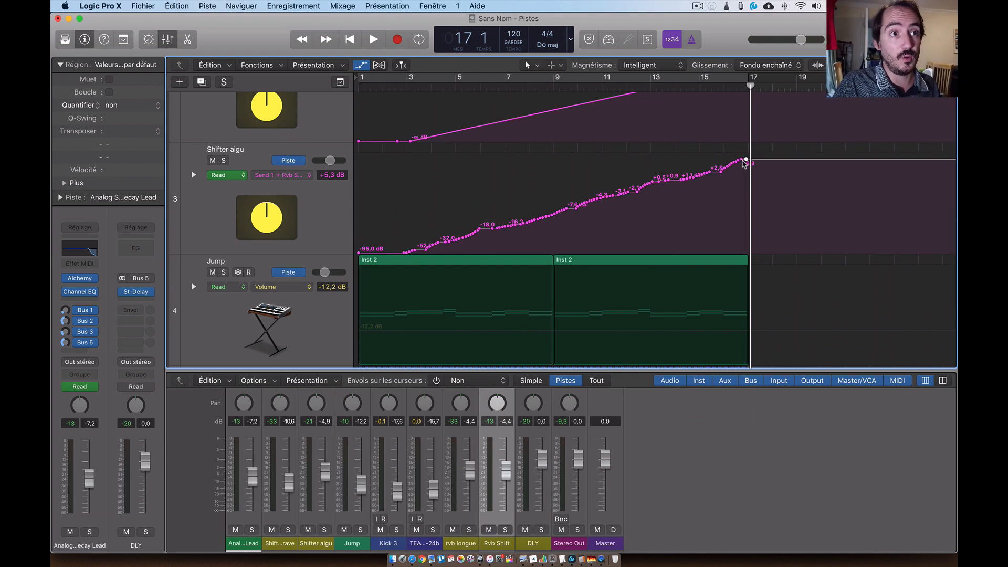
mouse_move(399, 255)
left_mouse_down()
mouse_move(736, 236)
mouse_move(741, 257)
mouse_move(396, 253)
mouse_move(409, 252)
left_mouse_up()
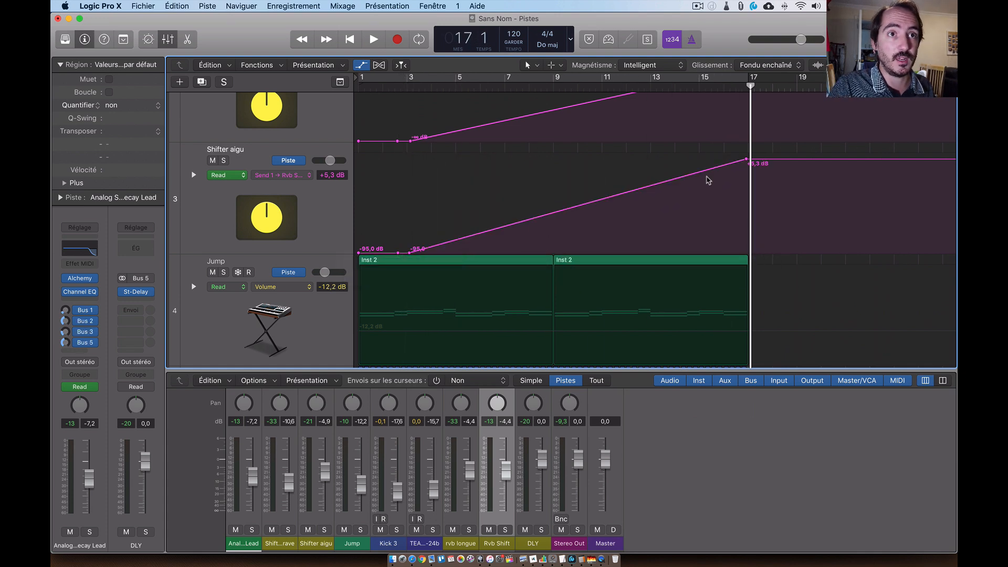
left_click_drag(754, 162, 726, 182)
Step: Lower the end point of Shifter Grave's reverb send automation to −6,9 dB
scroll(673, 187, "down", 5)
scroll(673, 187, "up", 8)
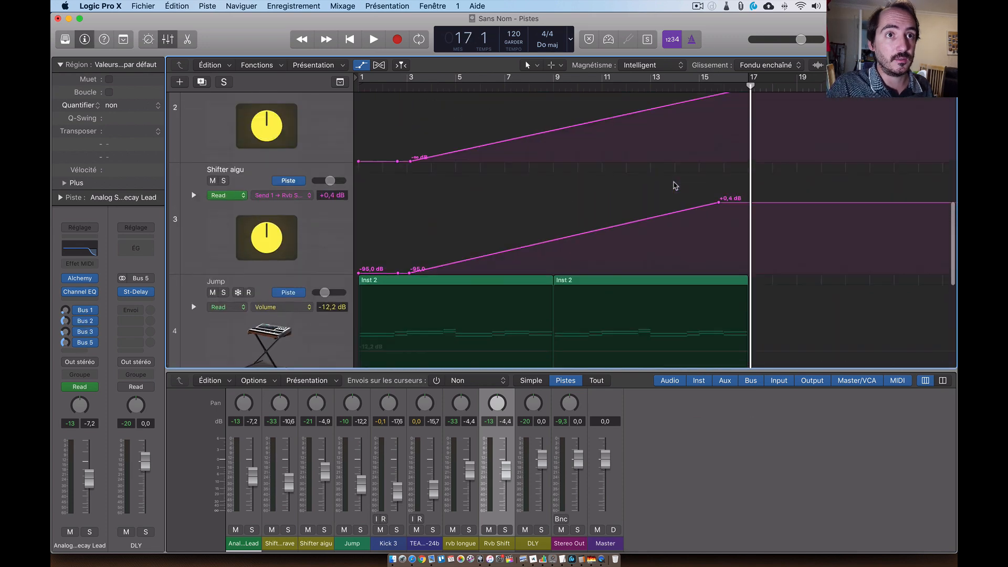
left_click_drag(775, 262, 768, 284)
scroll(767, 286, "up", 2)
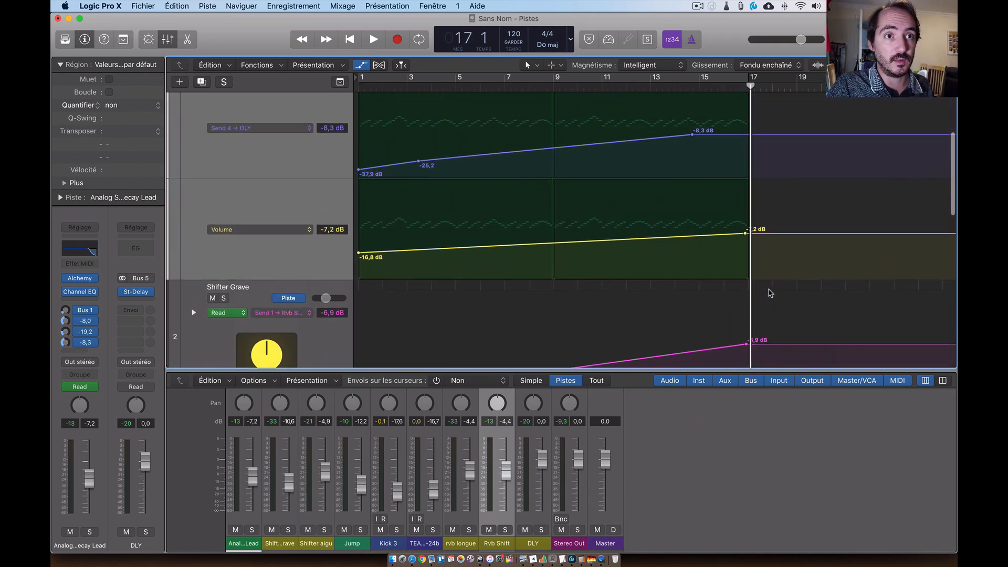
Step: Play the song with cycle off and automate Kick 3's volume from −25,2 dB at bar 1 to −17,6 dB at bar 17
scroll(756, 274, "down", 6)
scroll(735, 255, "down", 5)
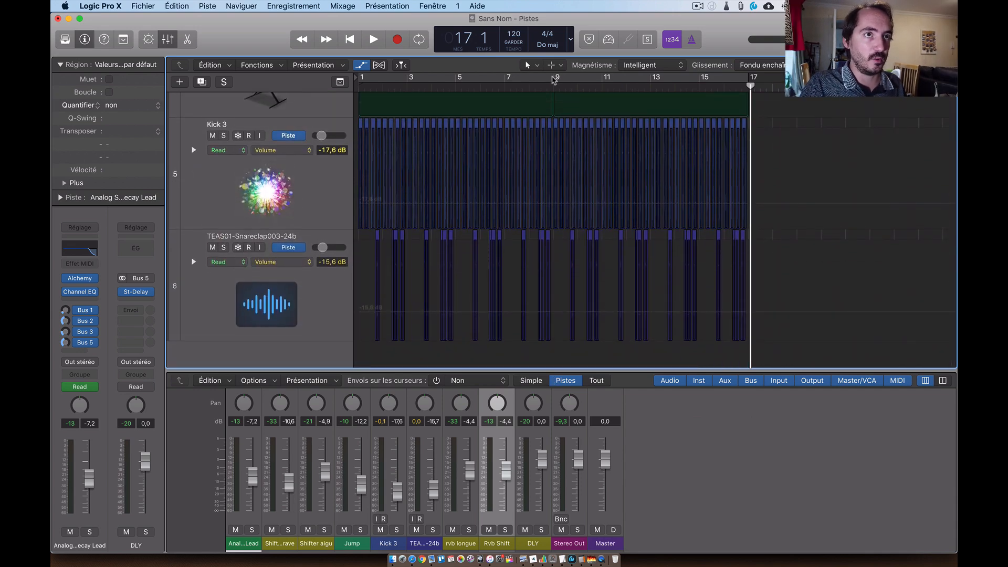
left_click(553, 78)
key("space")
key("c")
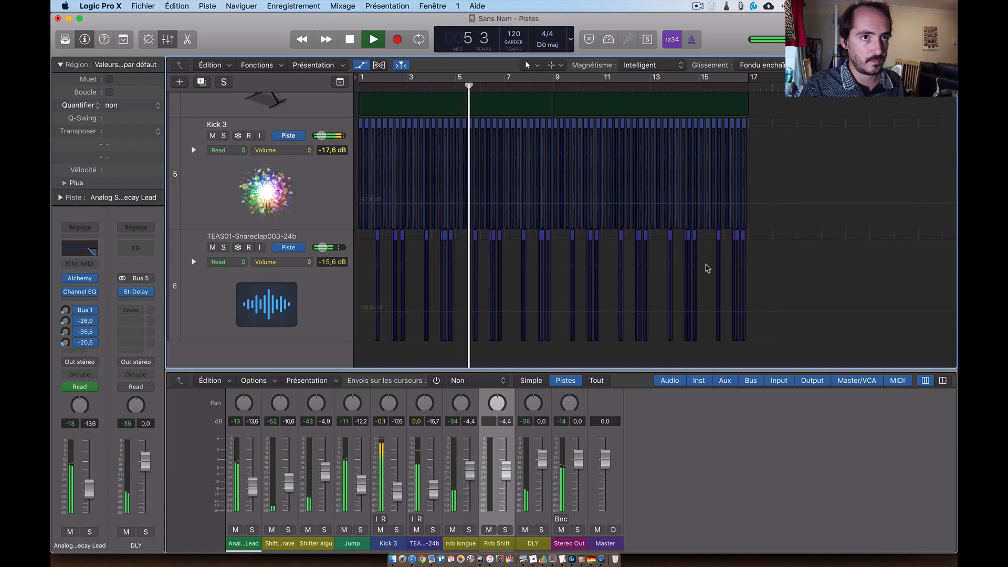
left_click(748, 207)
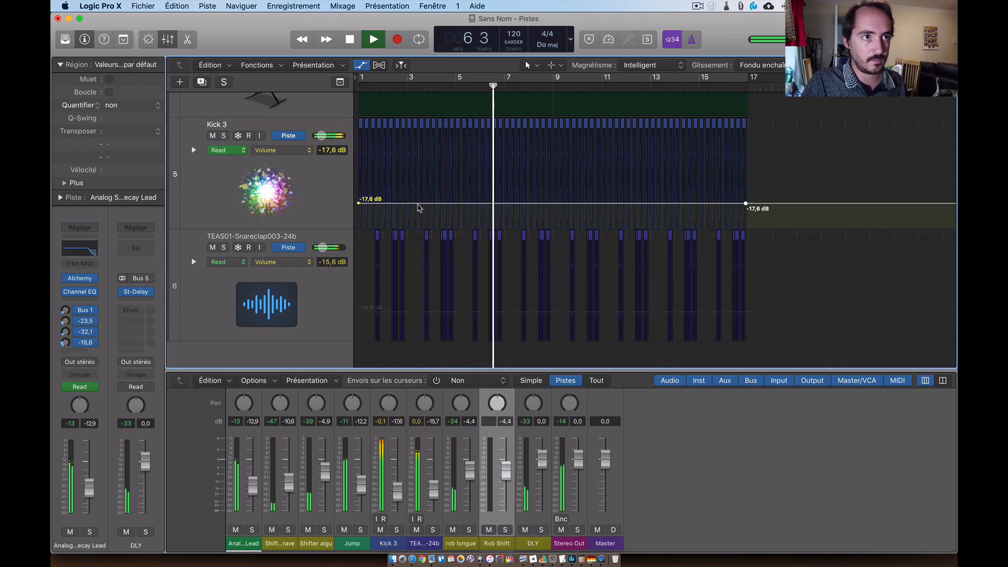
left_click_drag(360, 206, 359, 212)
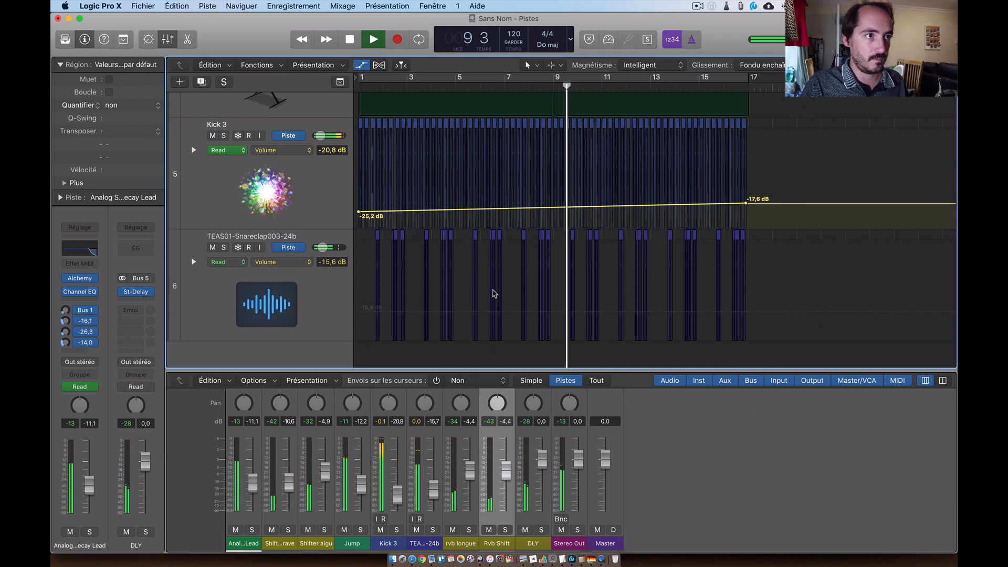
Step: Listen to the rest of the song and review the mixer levels and the automation curves from Kick 3 up to the lead
scroll(651, 481, "up", 5)
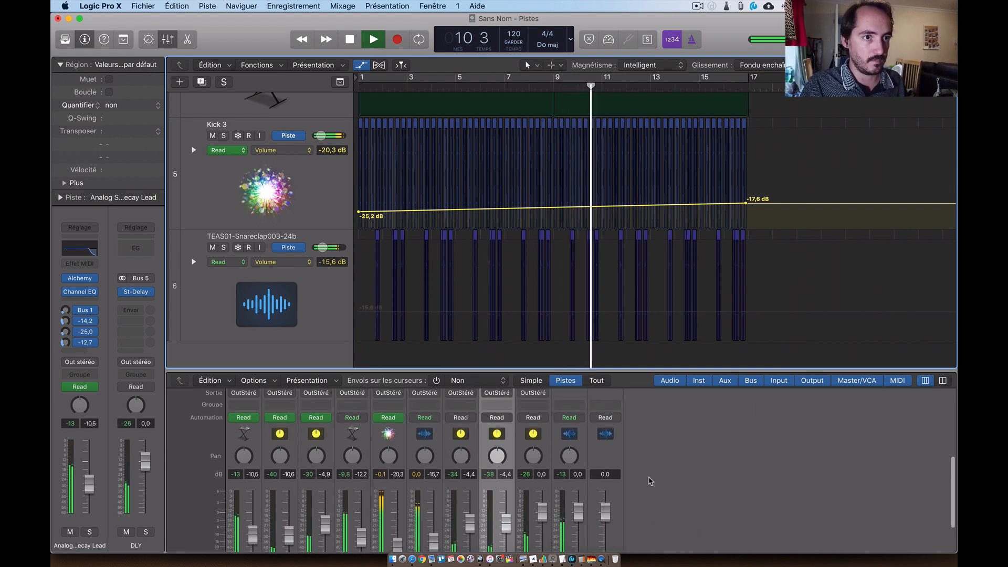
scroll(650, 481, "down", 5)
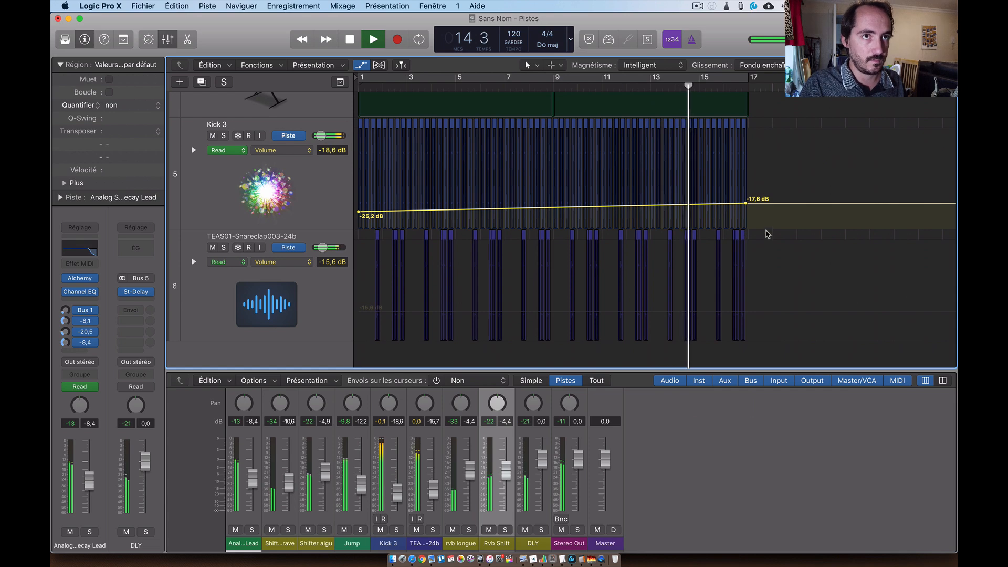
scroll(766, 239, "up", 3)
scroll(765, 239, "up", 2)
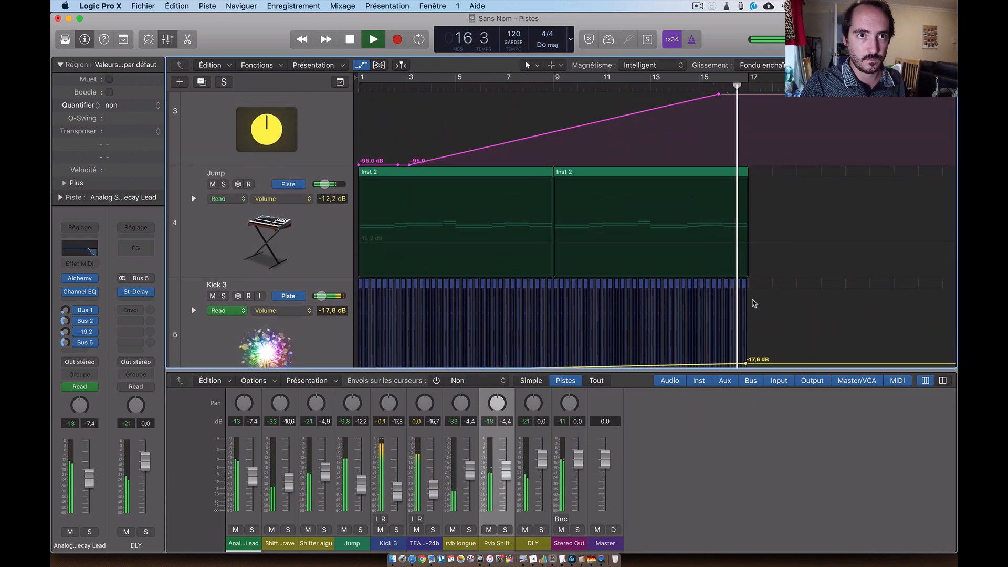
scroll(754, 302, "up", 3)
scroll(754, 303, "up", 3)
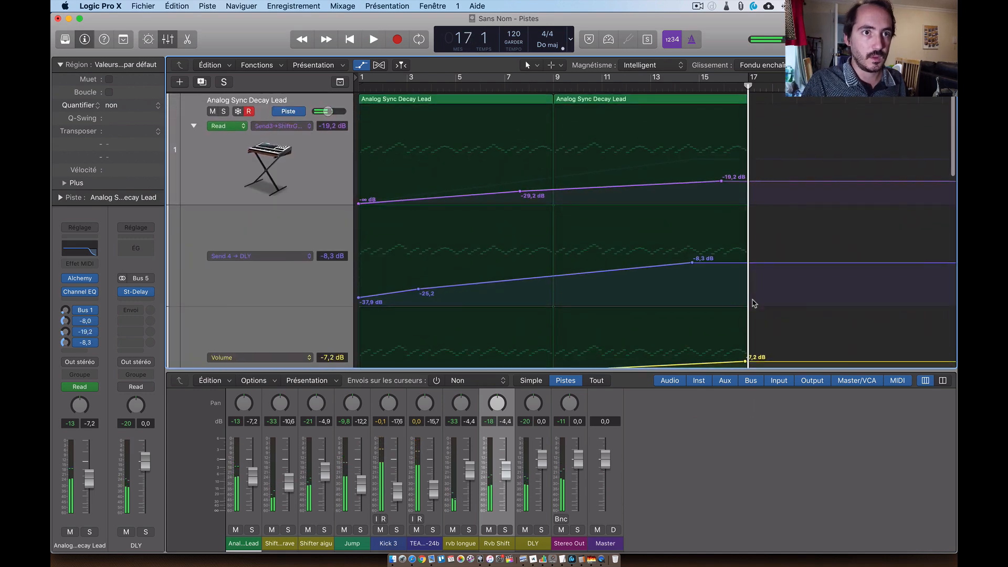
scroll(590, 267, "down", 3)
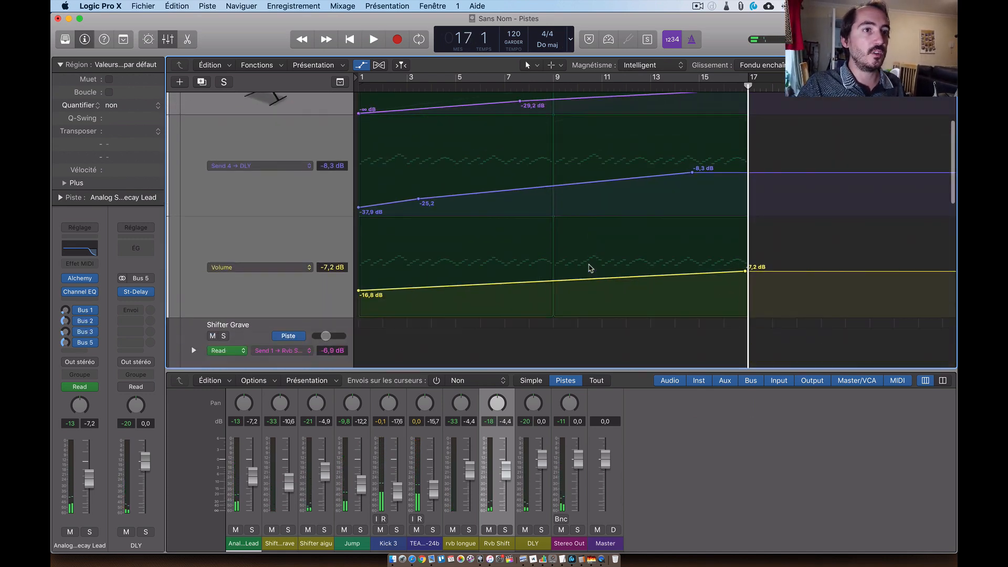
scroll(590, 268, "up", 2)
scroll(590, 268, "up", 1)
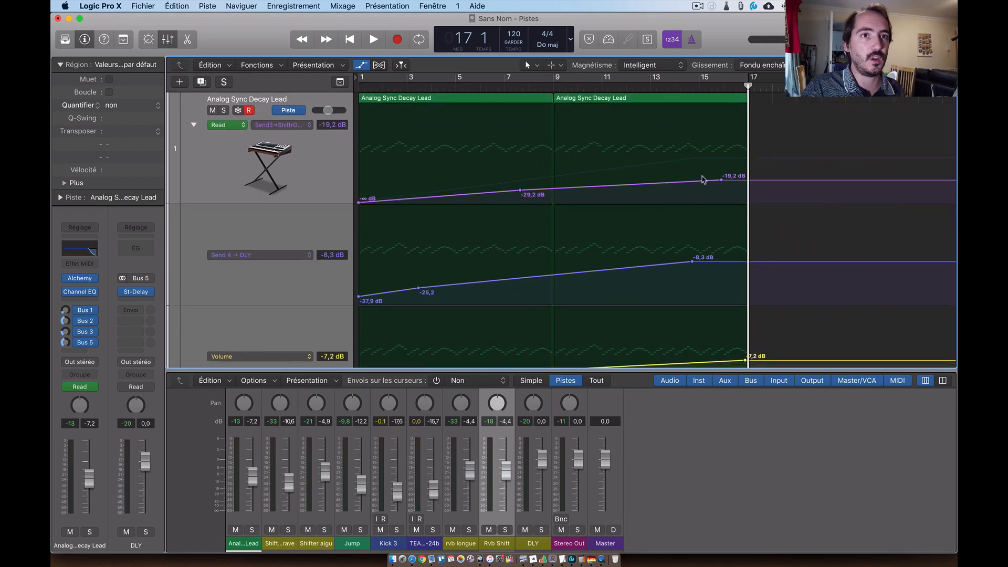
Step: Move the lead's Shifter Grave send points earlier to about bars 6 and 10.5, and the Shifter aigu send's −8,0 dB point to bar 9
left_click_drag(732, 179, 567, 185)
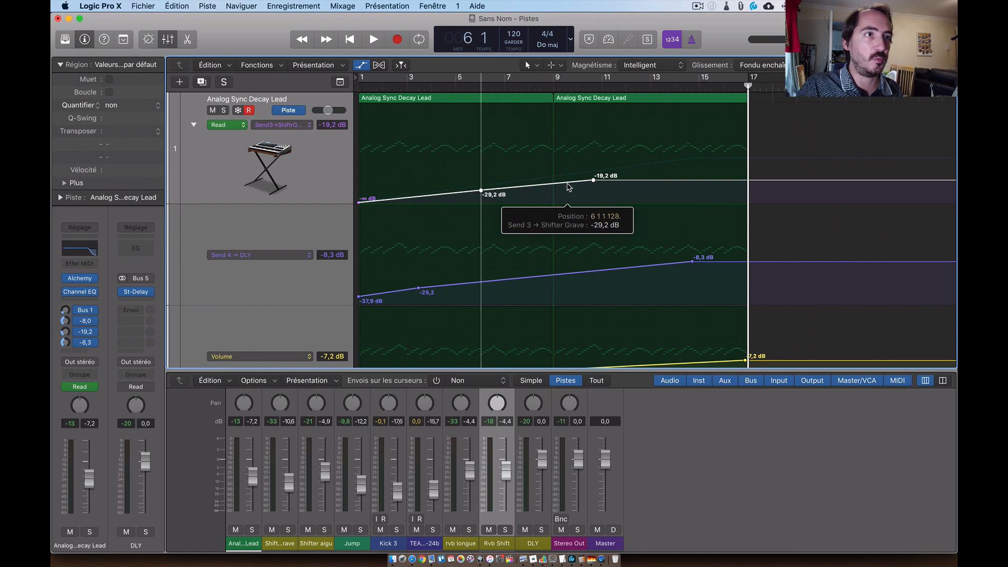
left_click(263, 126)
left_click(293, 122)
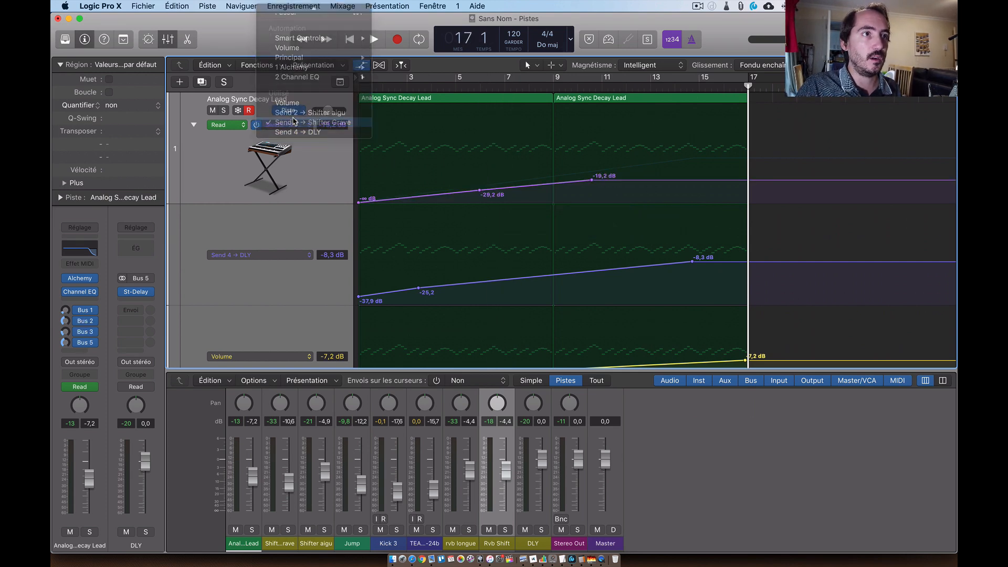
left_click(289, 125)
left_click(294, 113)
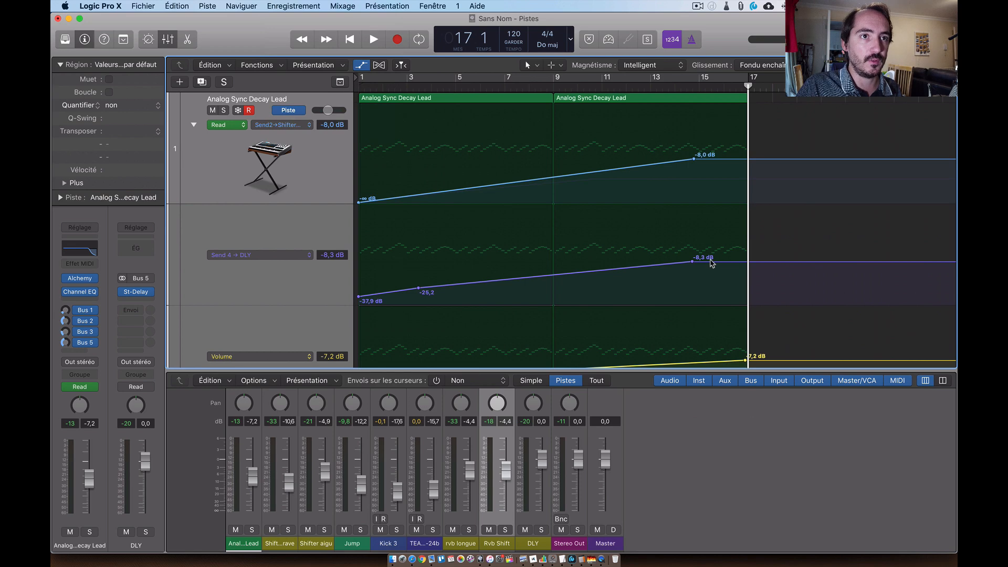
left_click_drag(722, 159, 589, 168)
left_click_drag(593, 169, 588, 169)
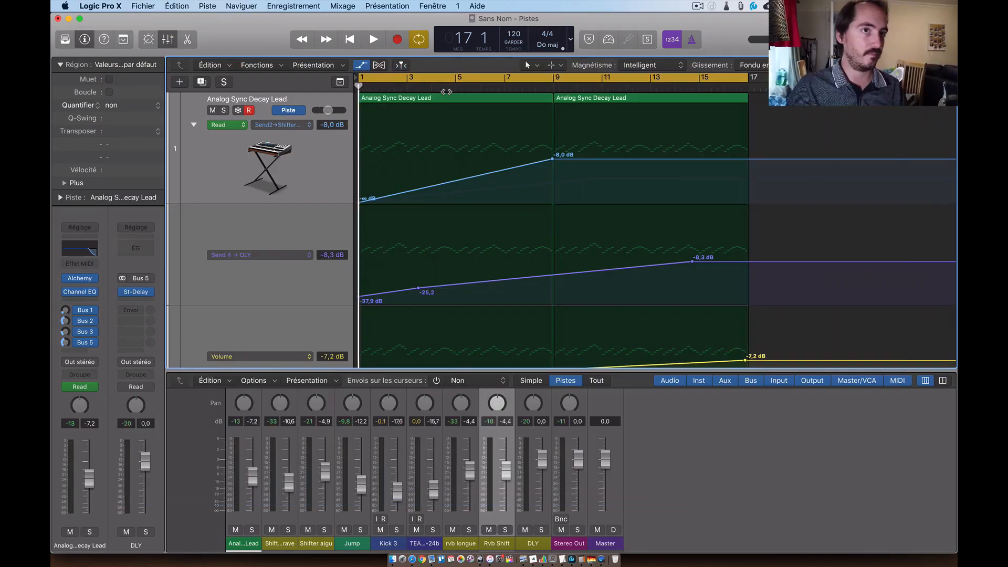
Step: Play the song from bar 1 with cycle mode off to hear the revised automation
key("space")
key("c")
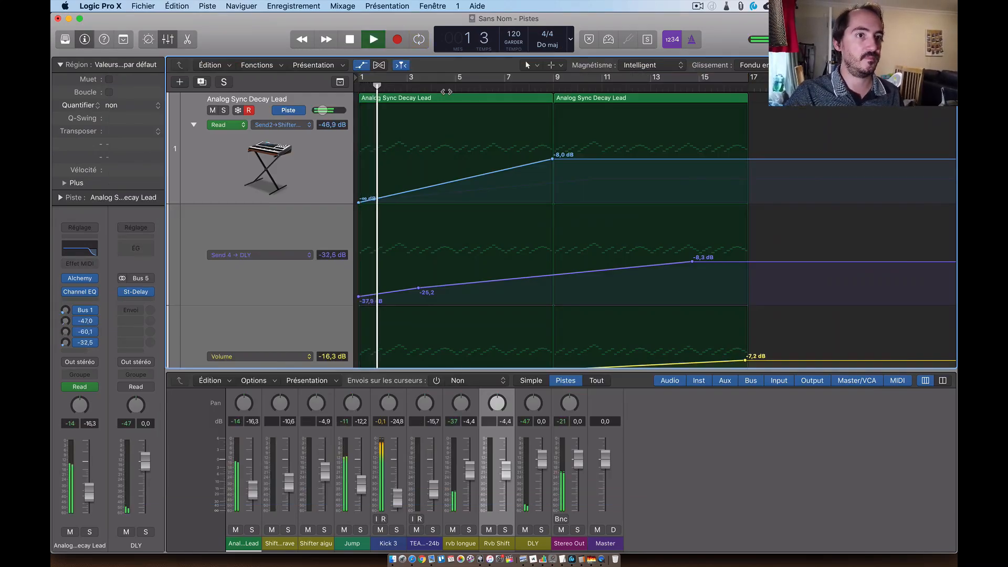